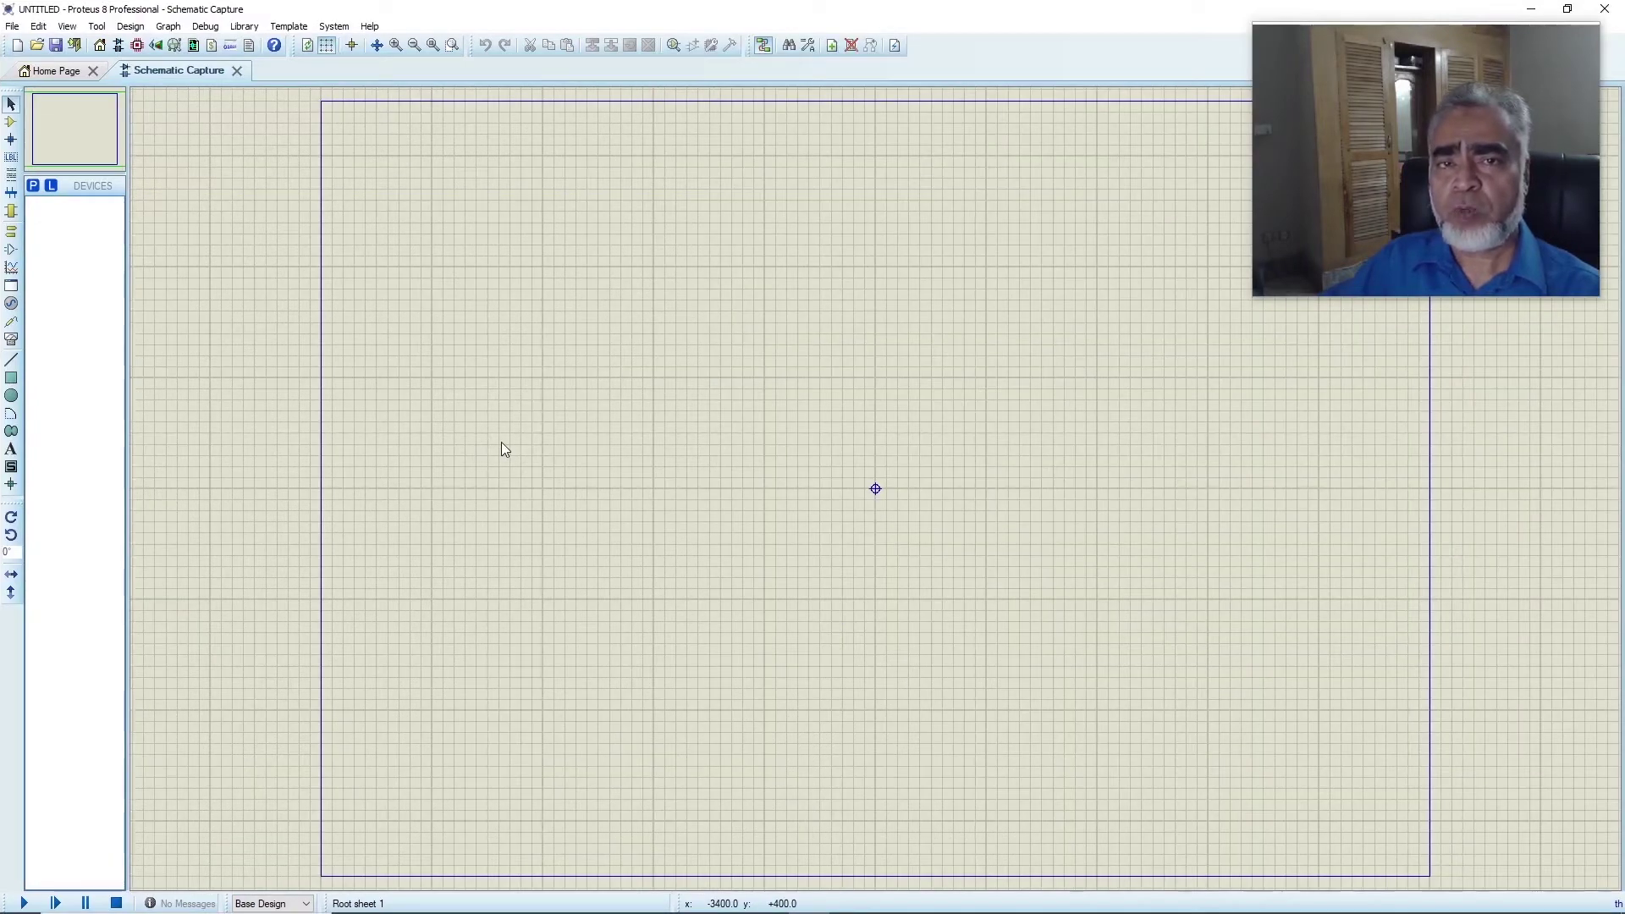
Start a new project and name it 89c51_first_project
left_click(17, 47)
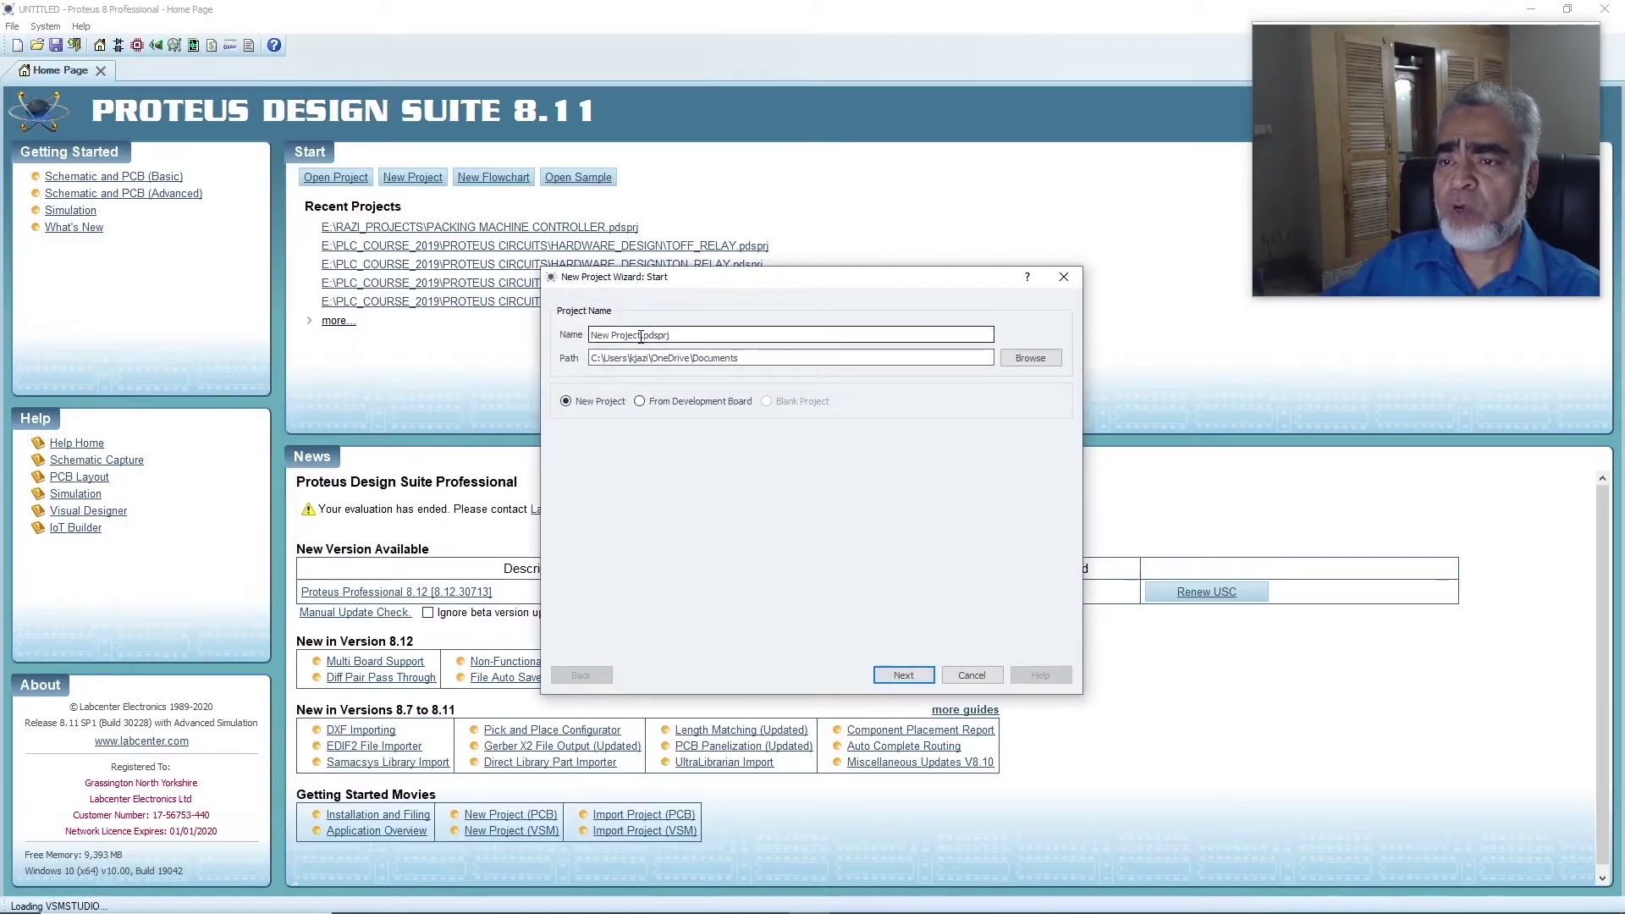
left_click_drag(640, 336, 590, 335)
type("8")
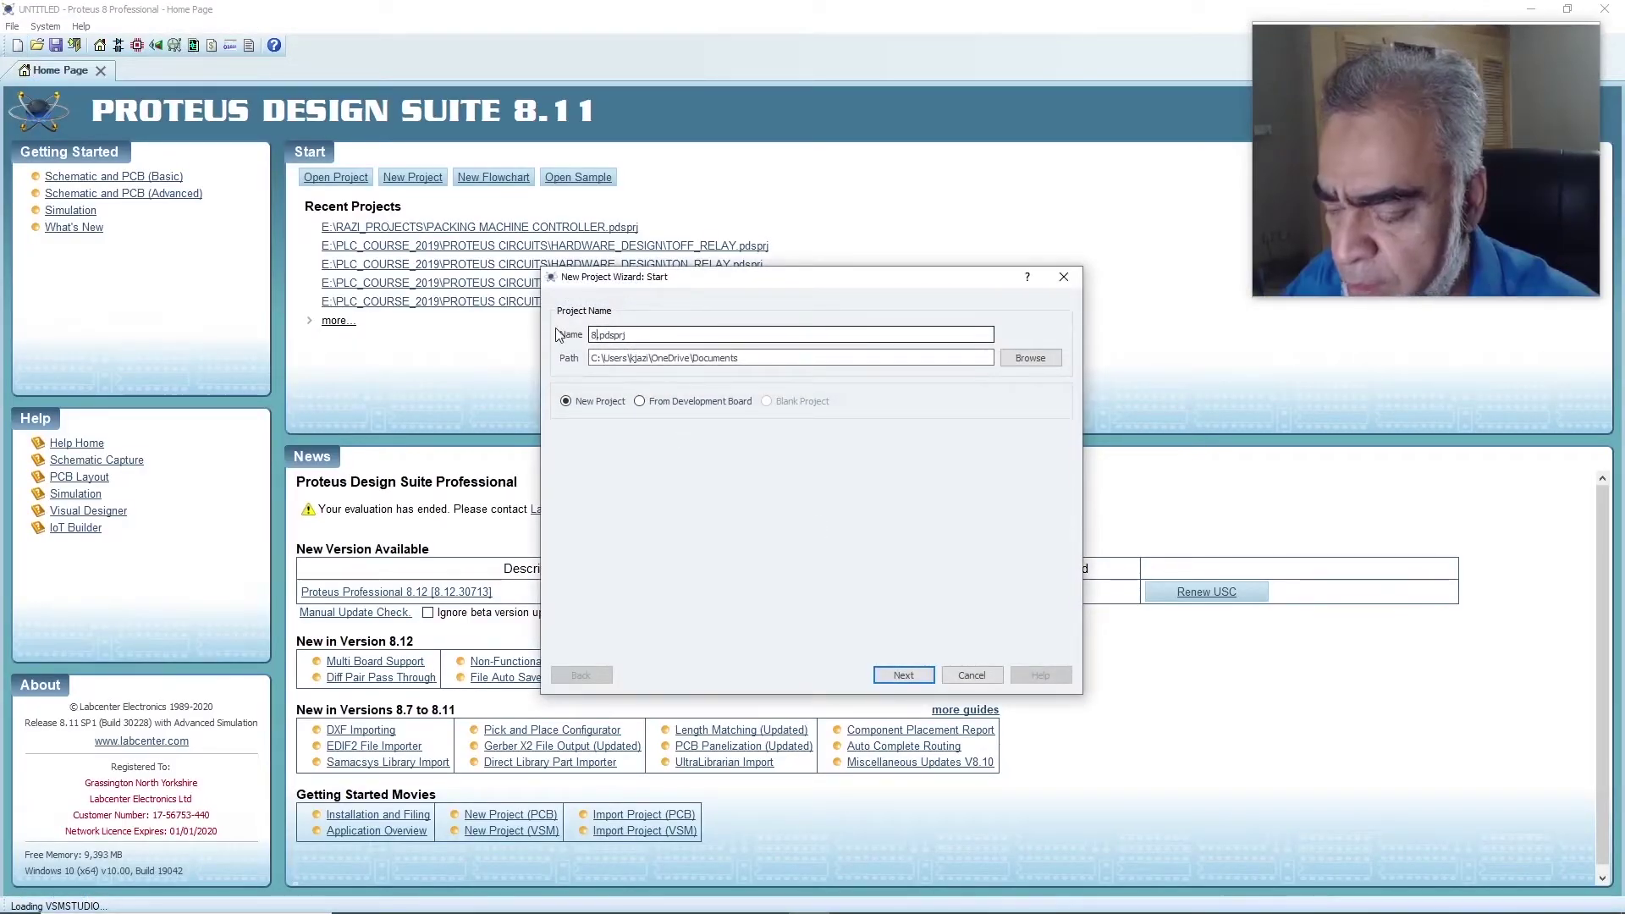
type("9c51")
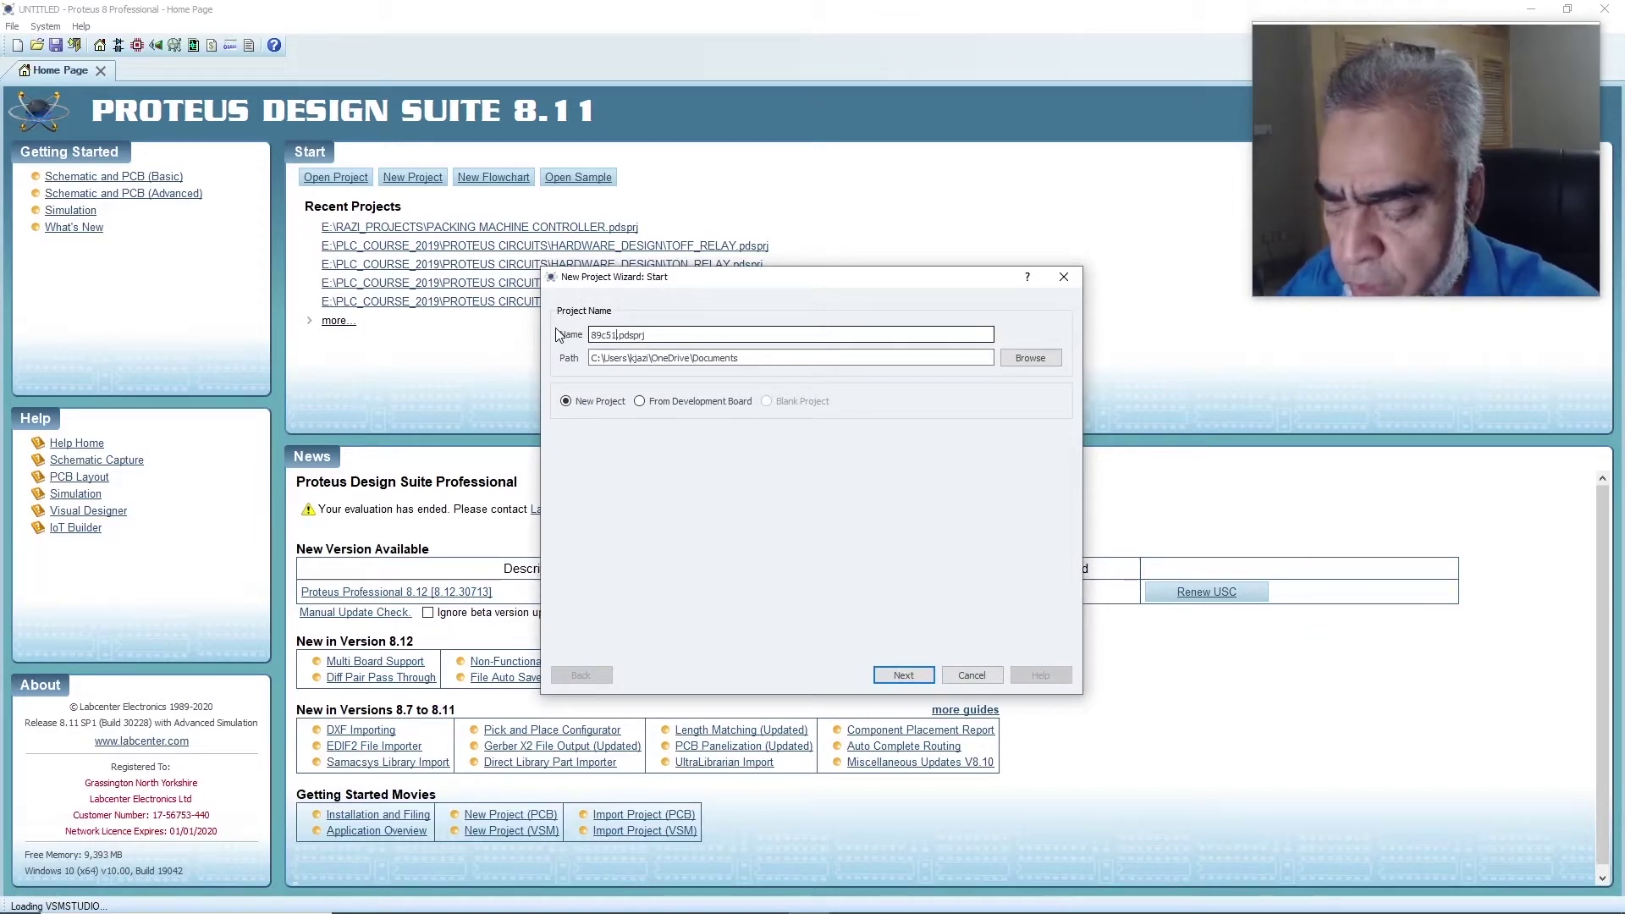
type("_fi")
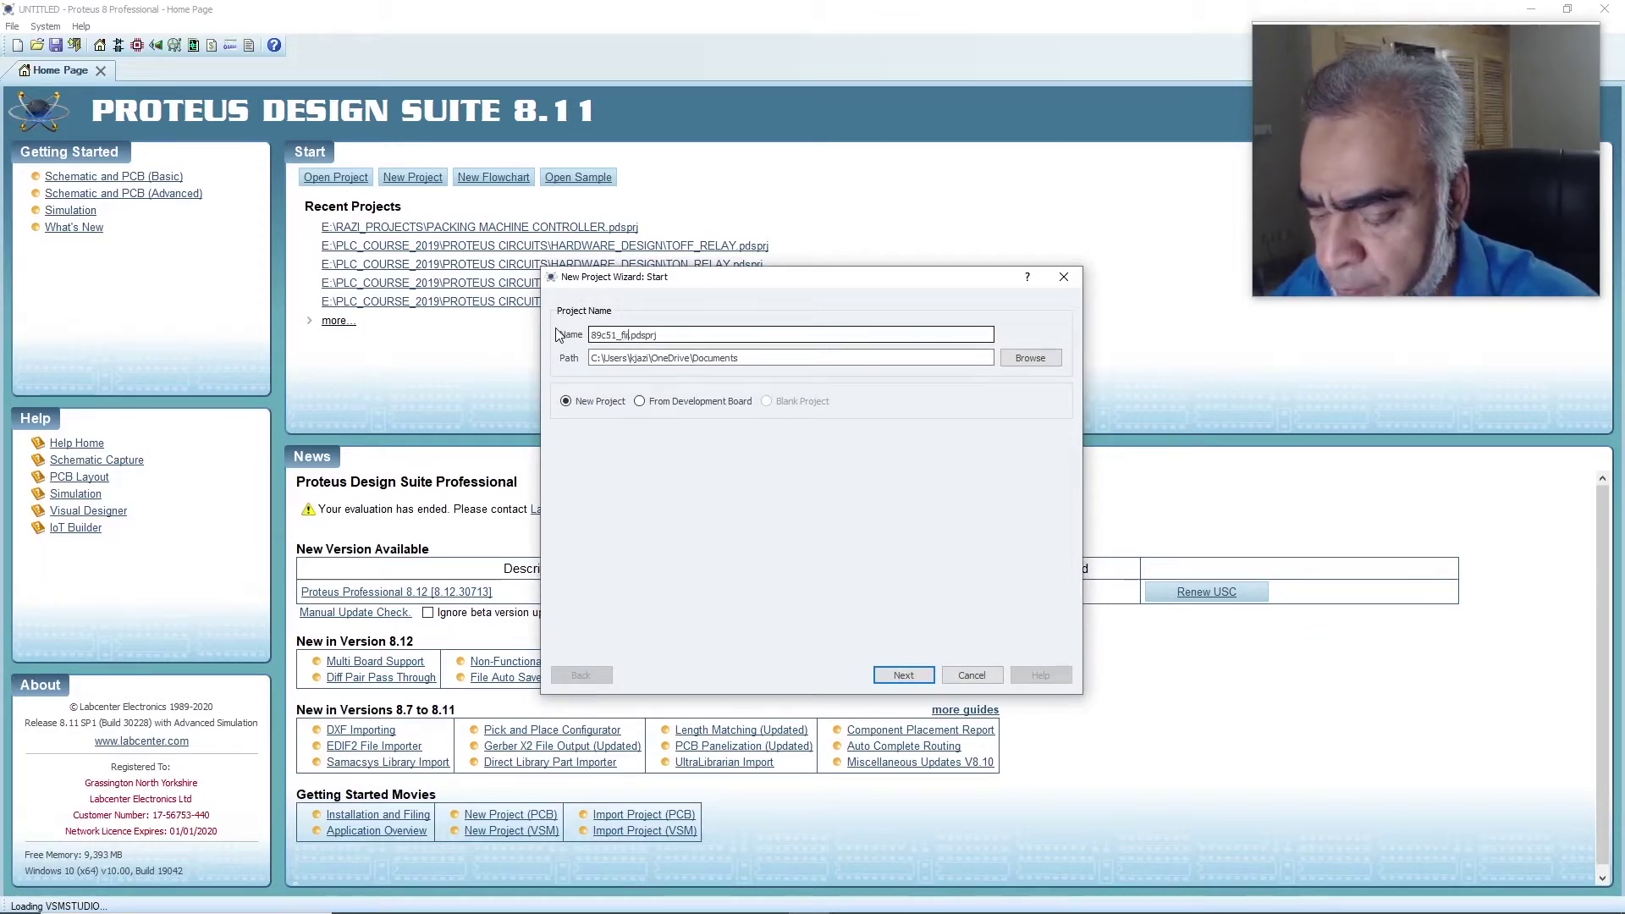
type("rst_")
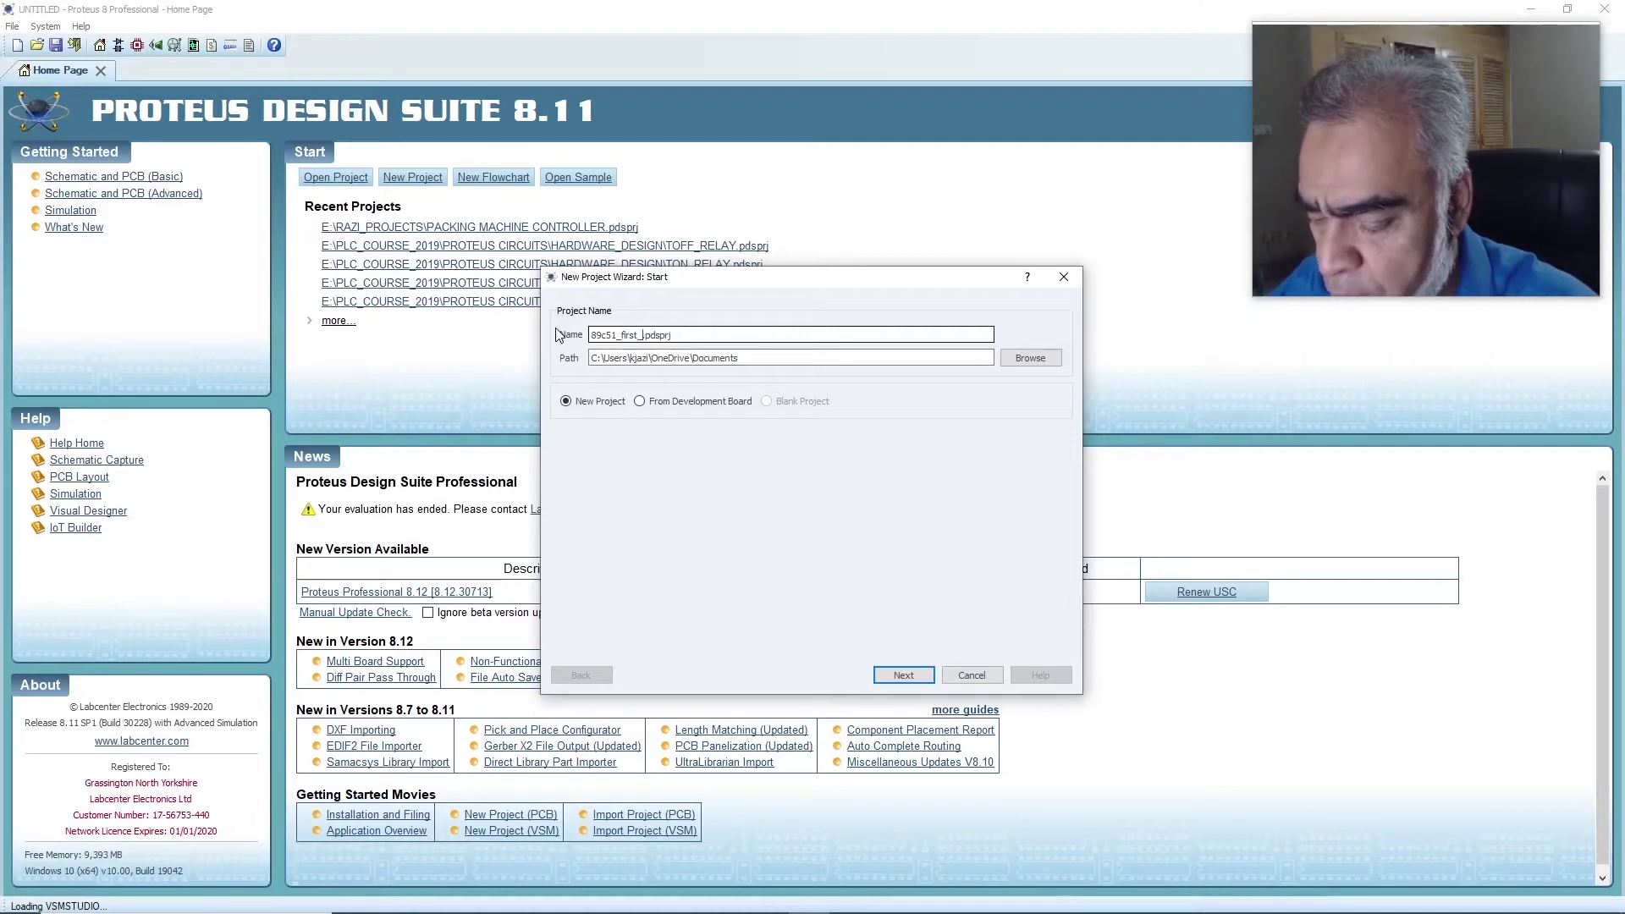
type("project")
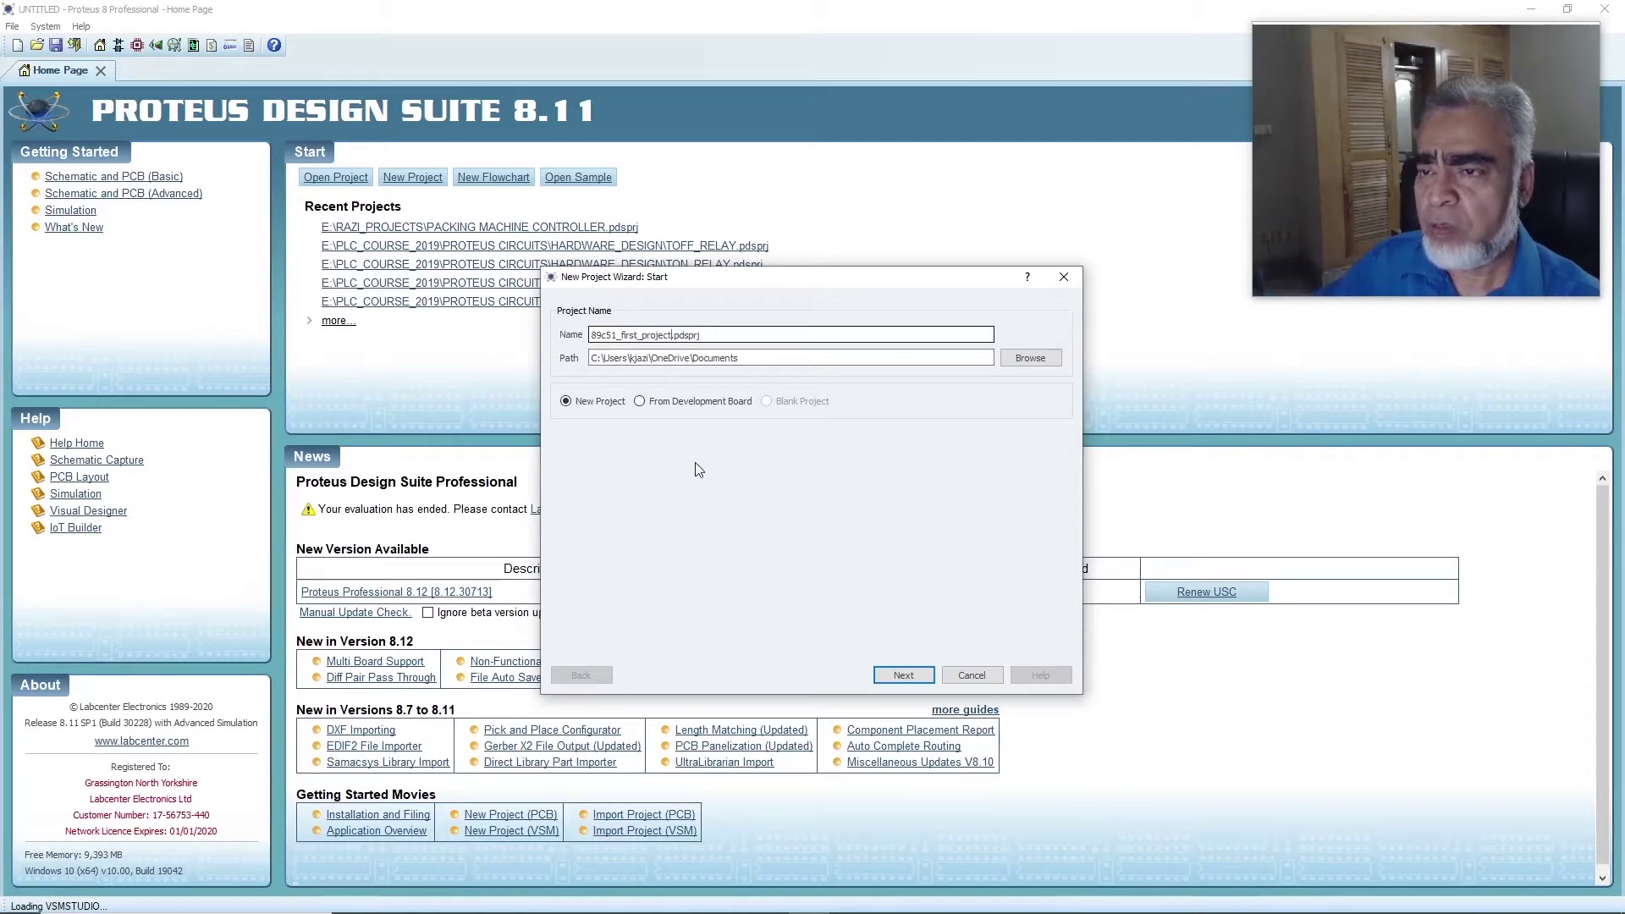
Create a folder MCS51_PROJECTS inside Documents\Electro_ Educators\Course Contants and set it as the project path
left_click(1024, 359)
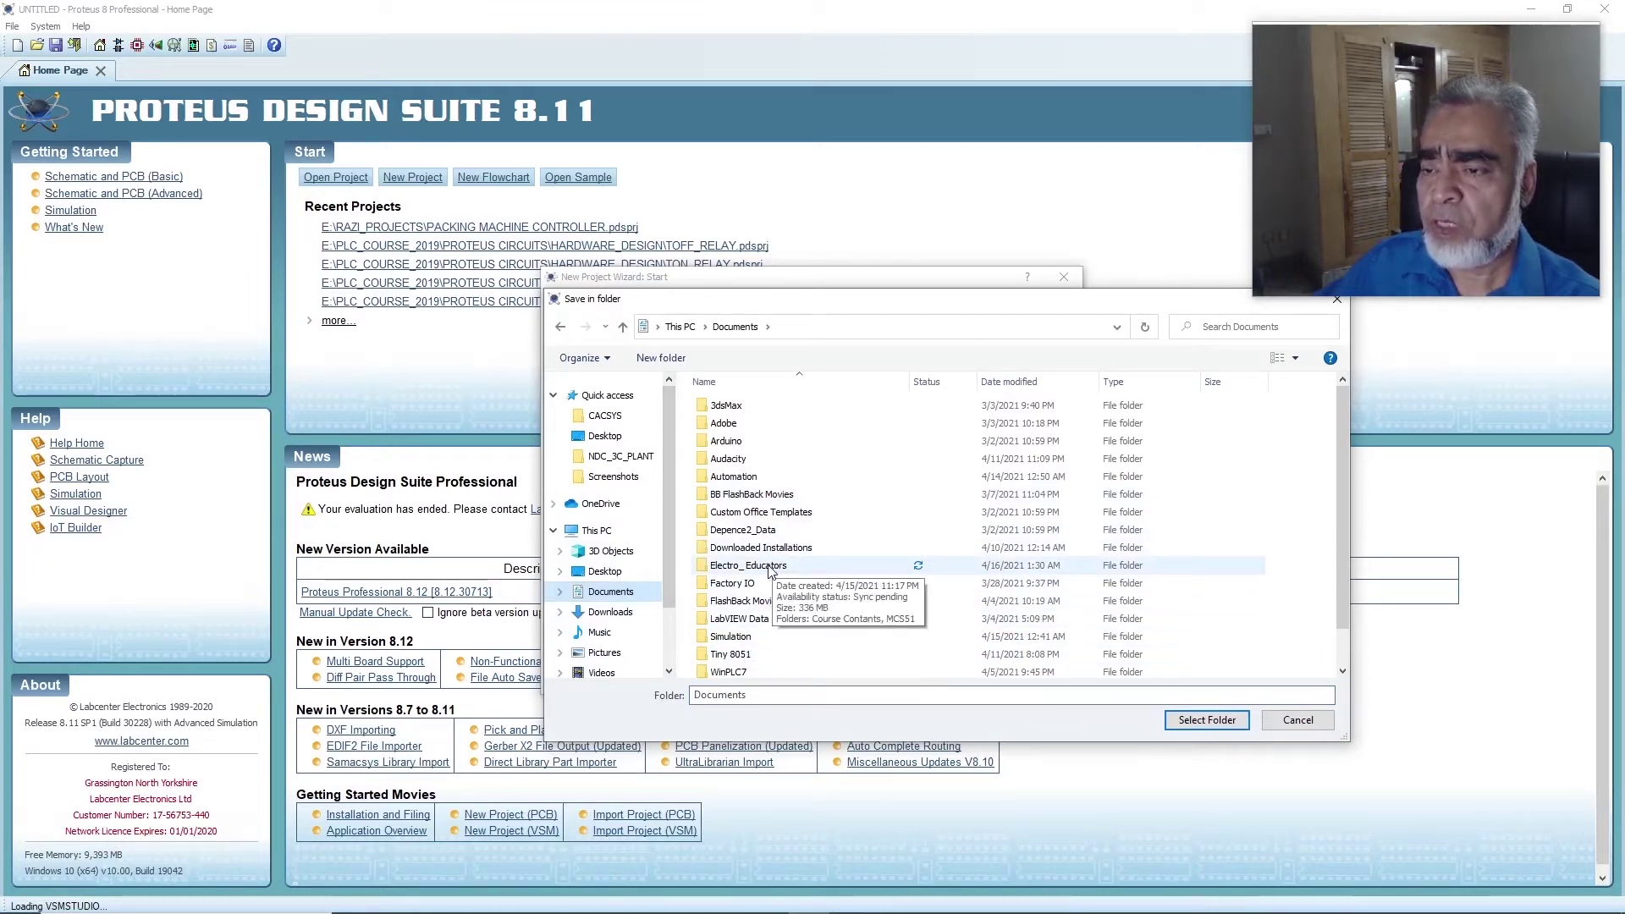
double_click(767, 565)
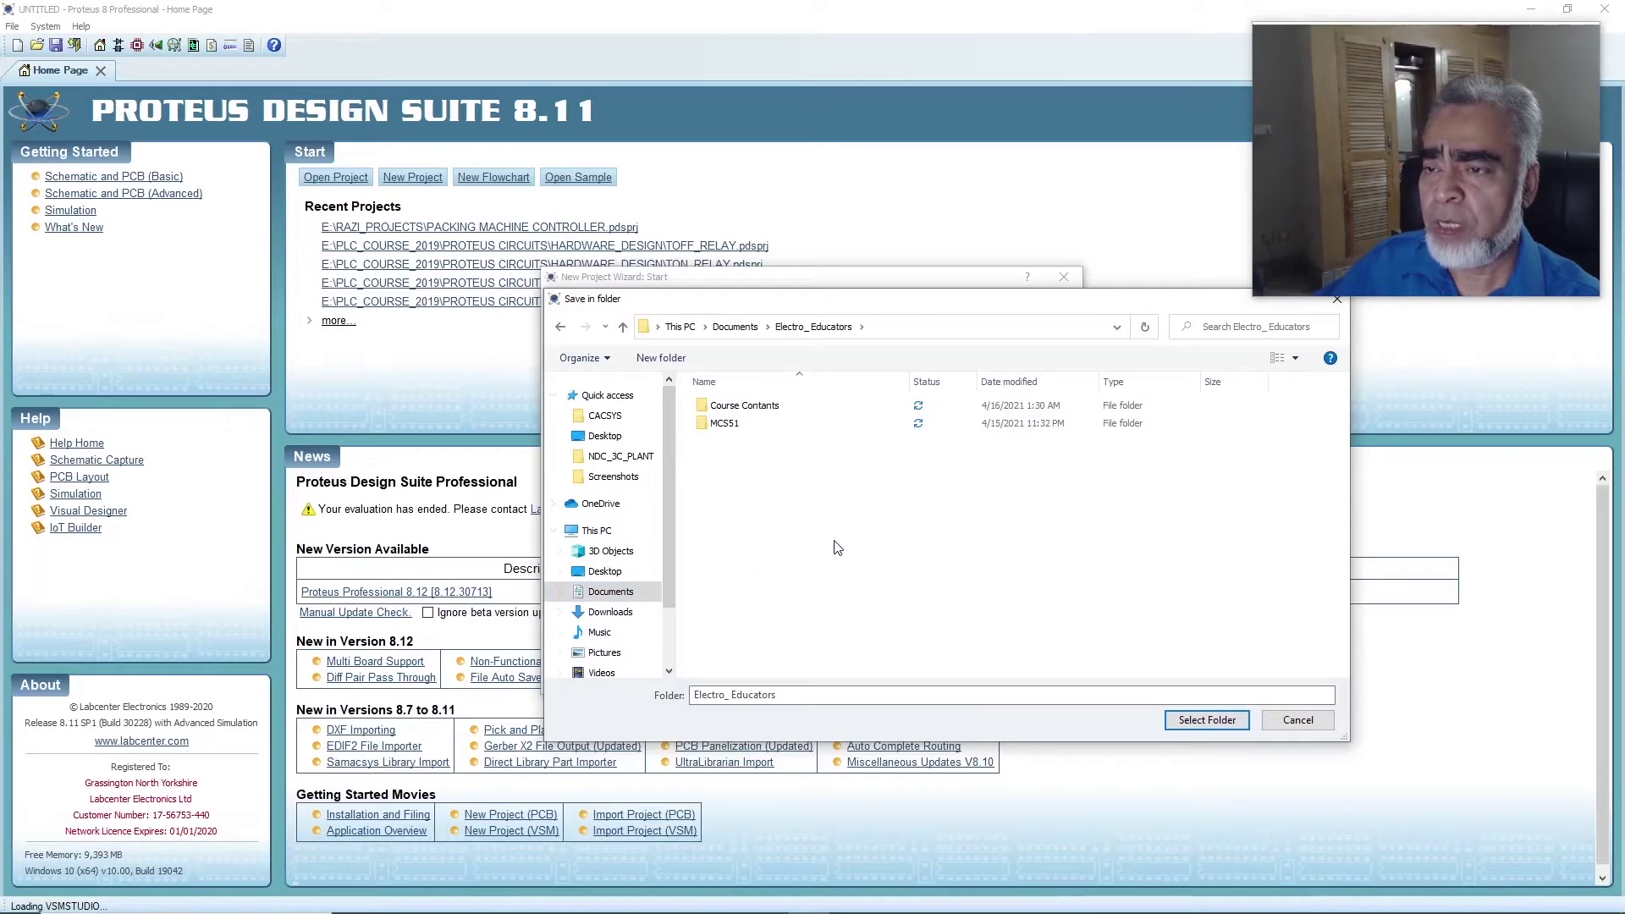
double_click(745, 406)
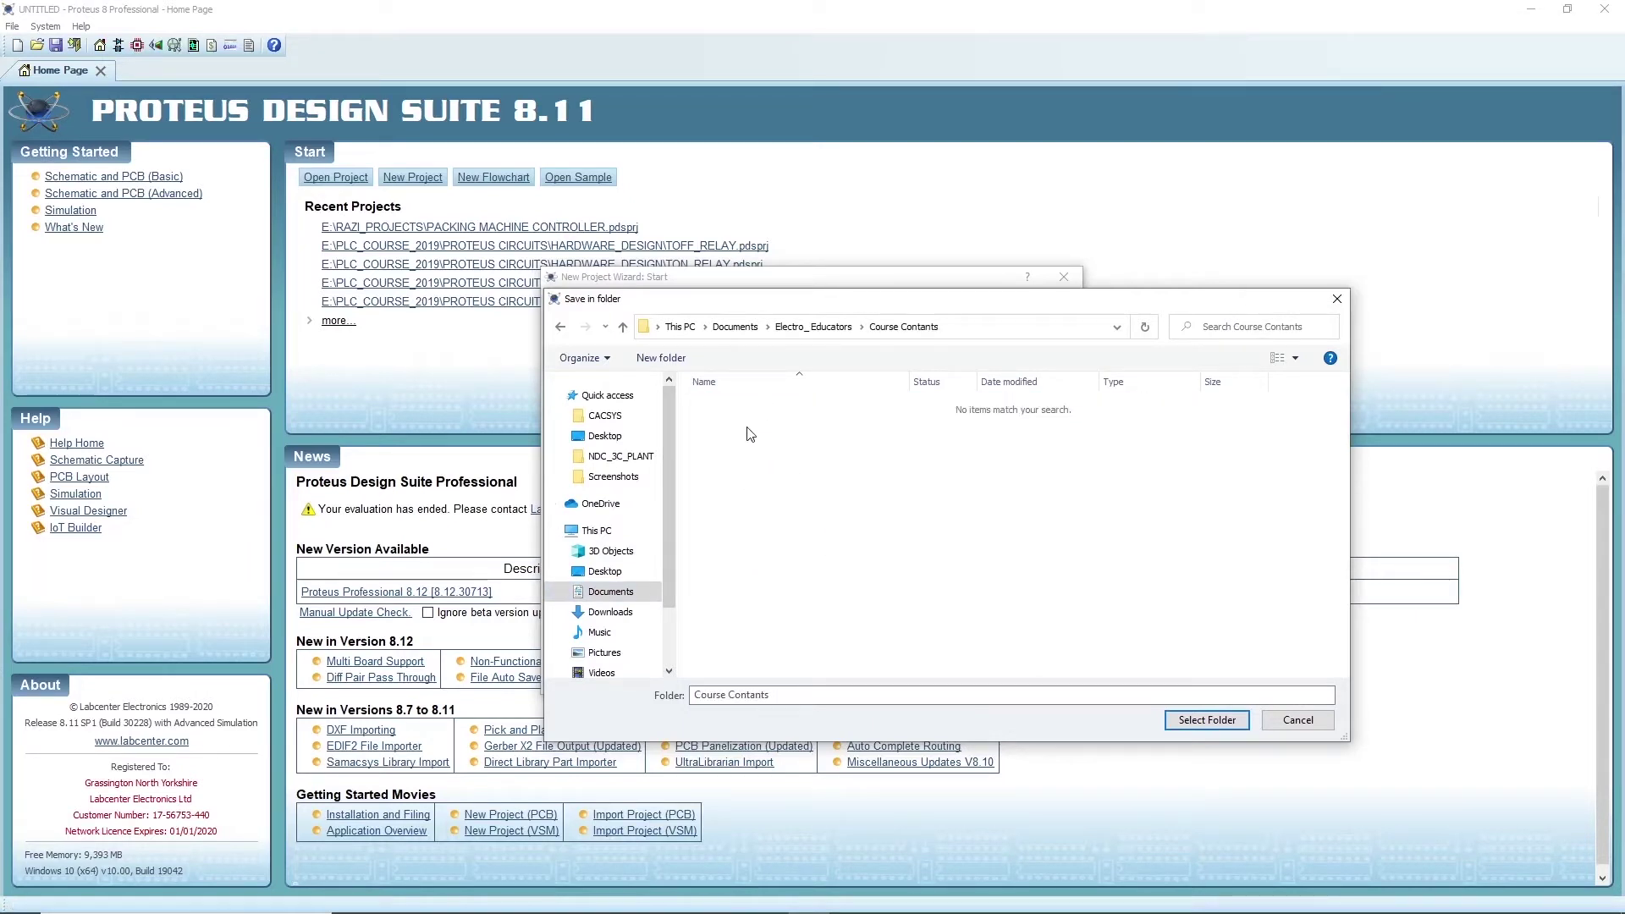
right_click(749, 435)
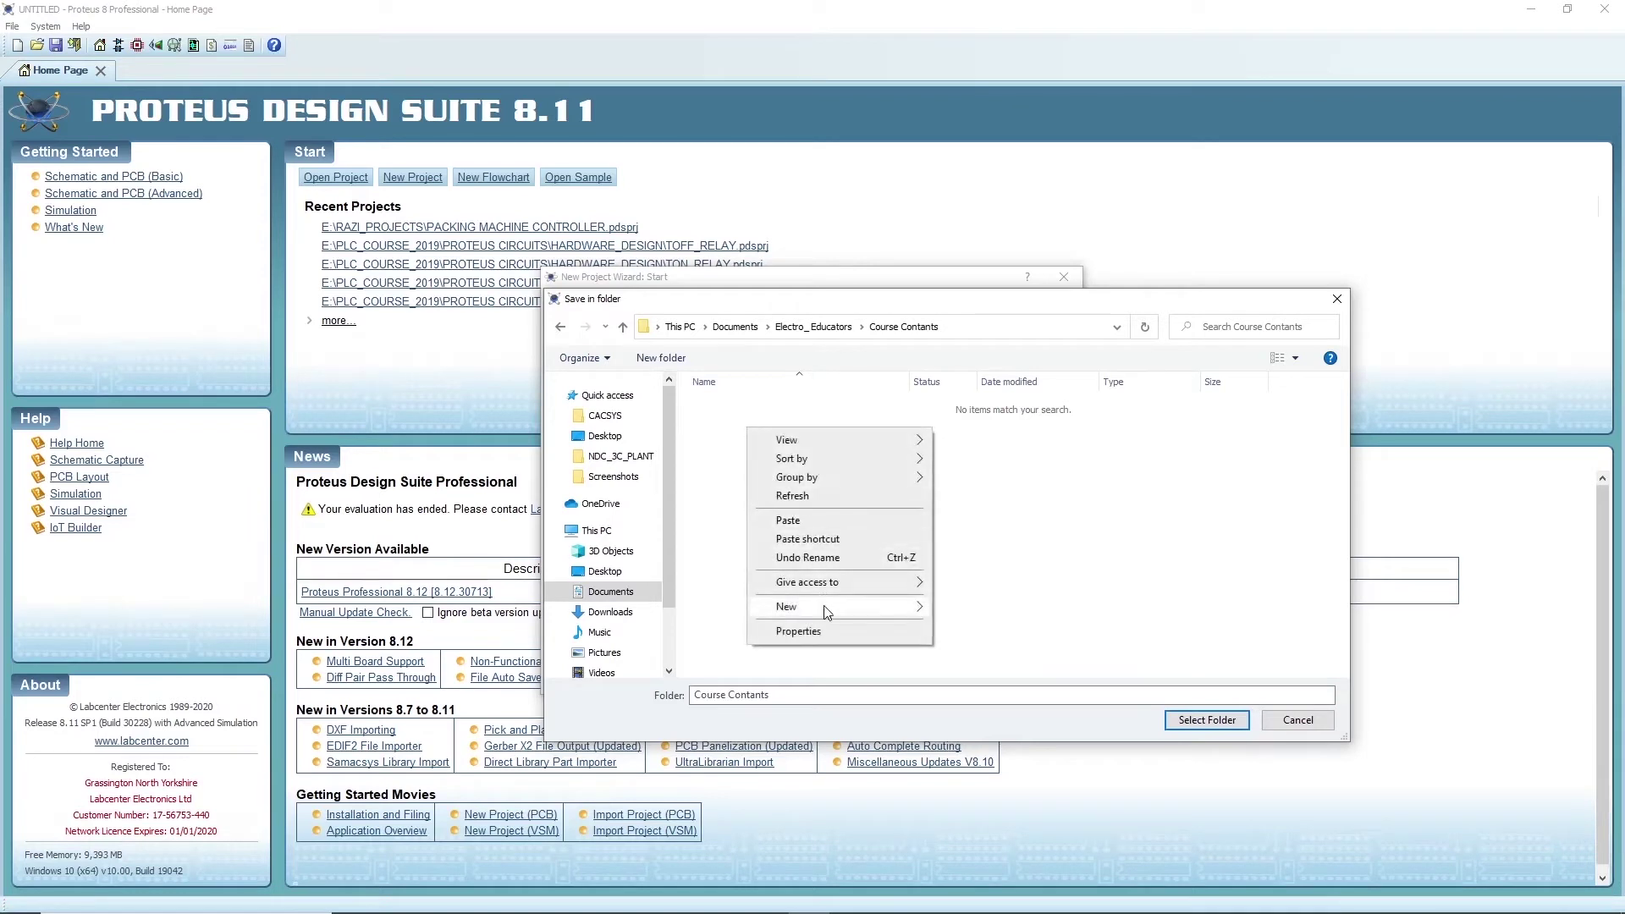
mouse_move(829, 608)
left_click(1029, 303)
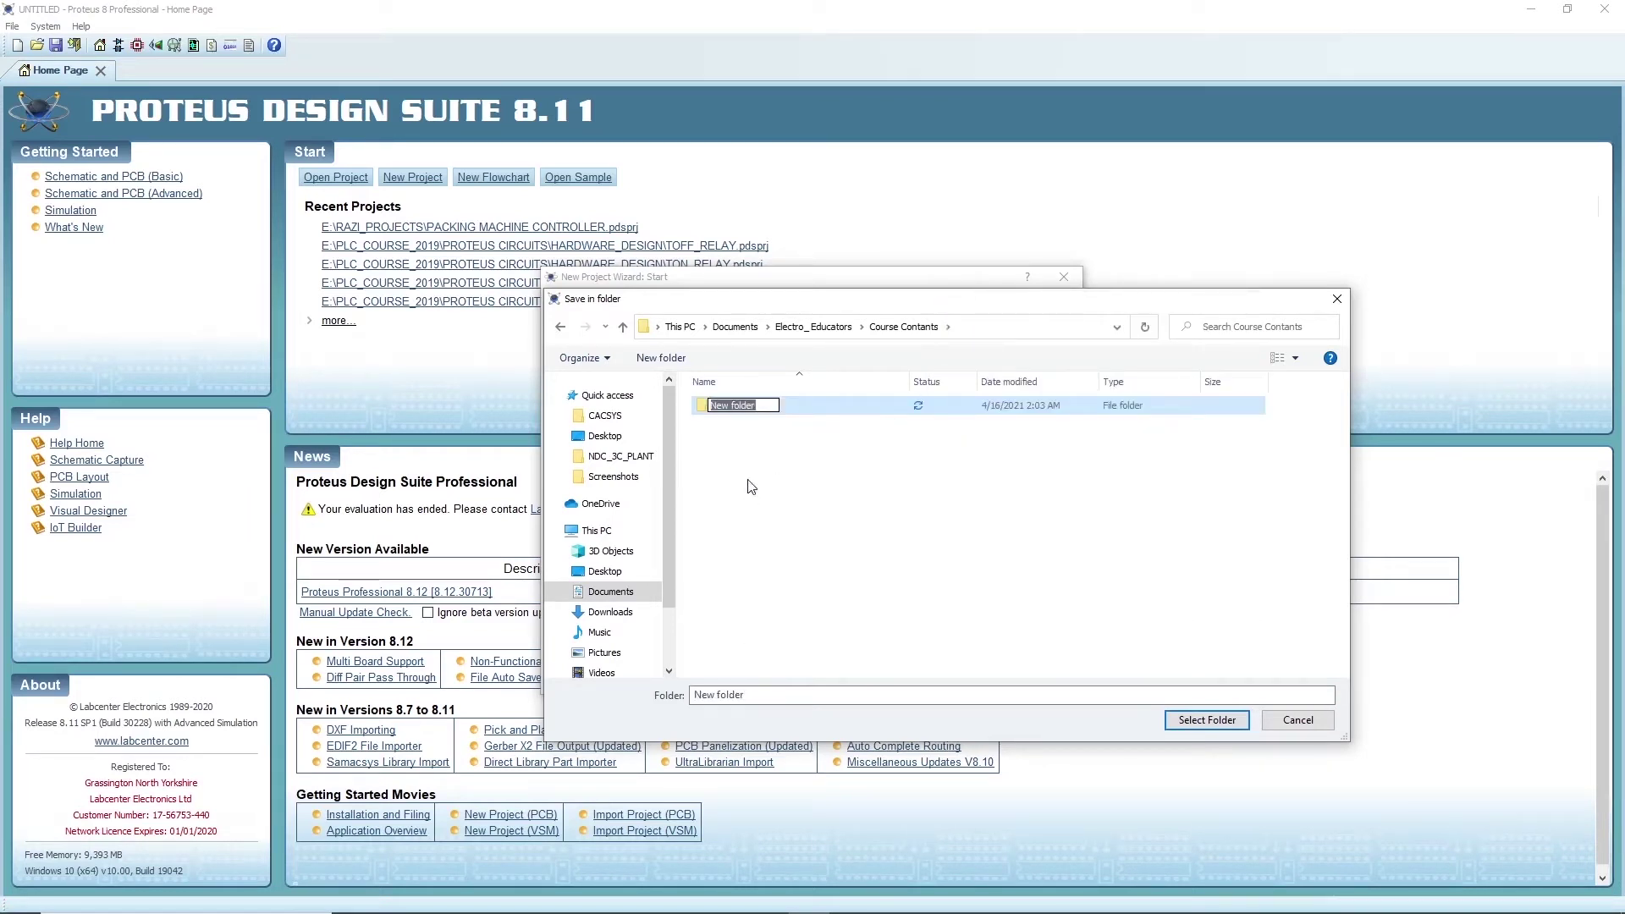
type("MCS51_PROJECTS")
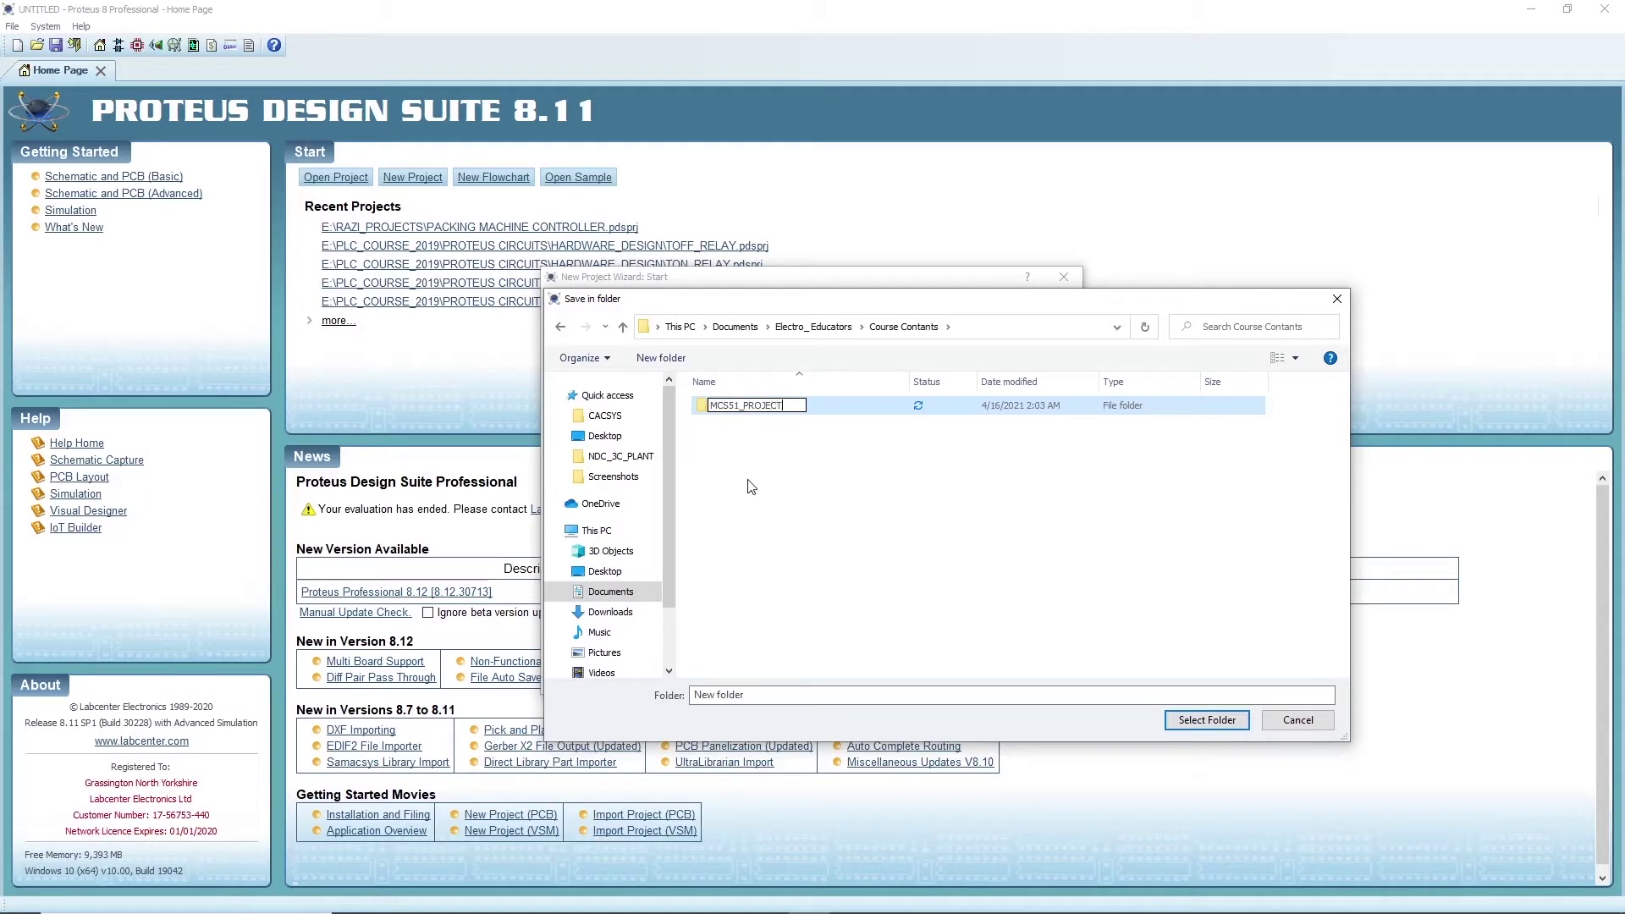
key("Return")
double_click(702, 407)
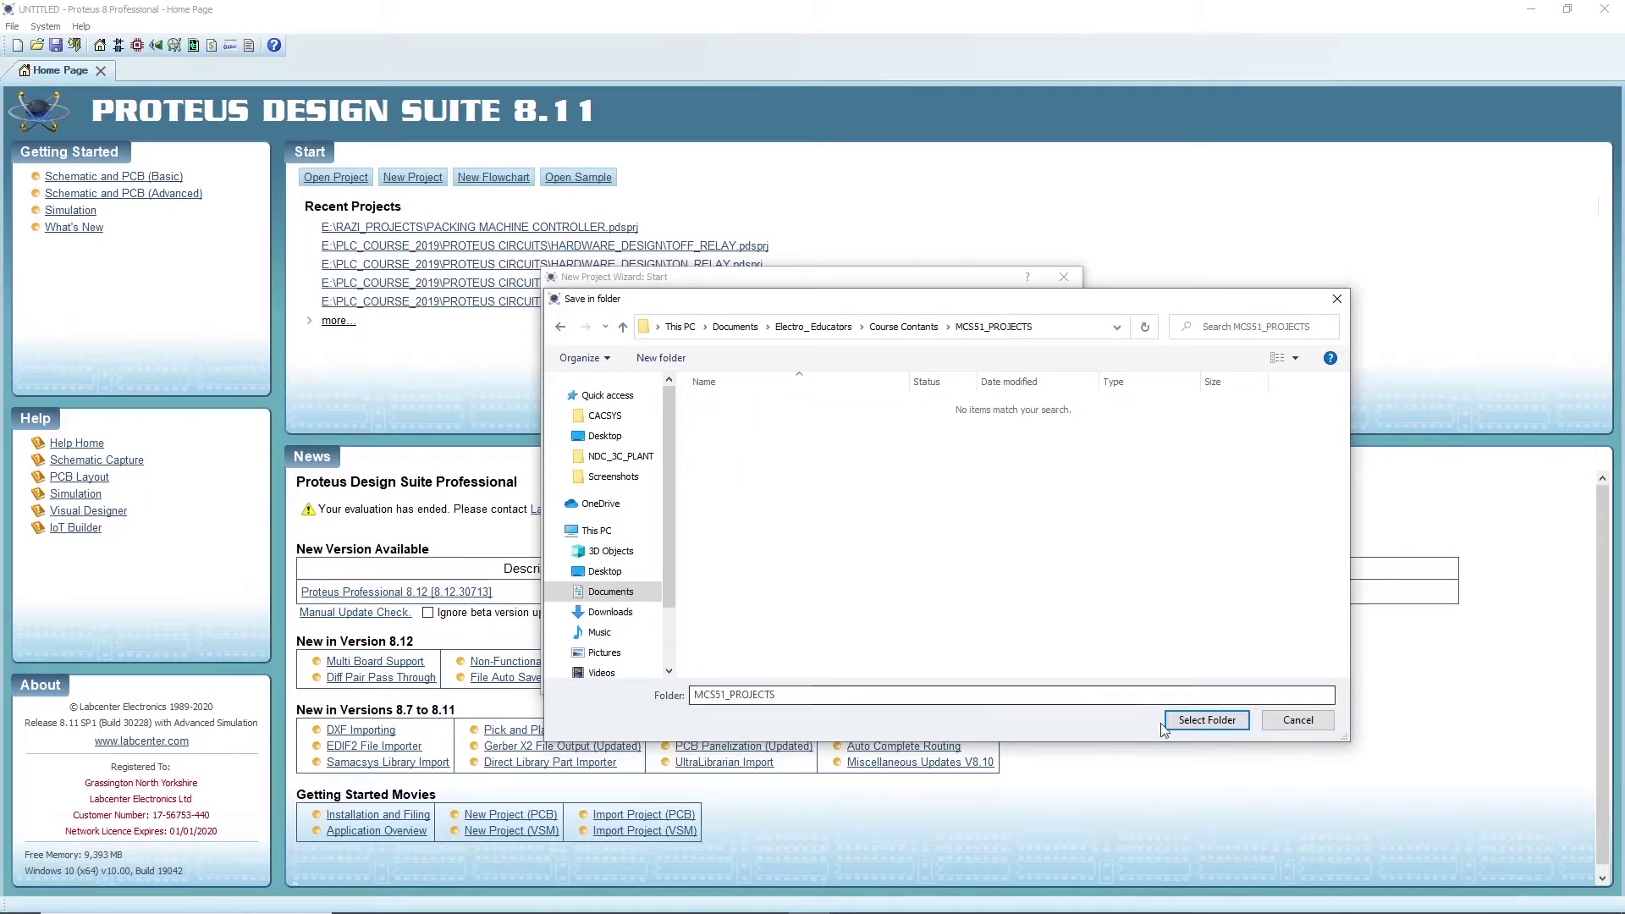
left_click(1191, 722)
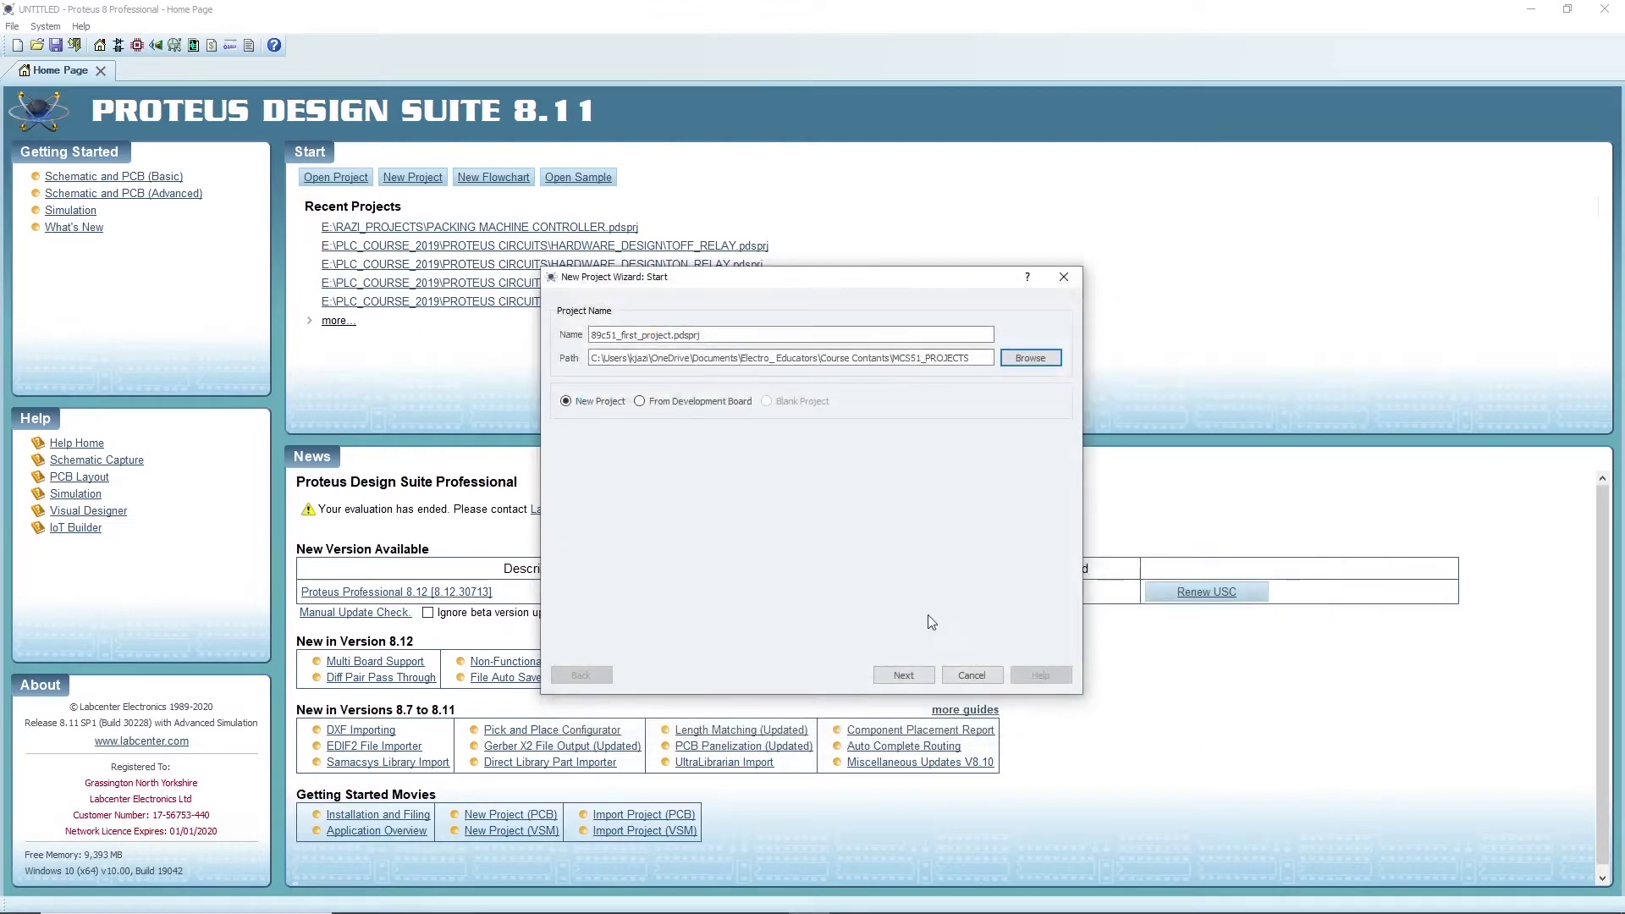
Finish creating the project with the DEFAULT schematic template, no PCB layout and no firmware project
left_click(902, 675)
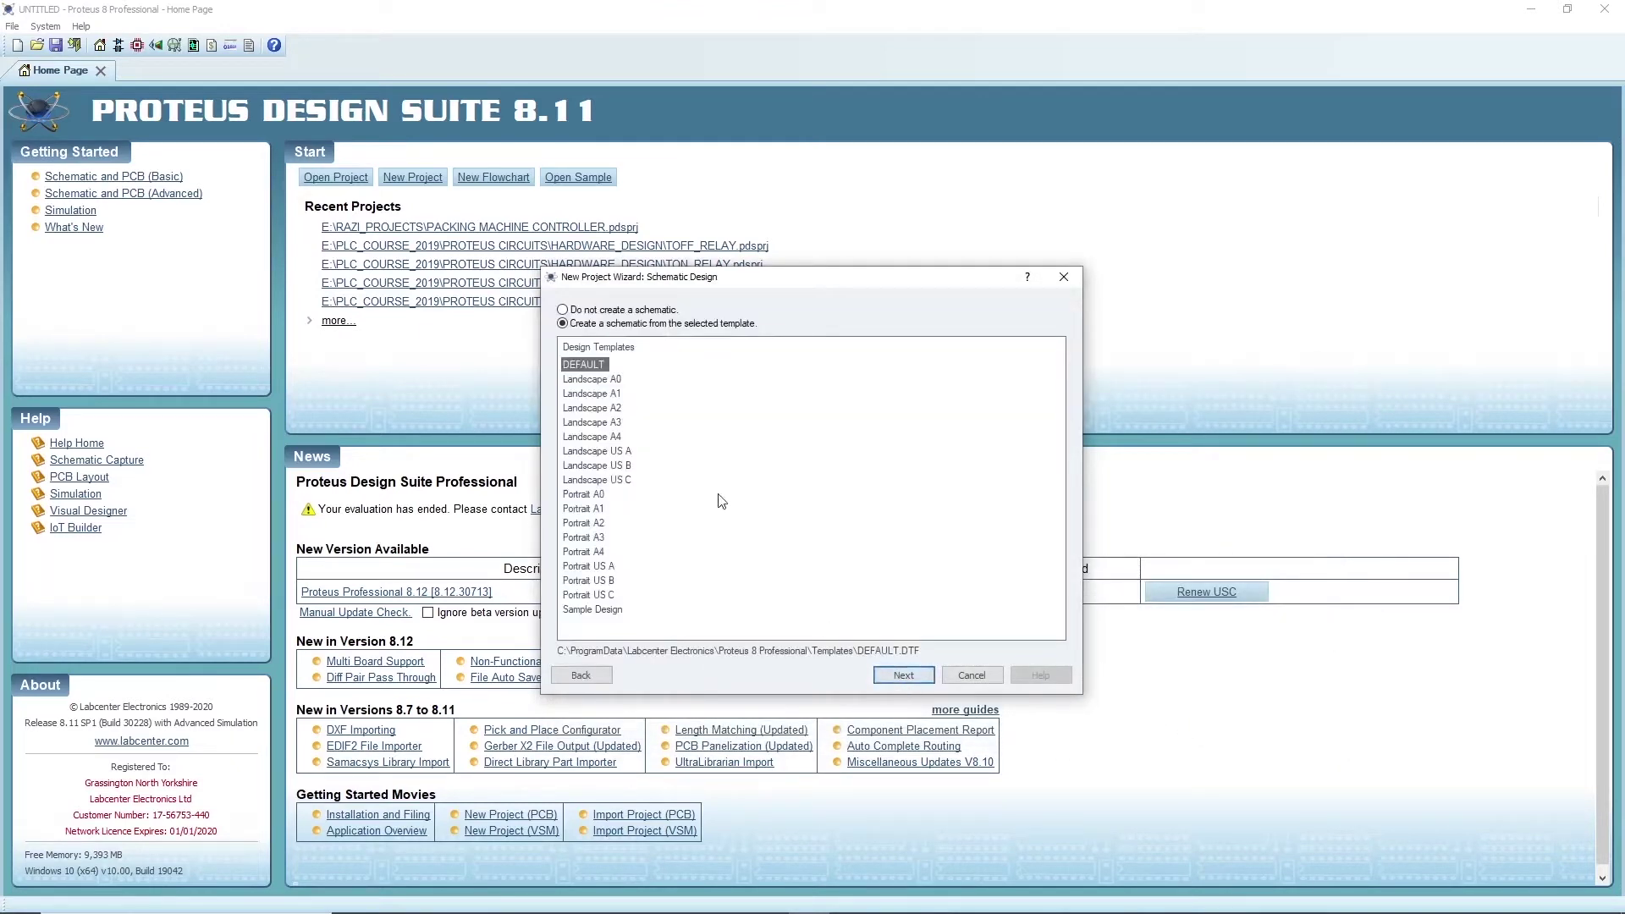
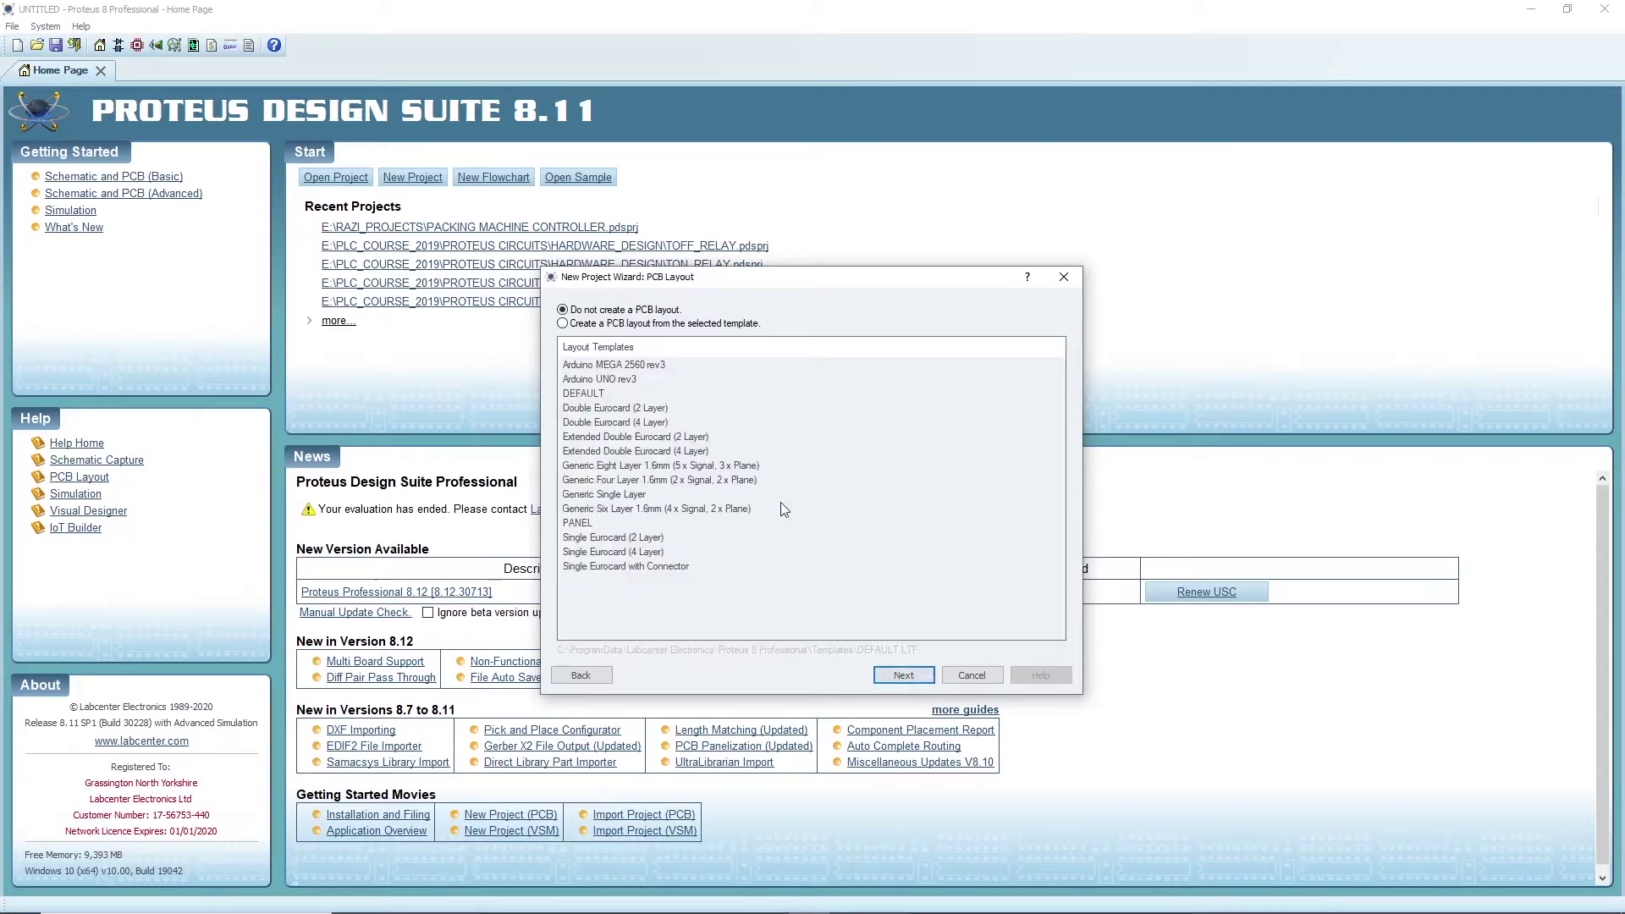
left_click(899, 680)
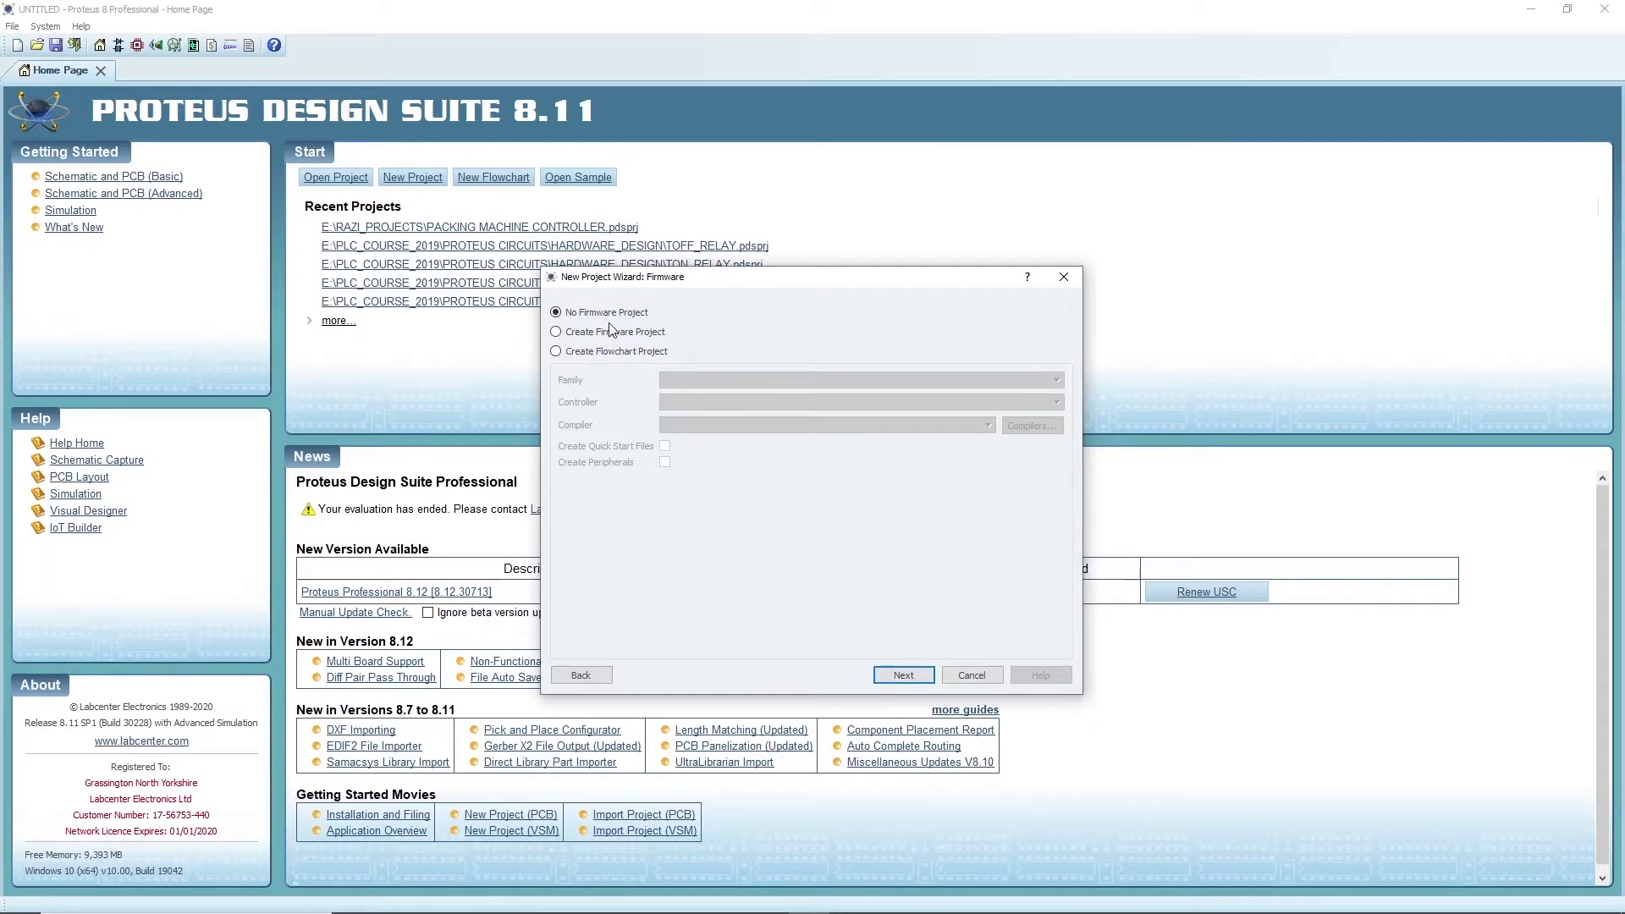
left_click(896, 679)
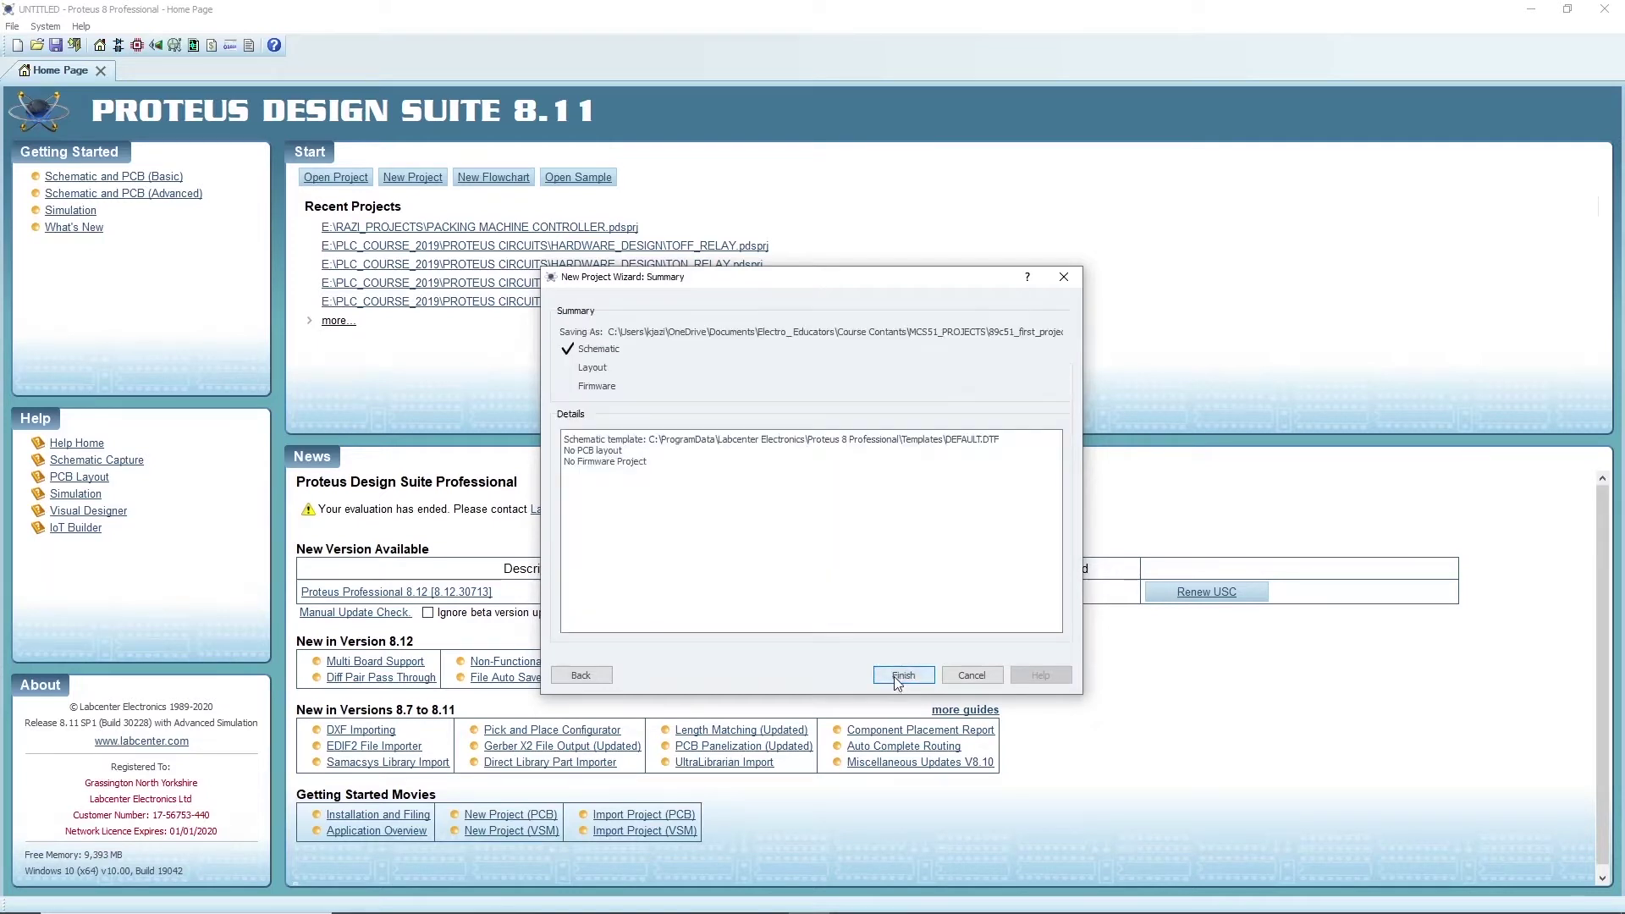
left_click(914, 678)
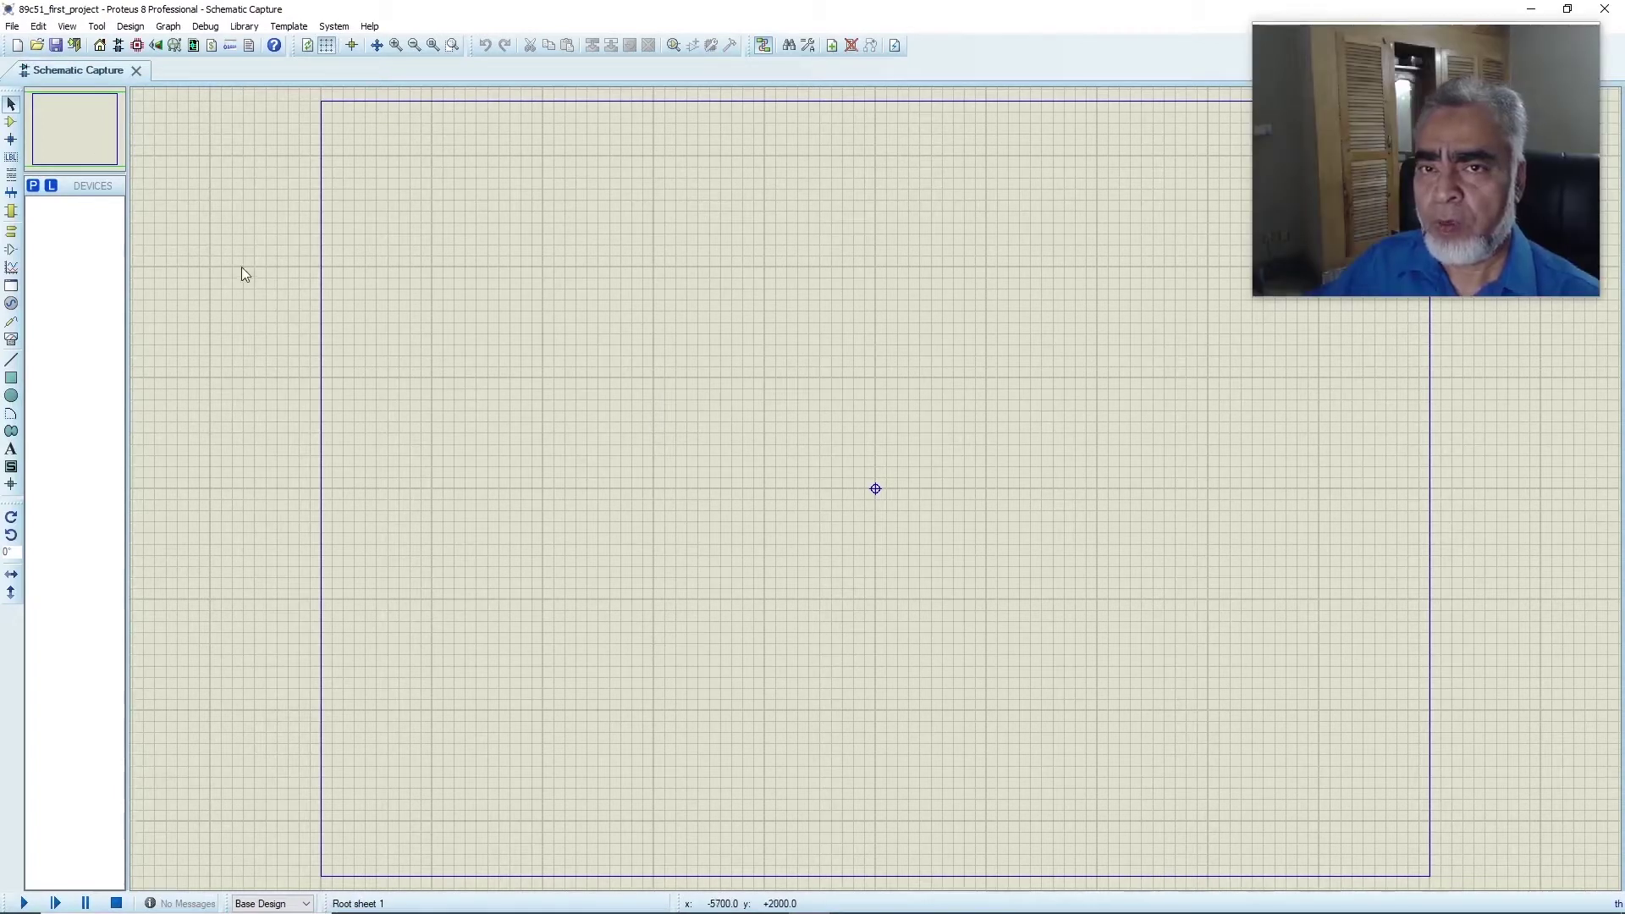
Search the device library for AT89C51 and add the AT89C51 microcontroller to the project's devices
left_click(11, 123)
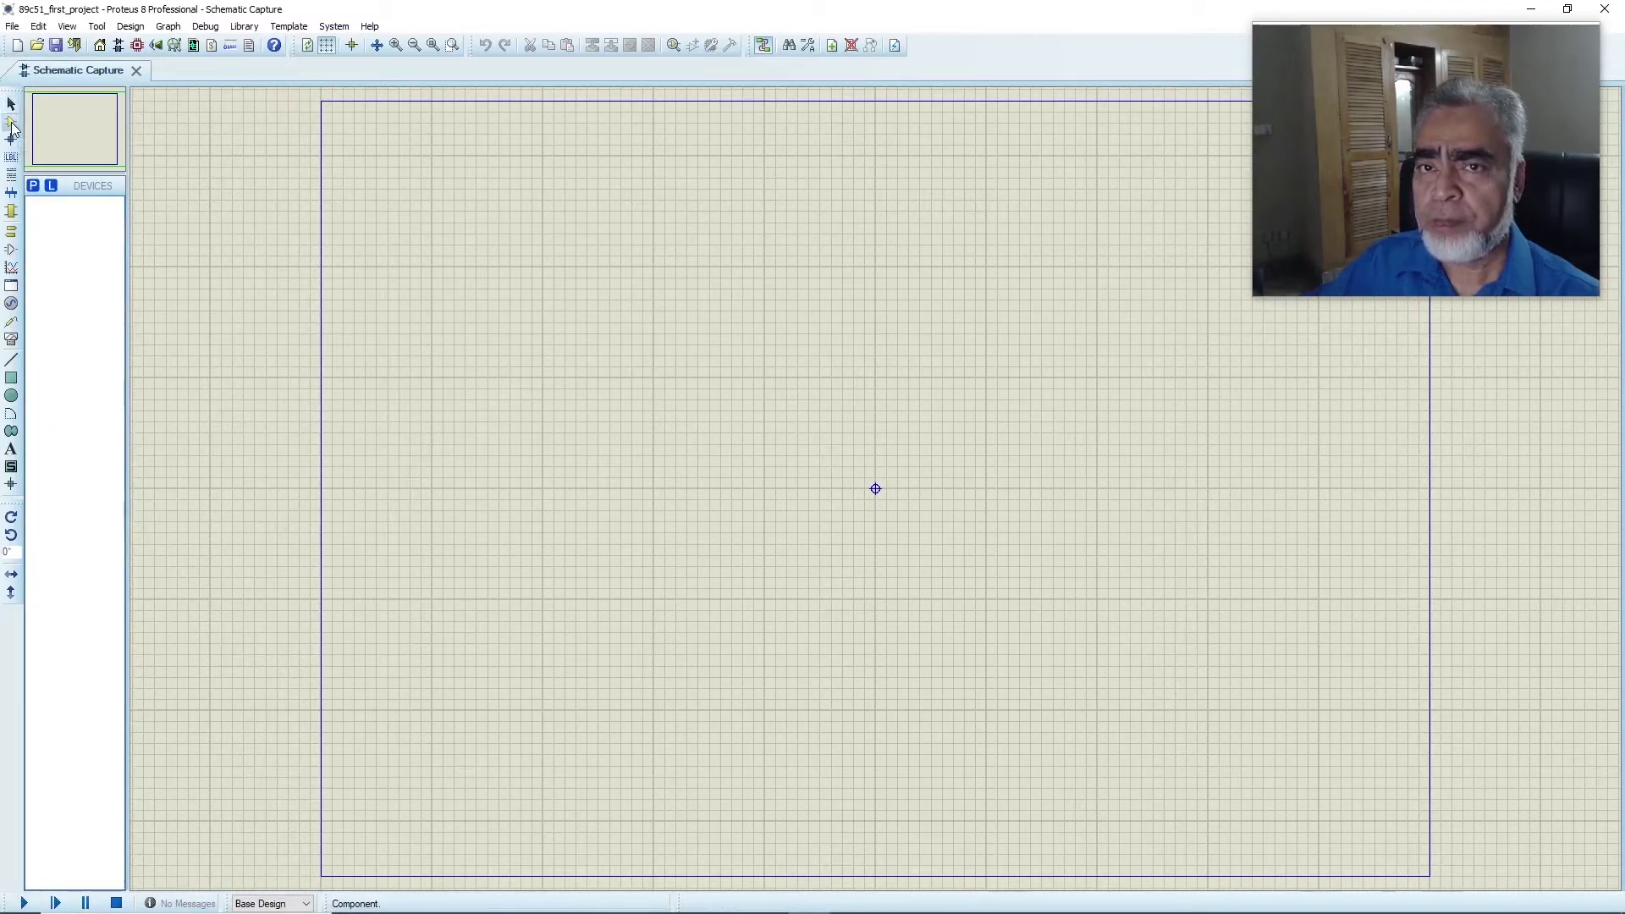
left_click(32, 186)
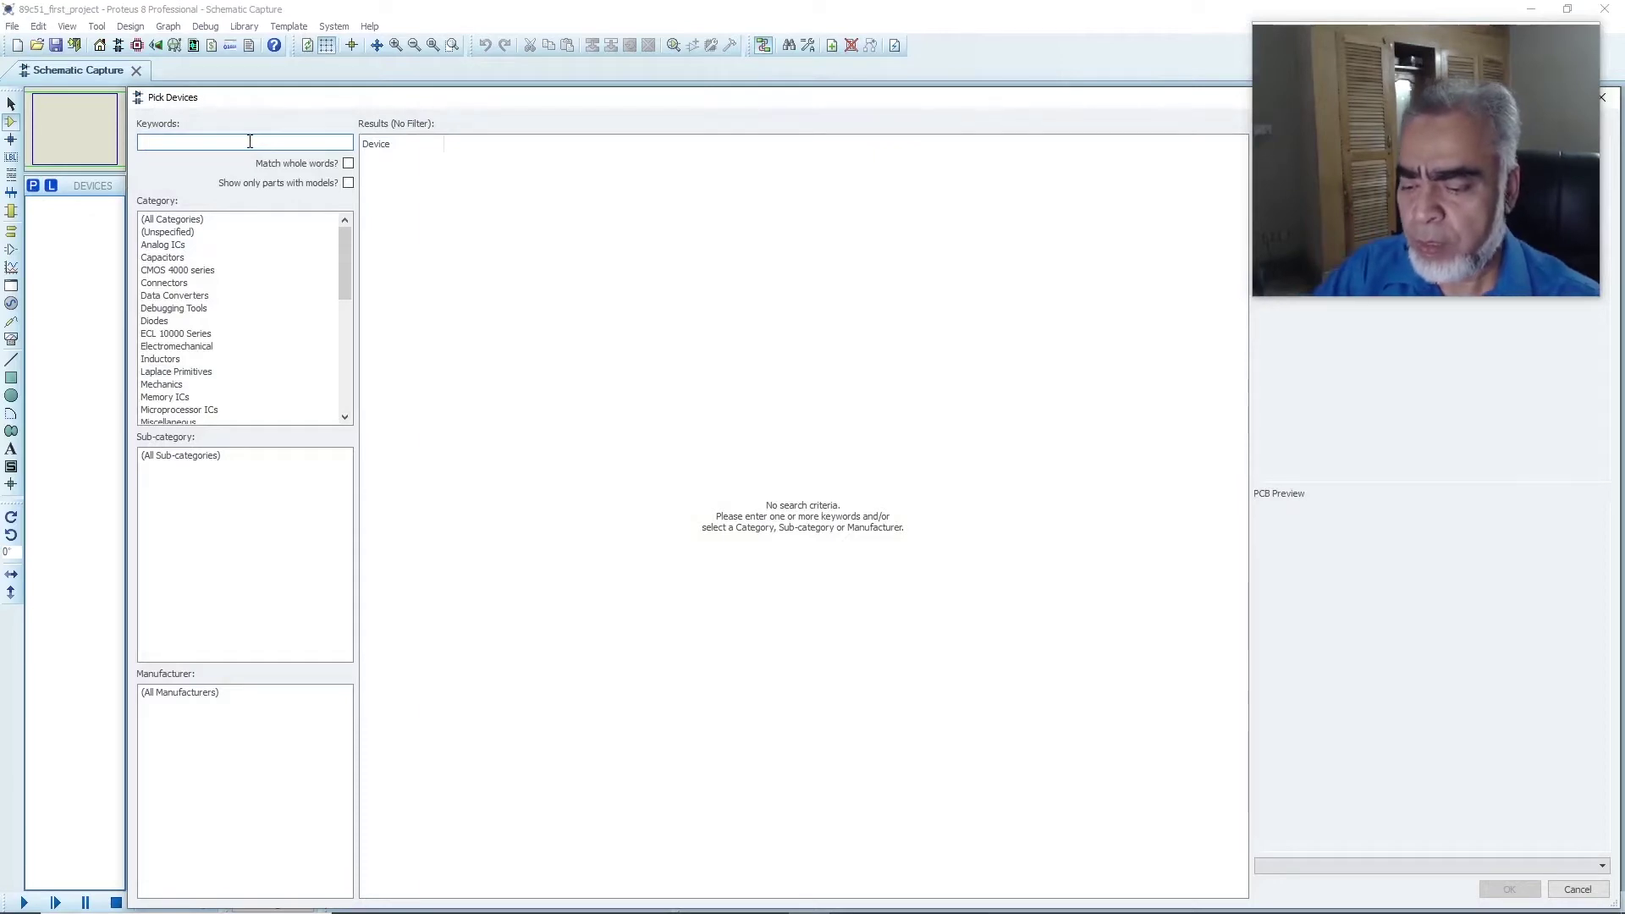
type("AT89C51")
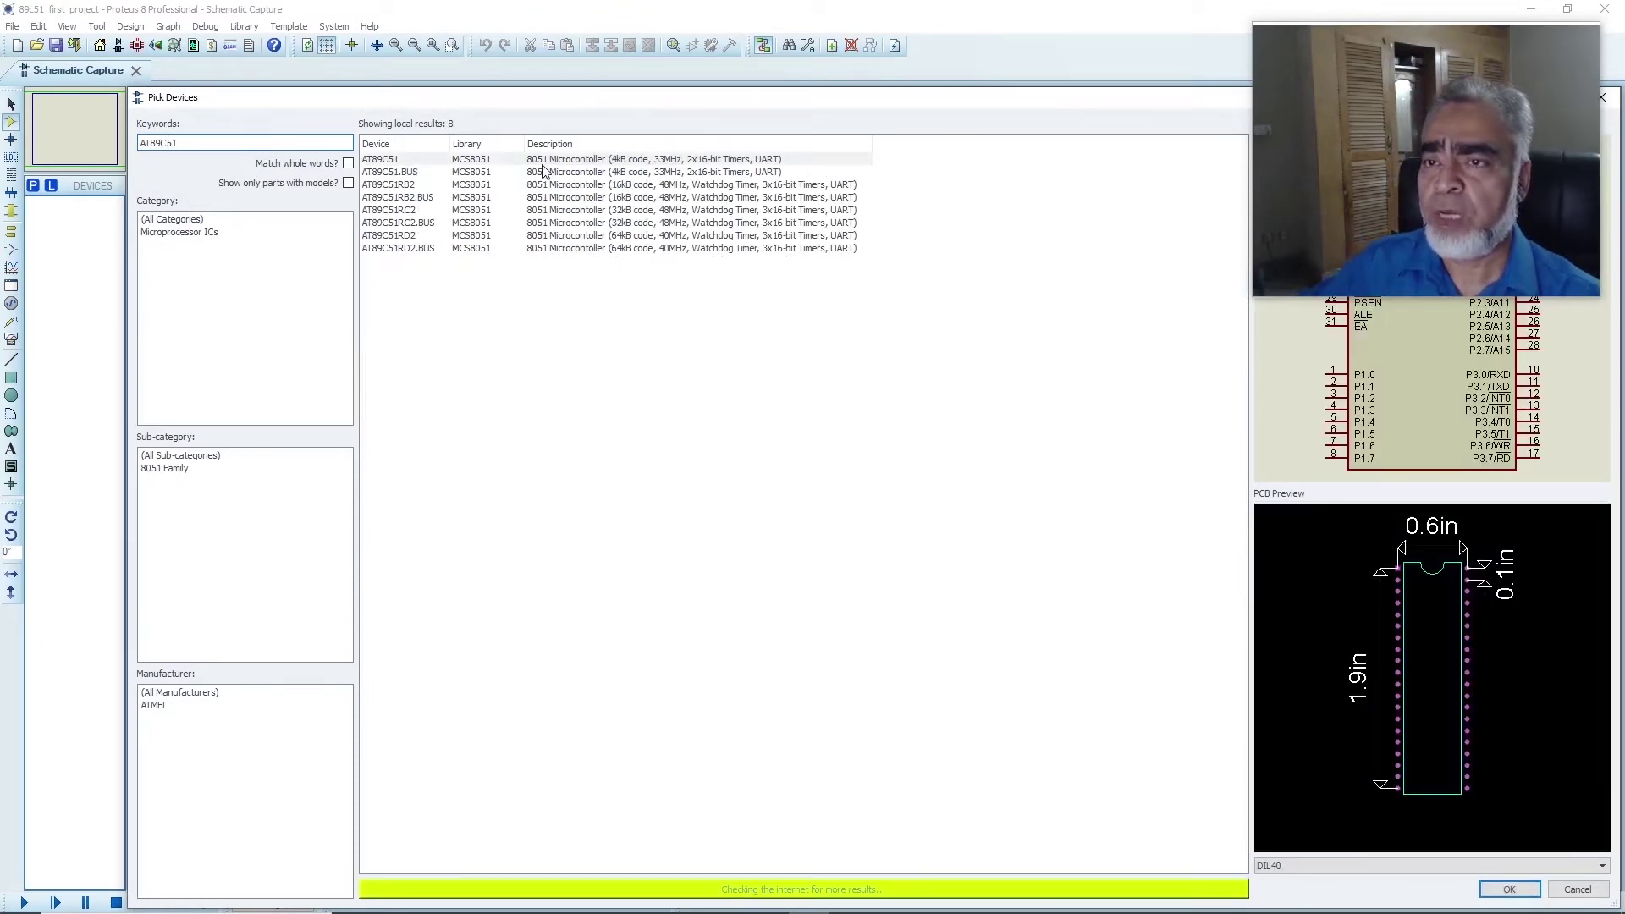
mouse_move(540, 172)
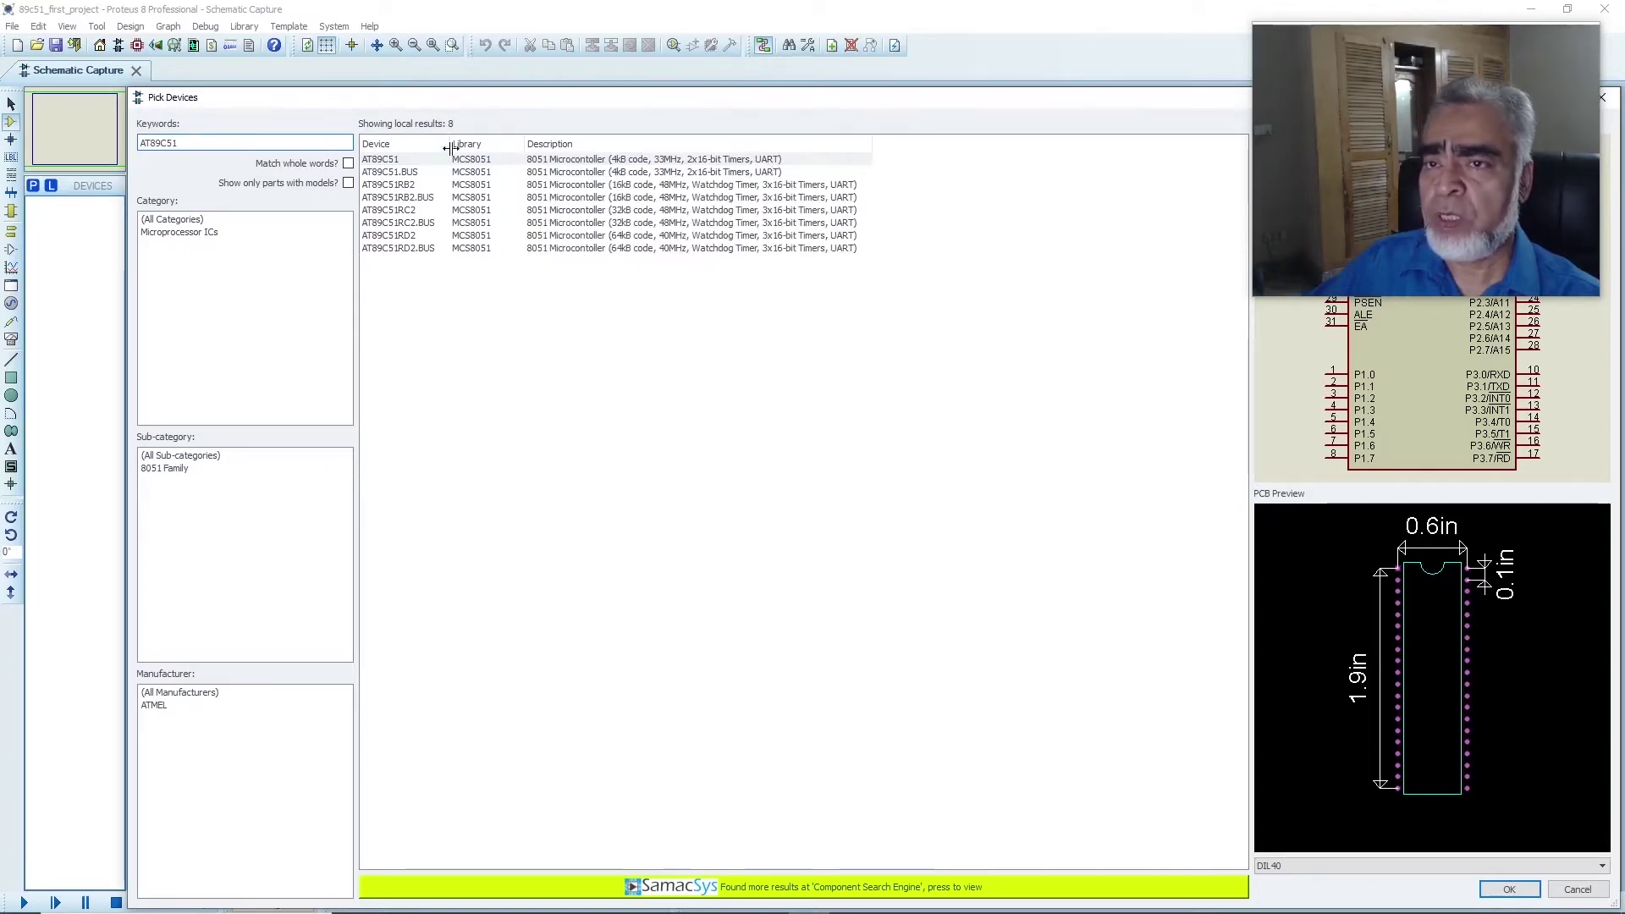
double_click(386, 161)
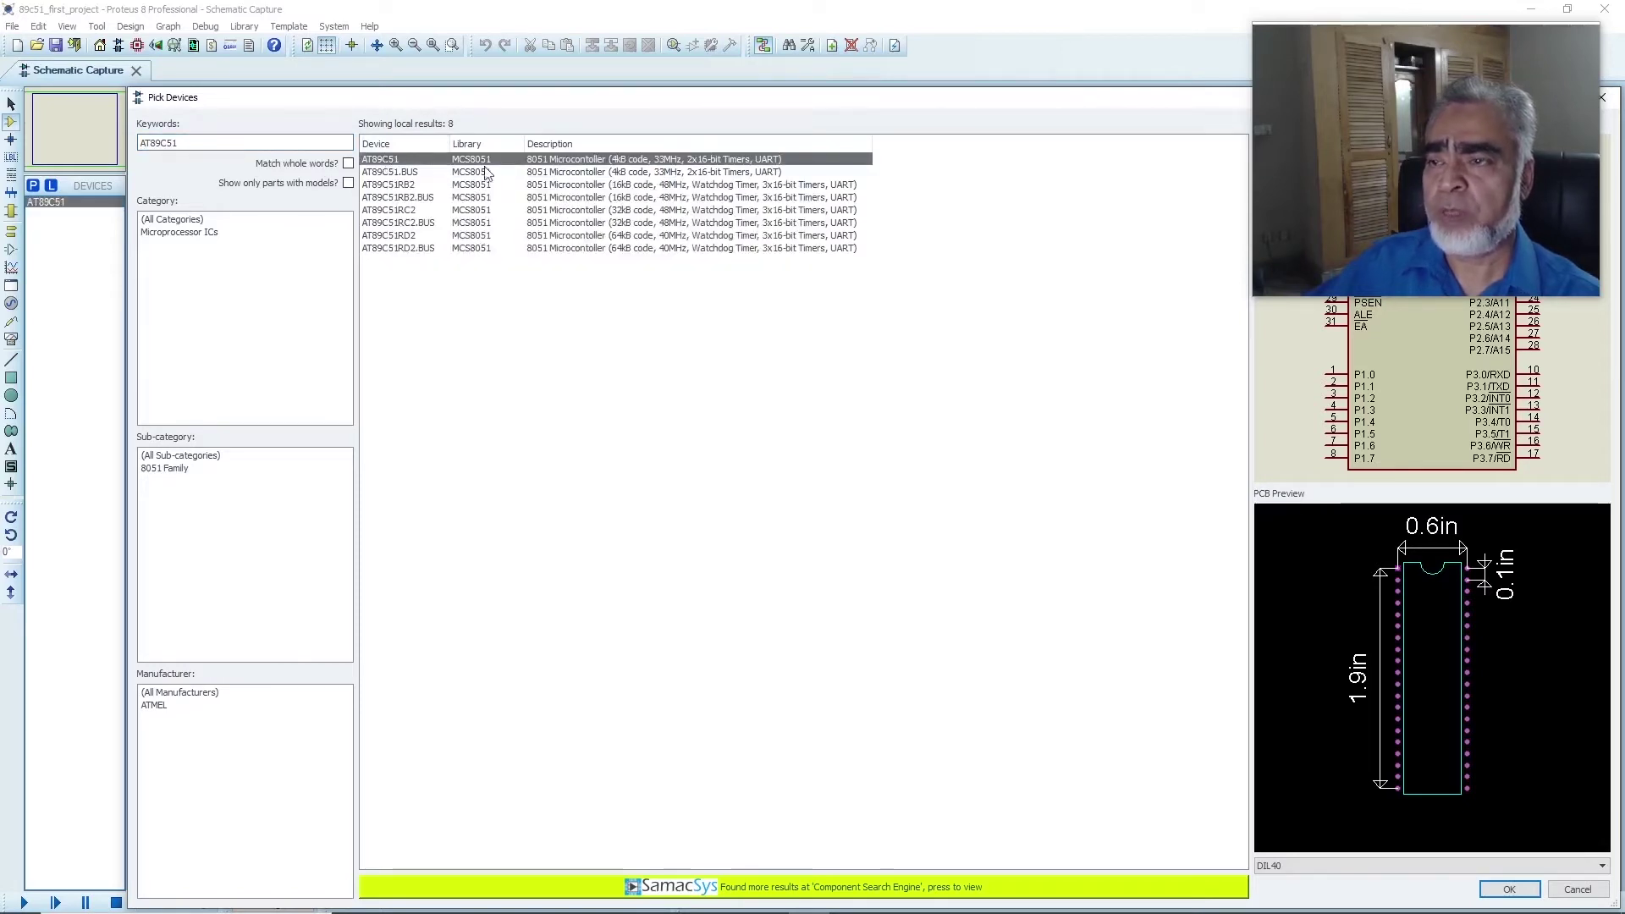
left_click(1503, 889)
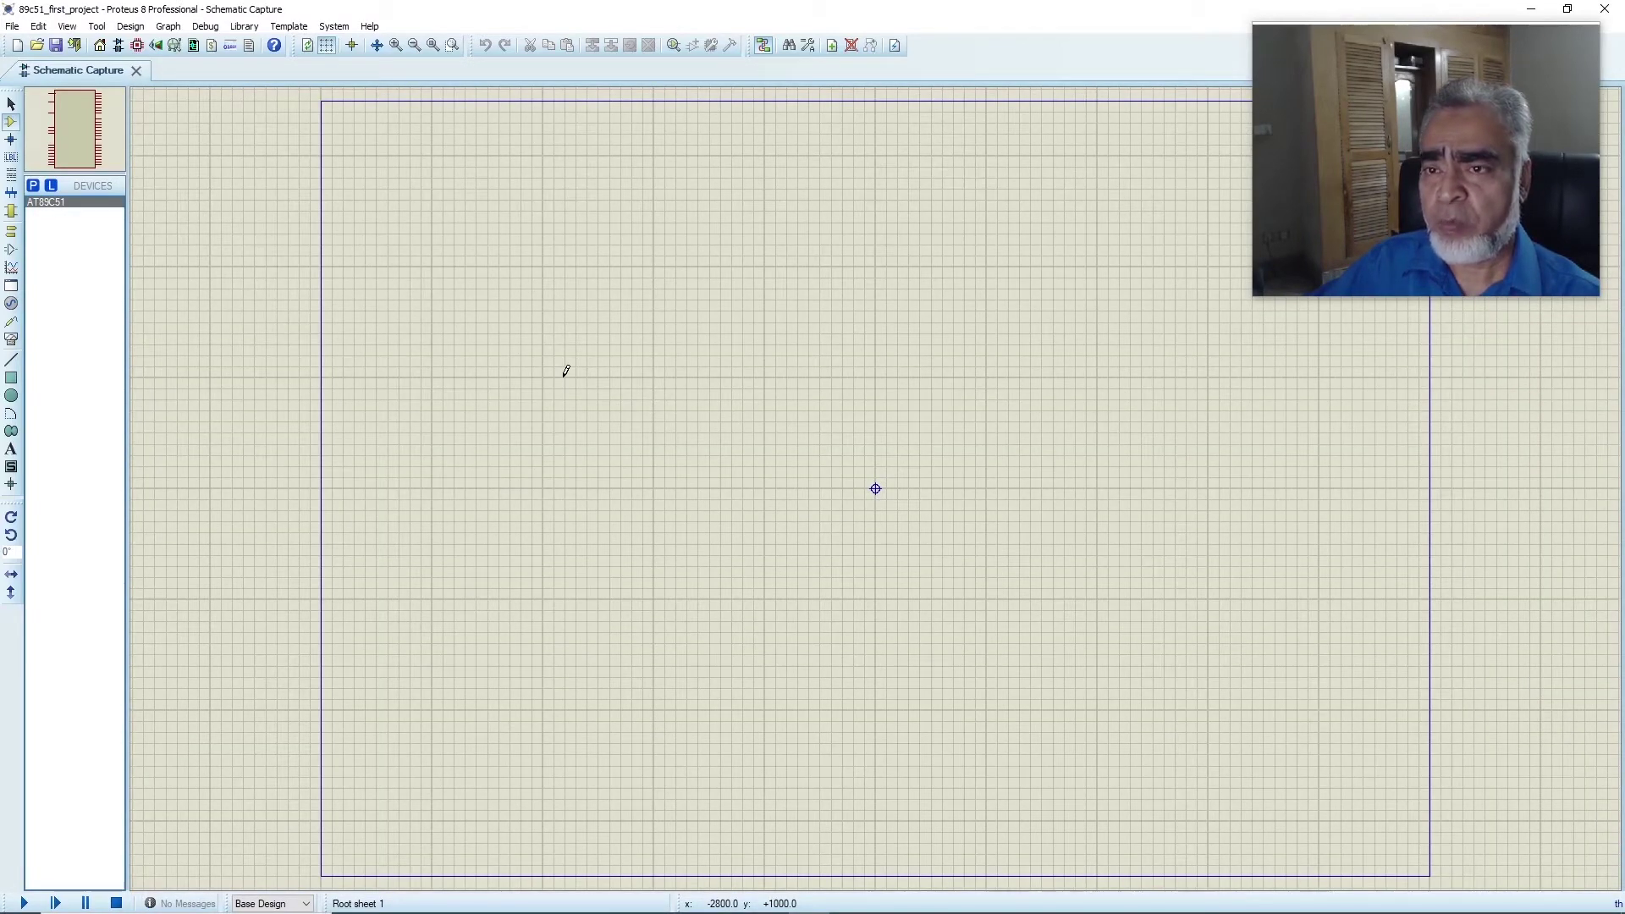
Place the AT89C51 on the schematic sheet, just left of the sheet's origin
left_click(614, 361)
left_click(681, 313)
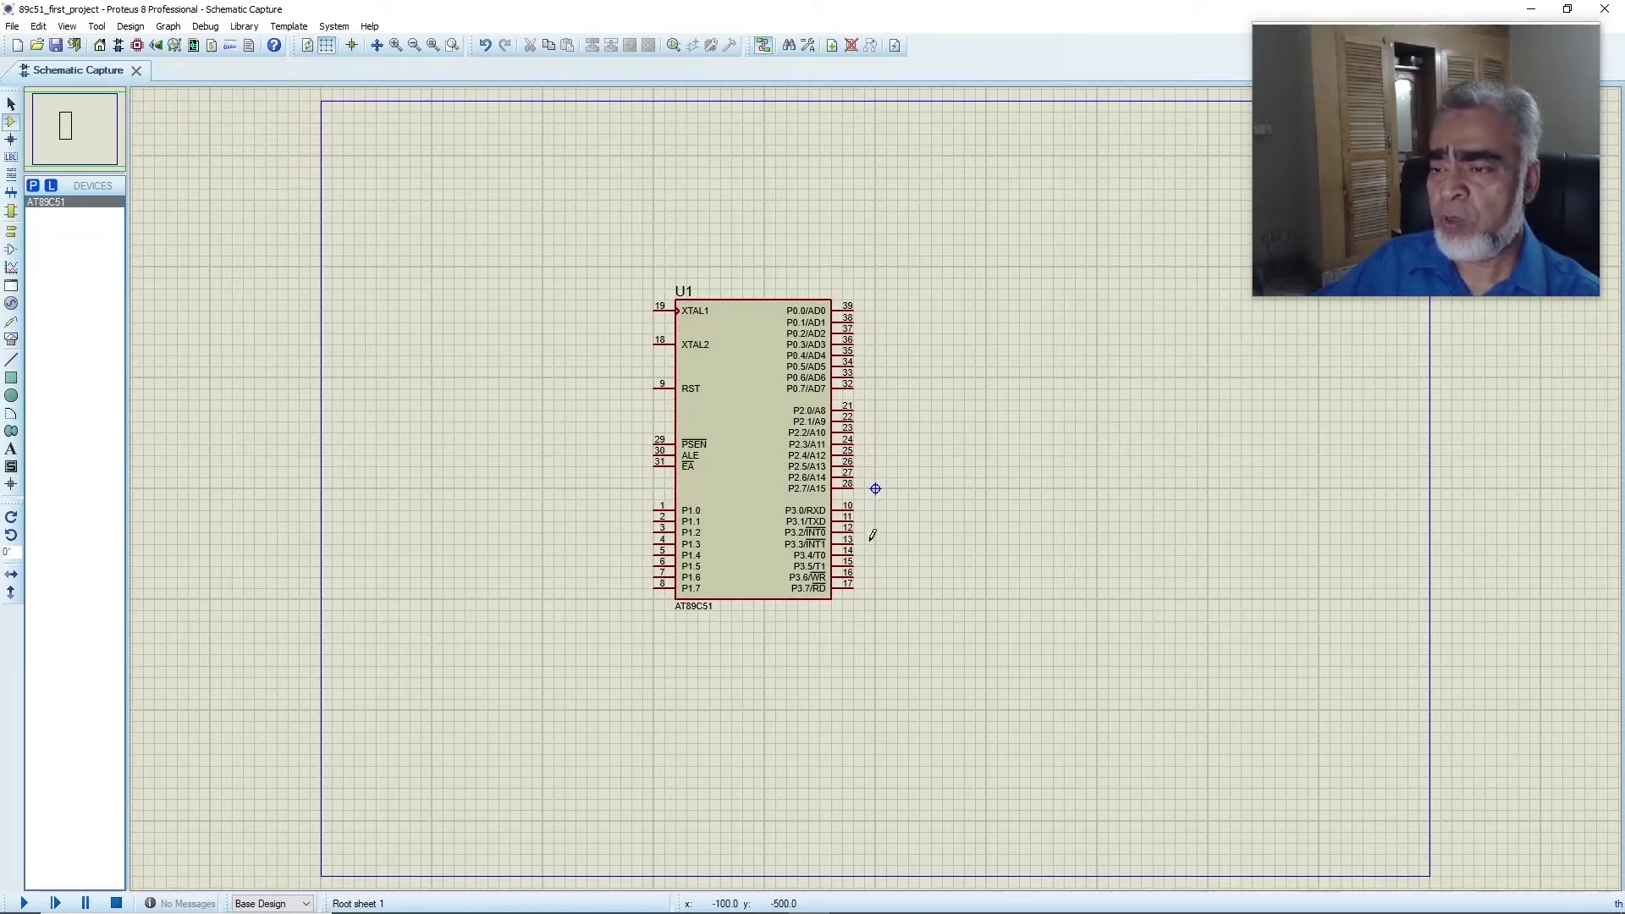
left_click(871, 592)
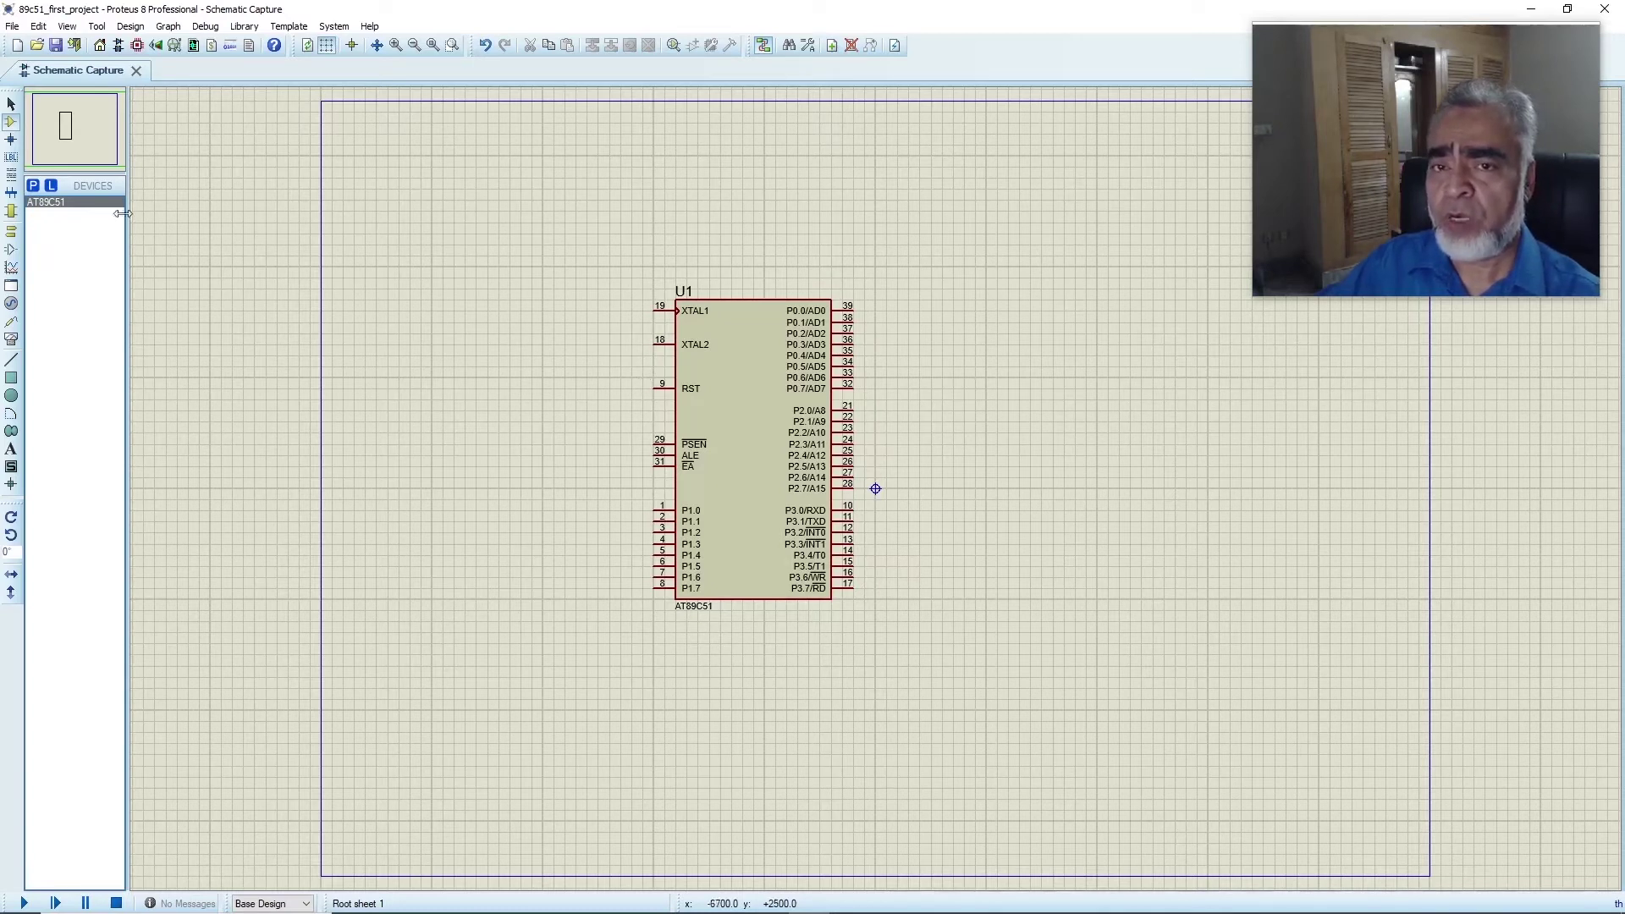
Place a GROUND terminal beside the AT89C51 and wire it to the RST pin (pin 9)
left_click(11, 237)
left_click(56, 258)
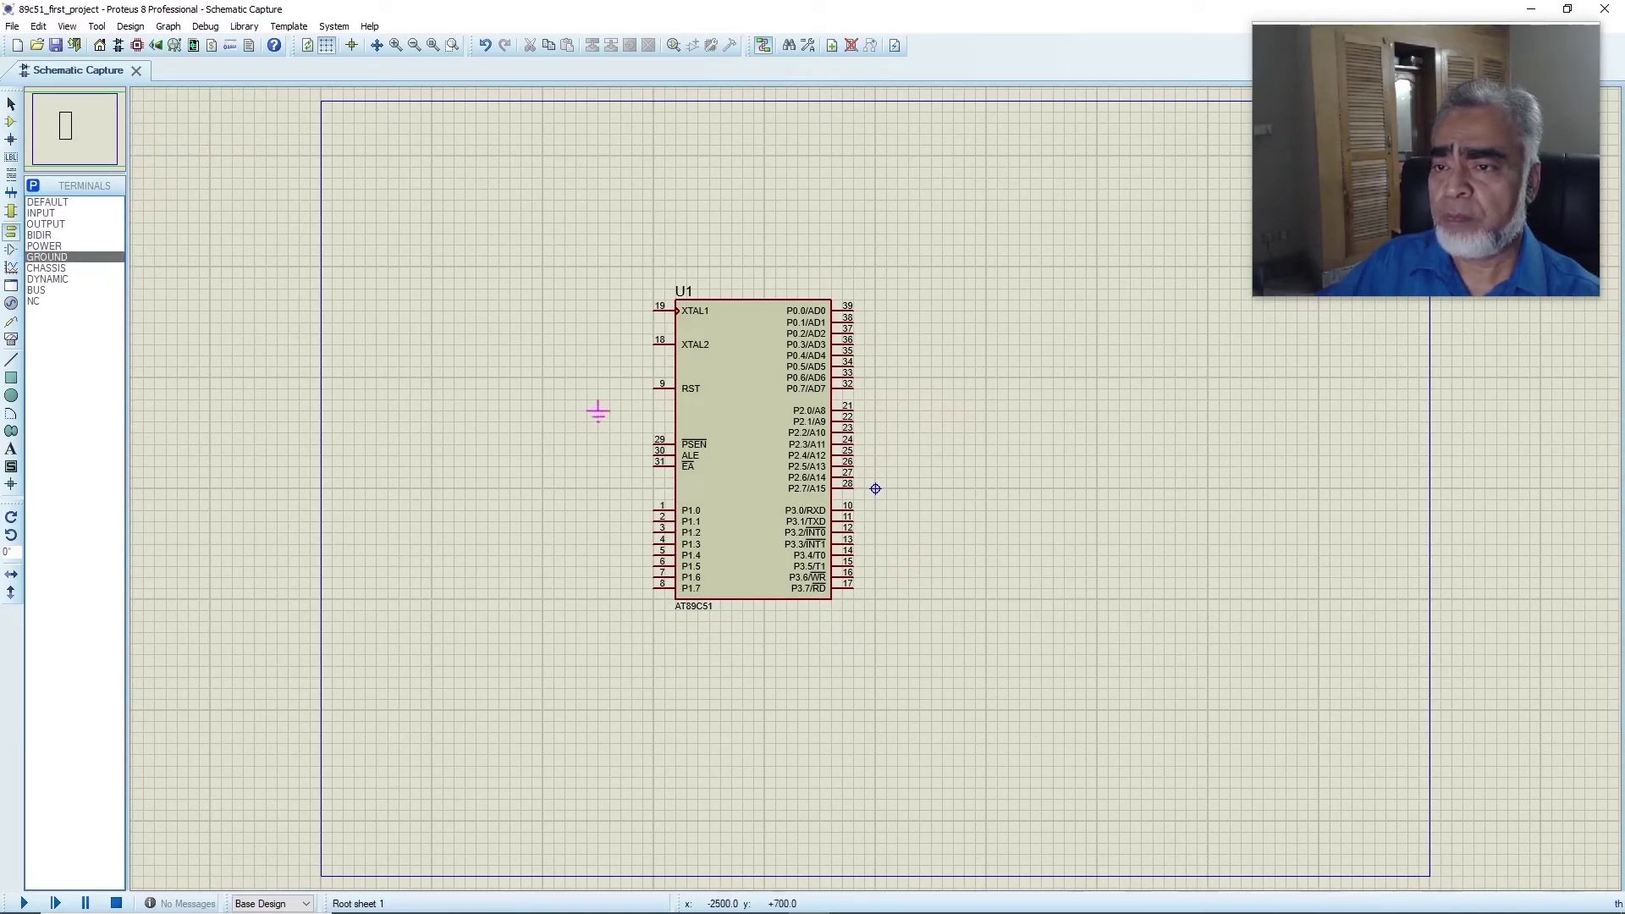
left_click(609, 411)
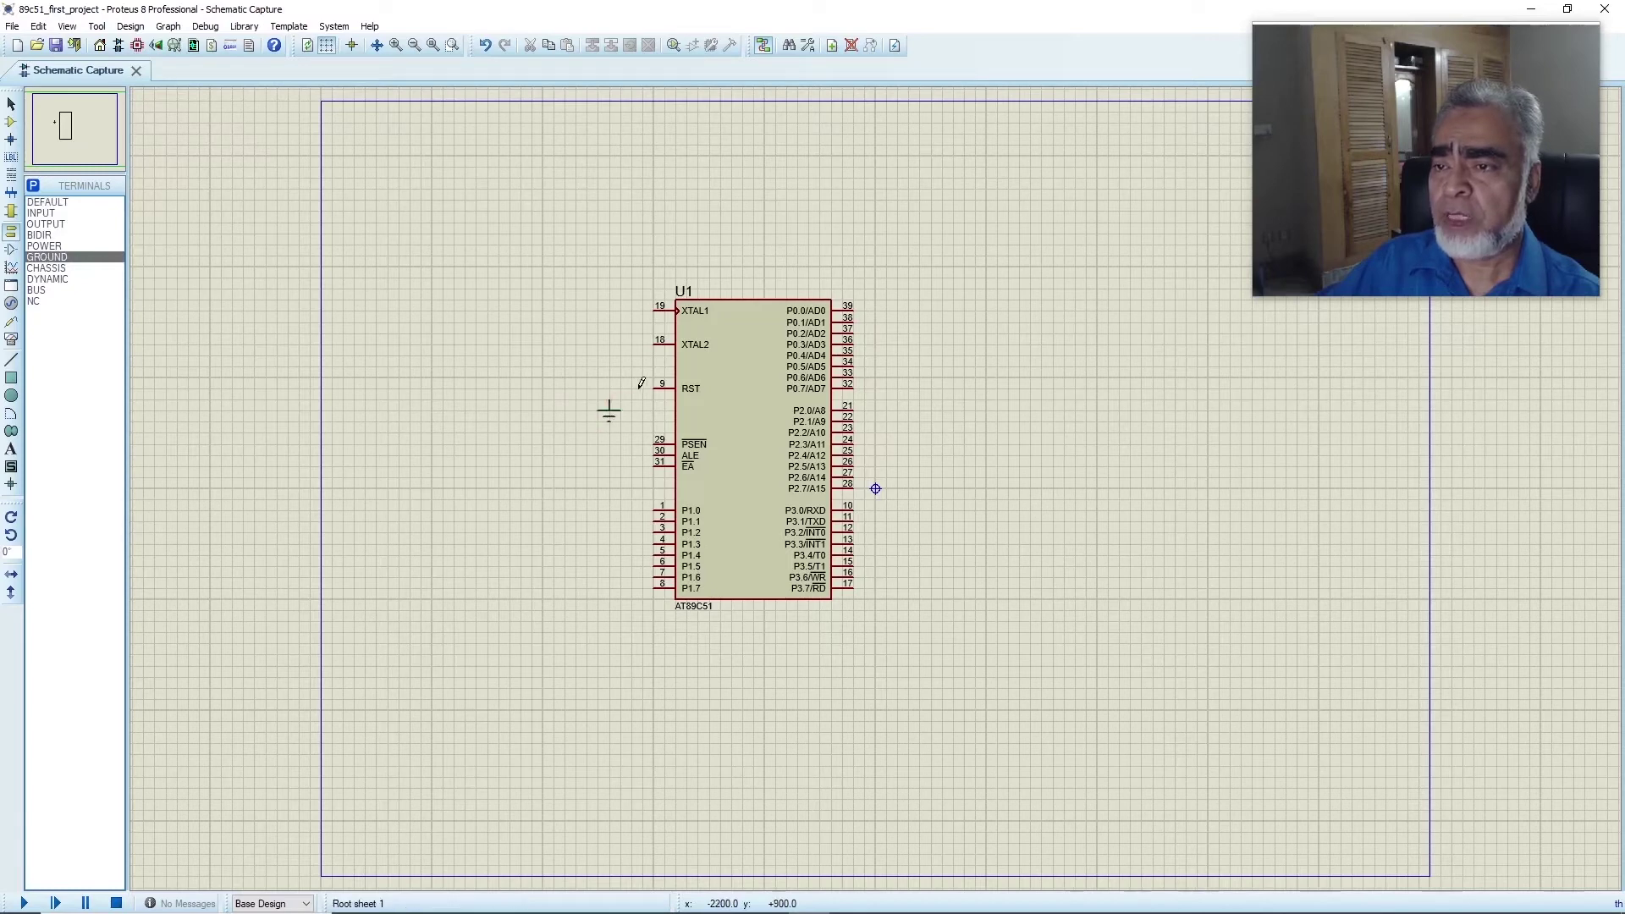
left_click(653, 387)
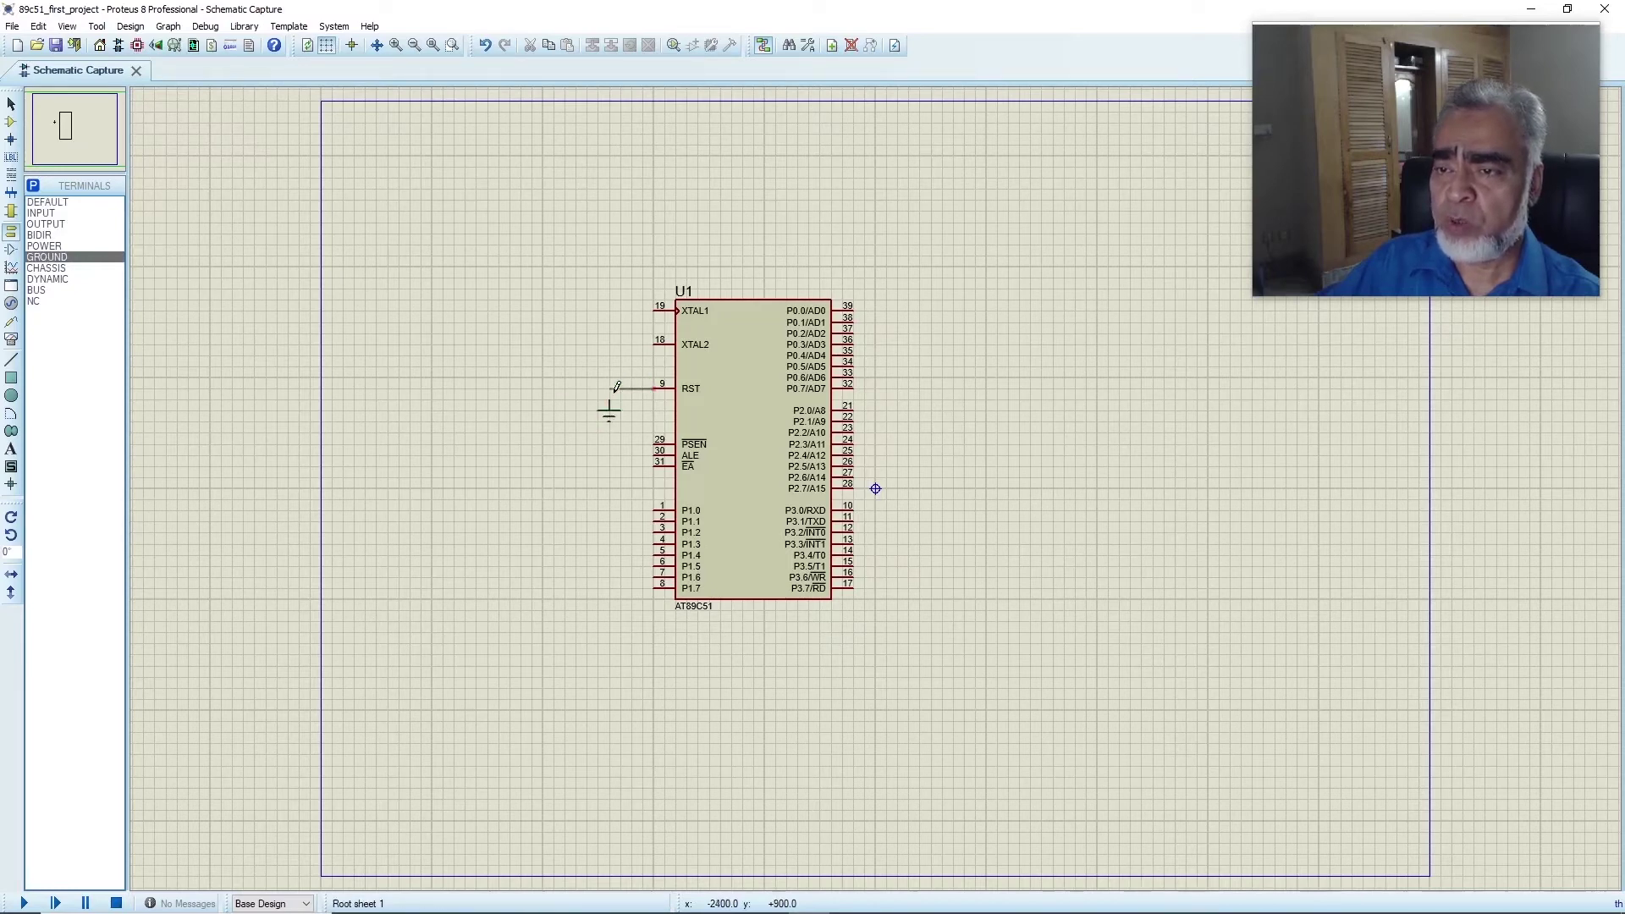
left_click(609, 403)
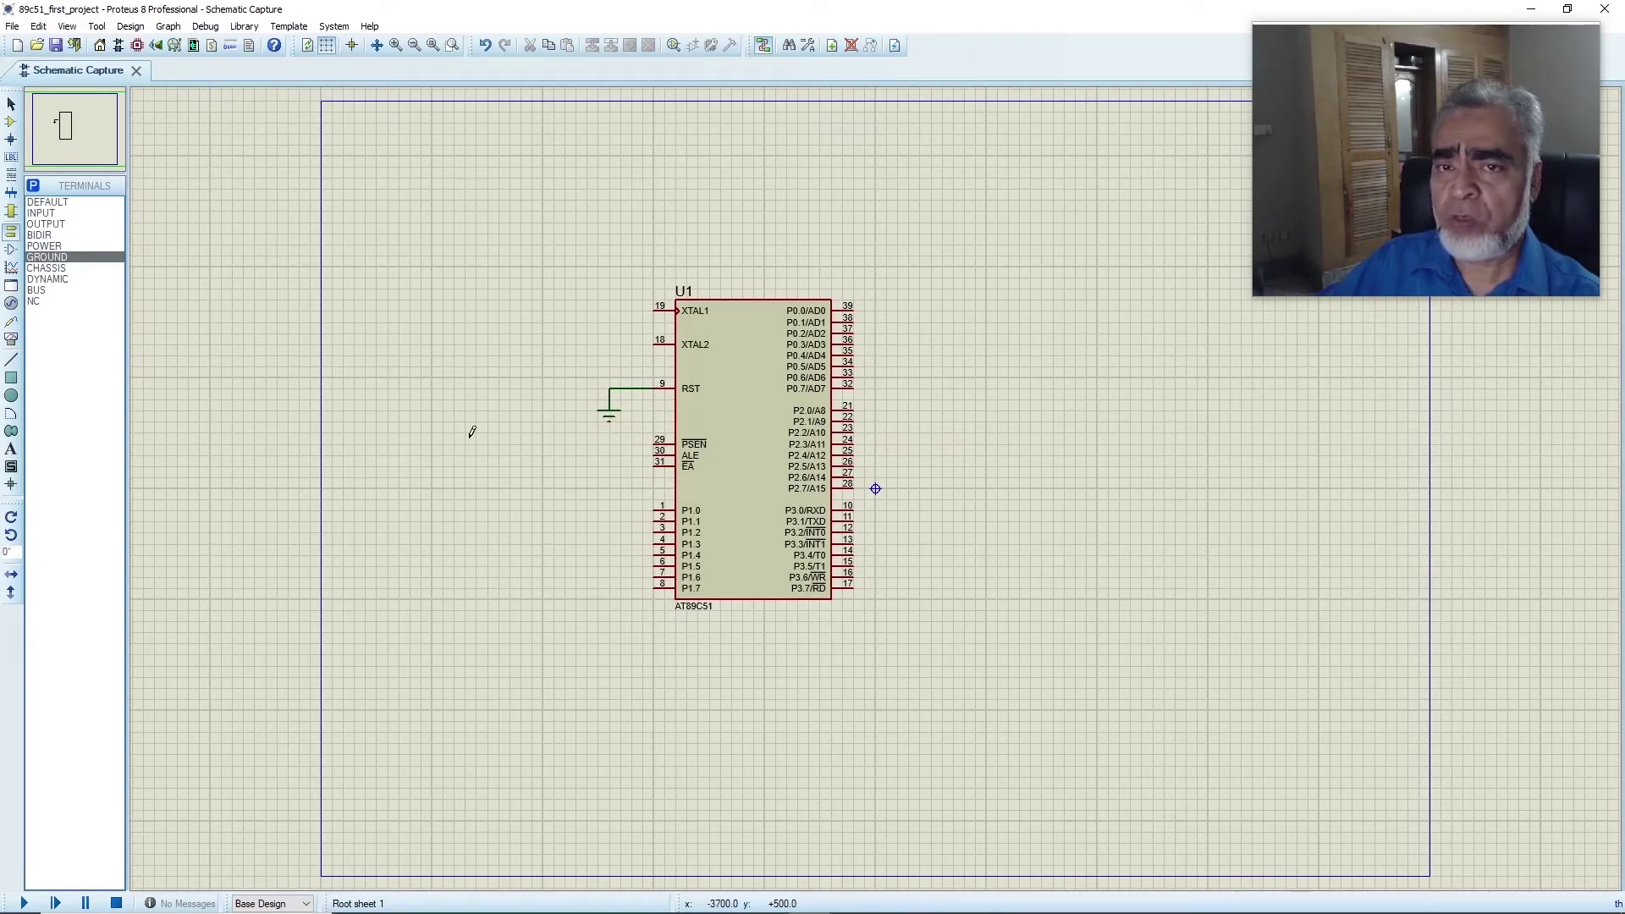
Place a POWER terminal to the left of the ground symbol and wire it to the EA pin (pin 31)
left_click(44, 245)
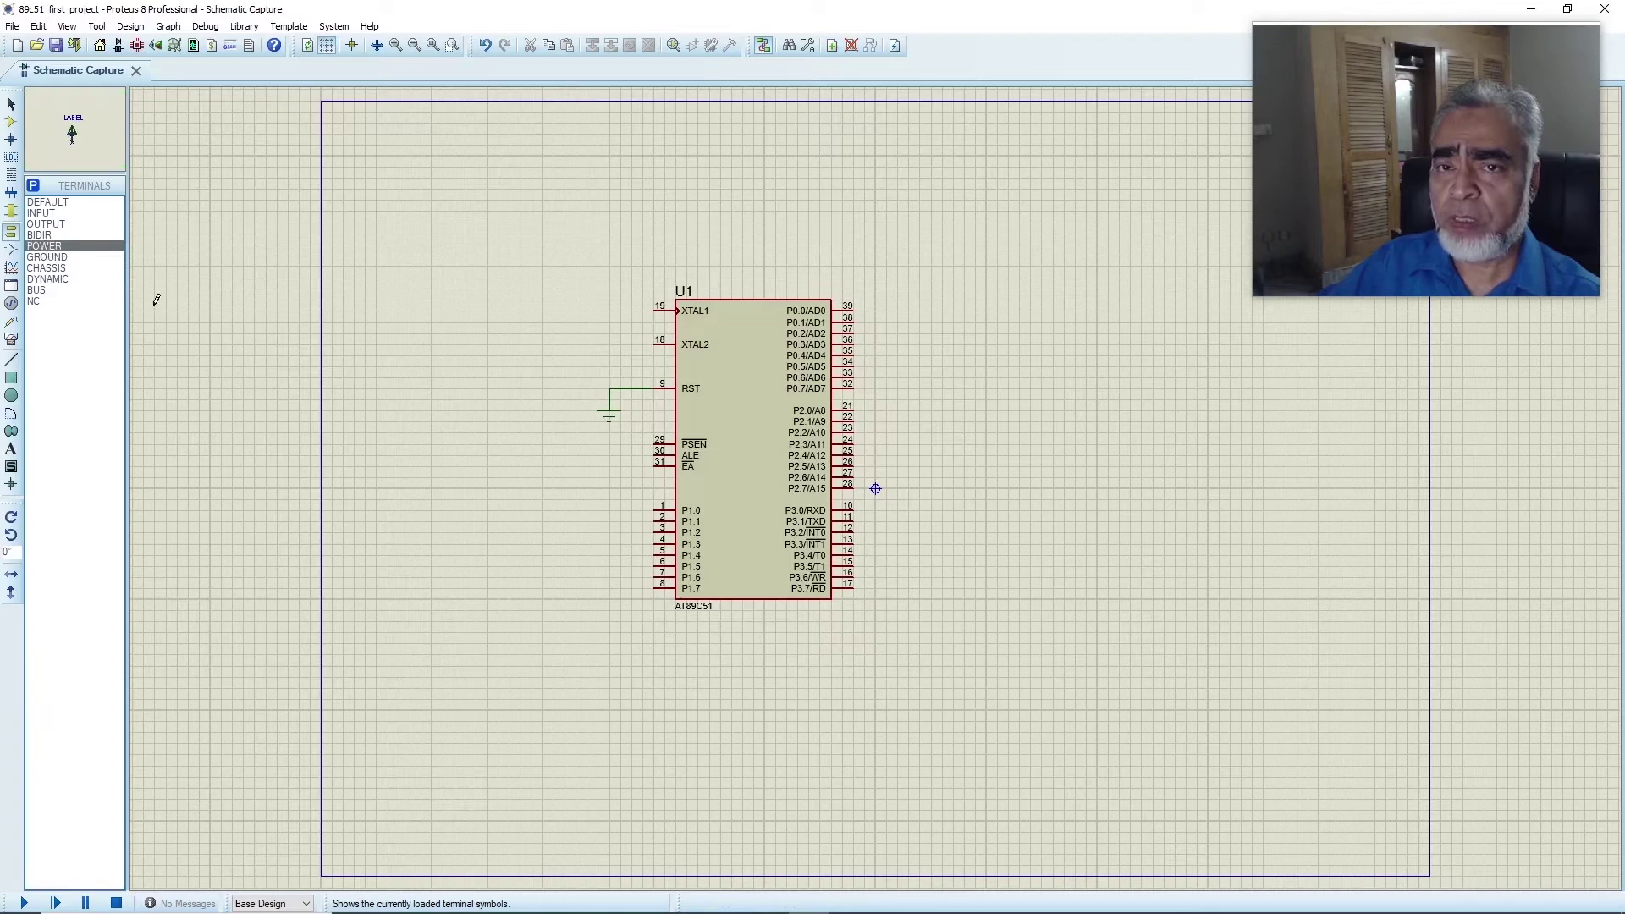
left_click(555, 387)
left_click(554, 391)
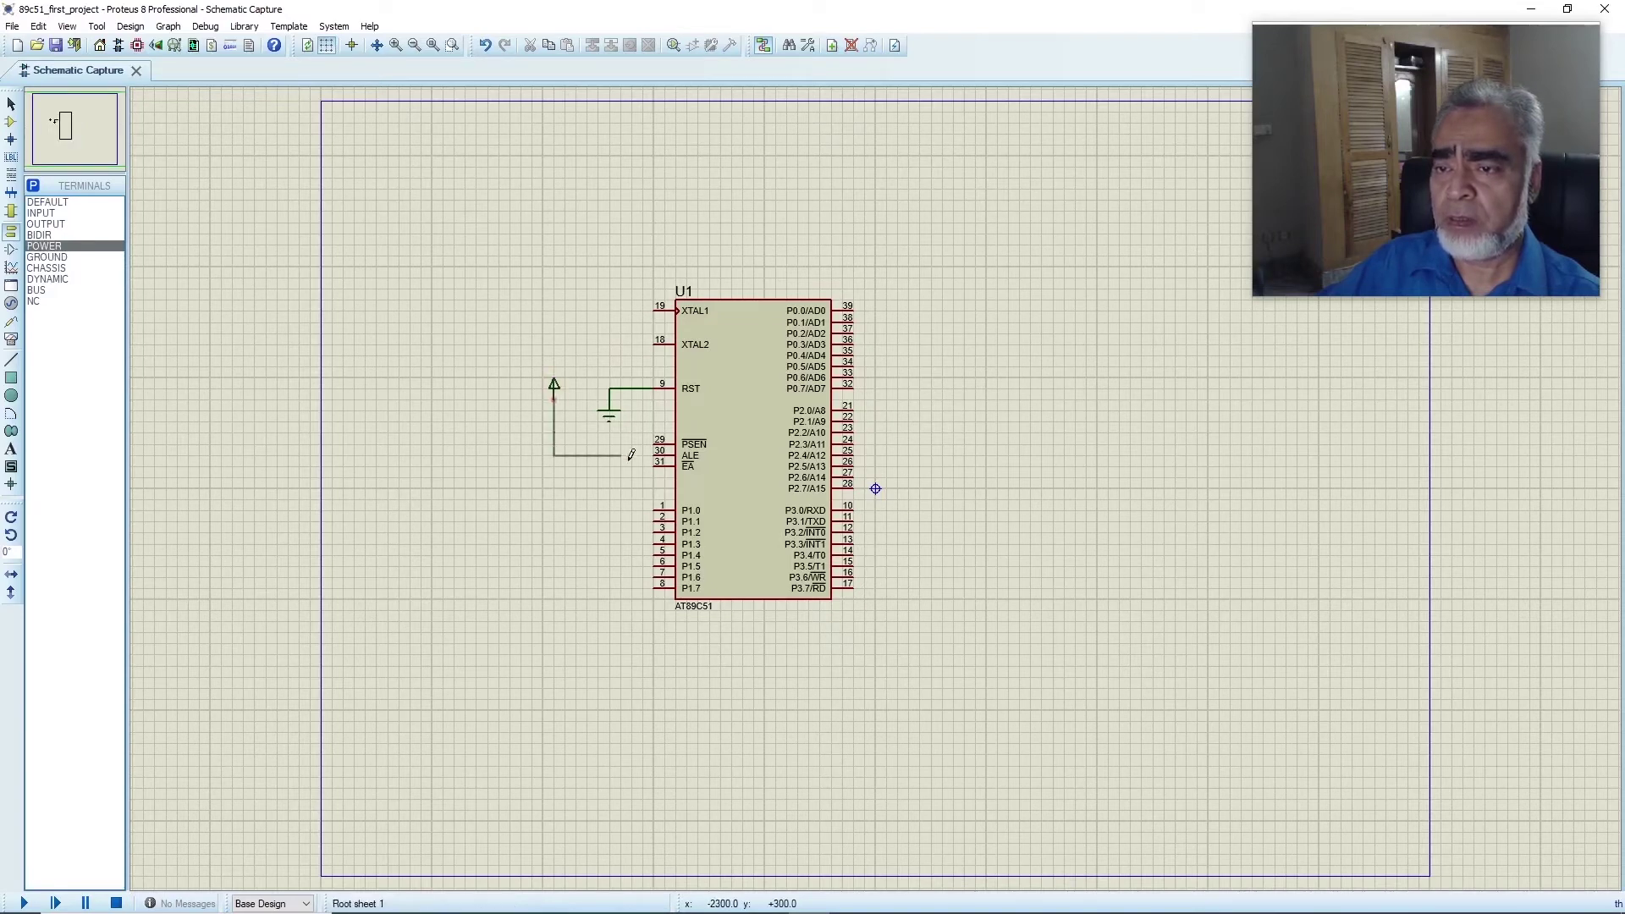
left_click(653, 465)
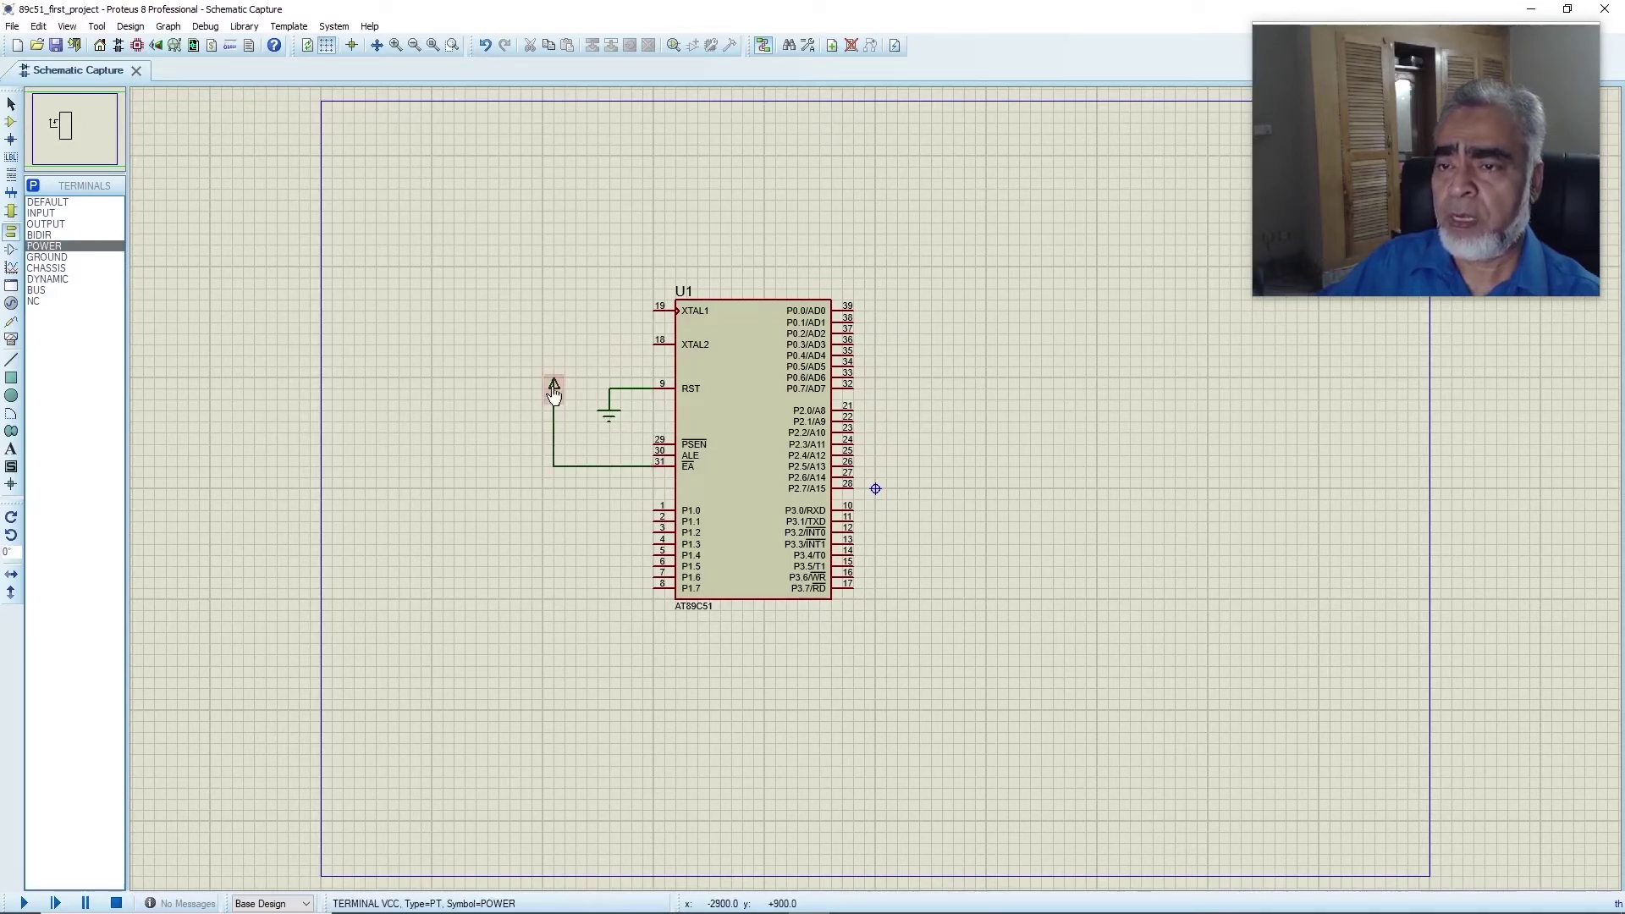
Label the POWER terminal wired to the AT89C51's EA pin as +5V
right_click(553, 391)
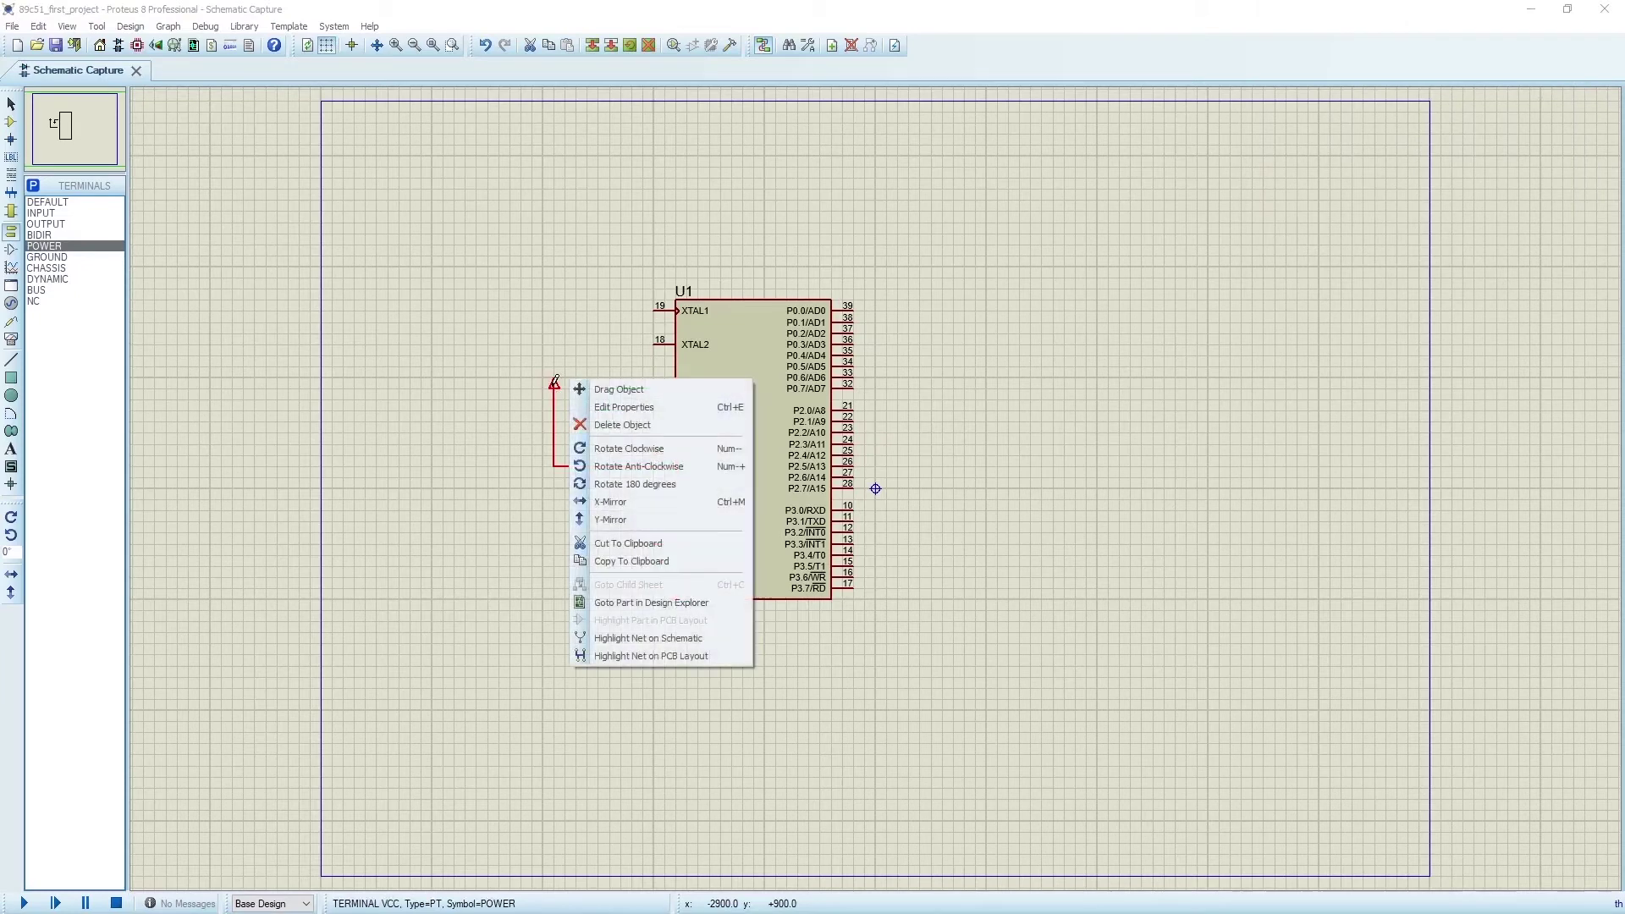
left_click(602, 410)
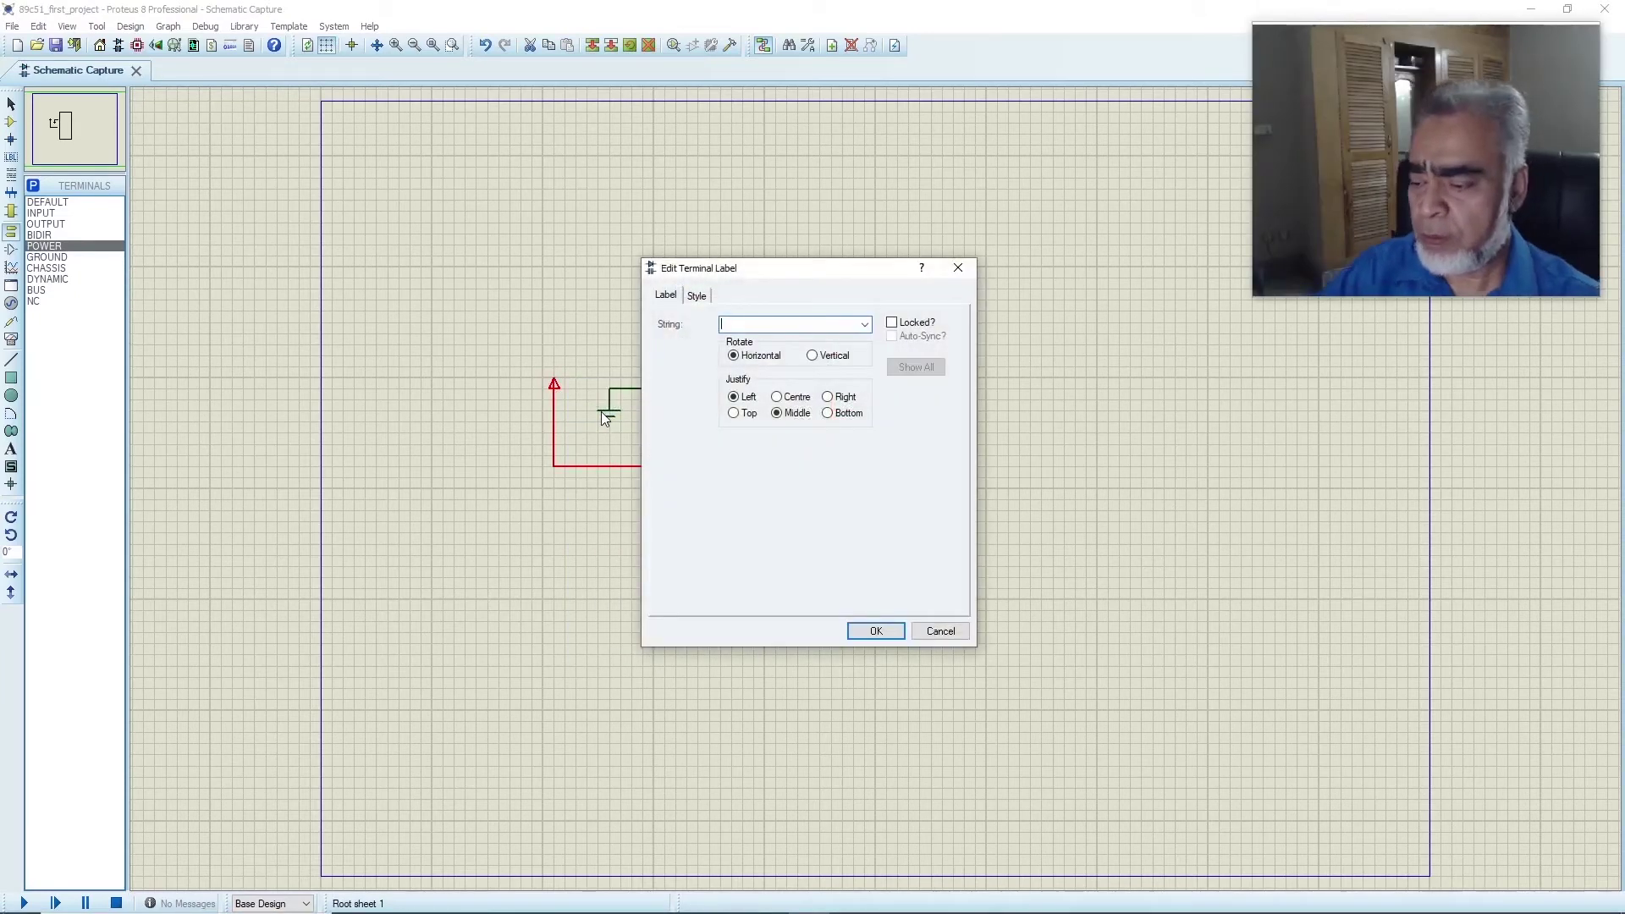
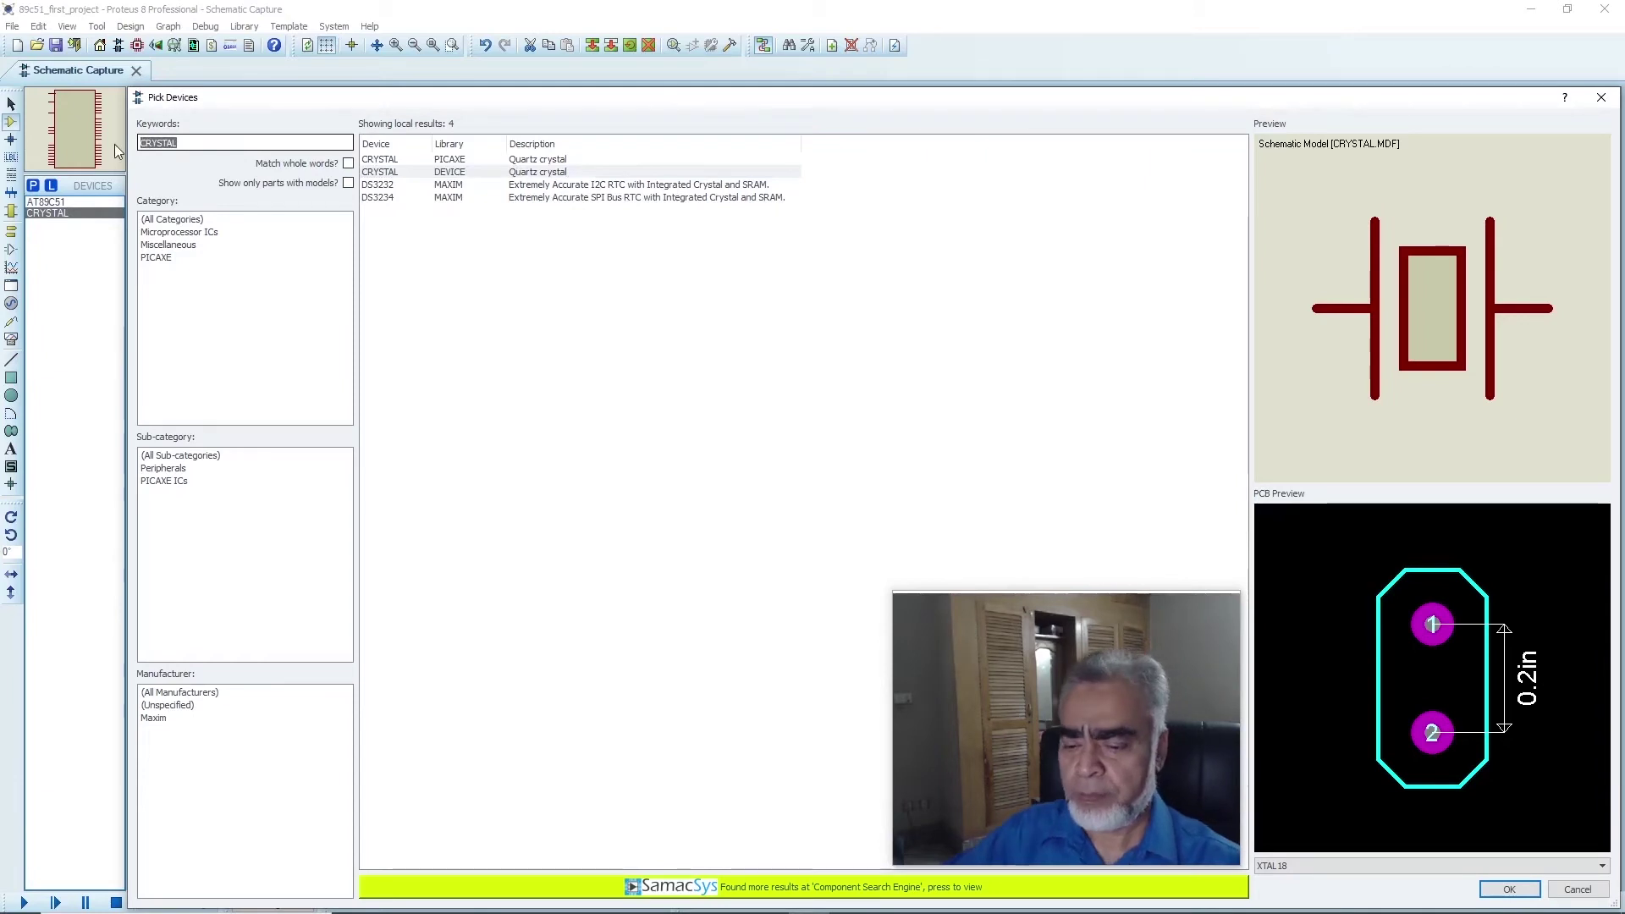
Search the device library for CAPAC, narrow to Nickel Barrier capacitors, and add the 22pF 50V PHYC0402NPO22P to the project's devices
type("CAPAC")
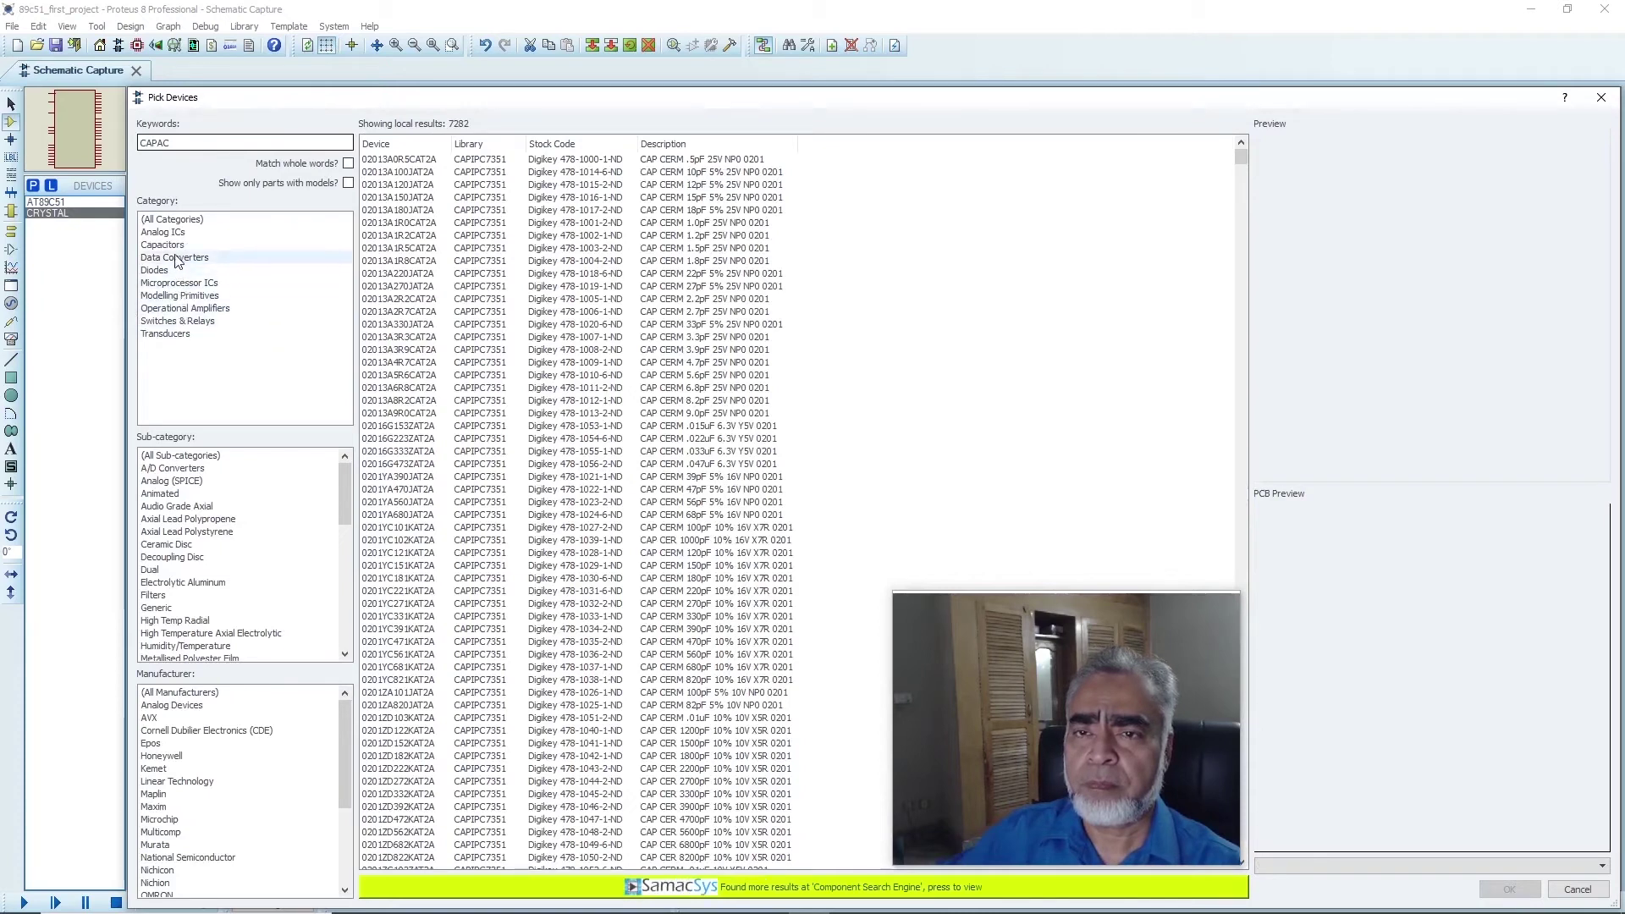
left_click(174, 247)
scroll(263, 626, "down", 10)
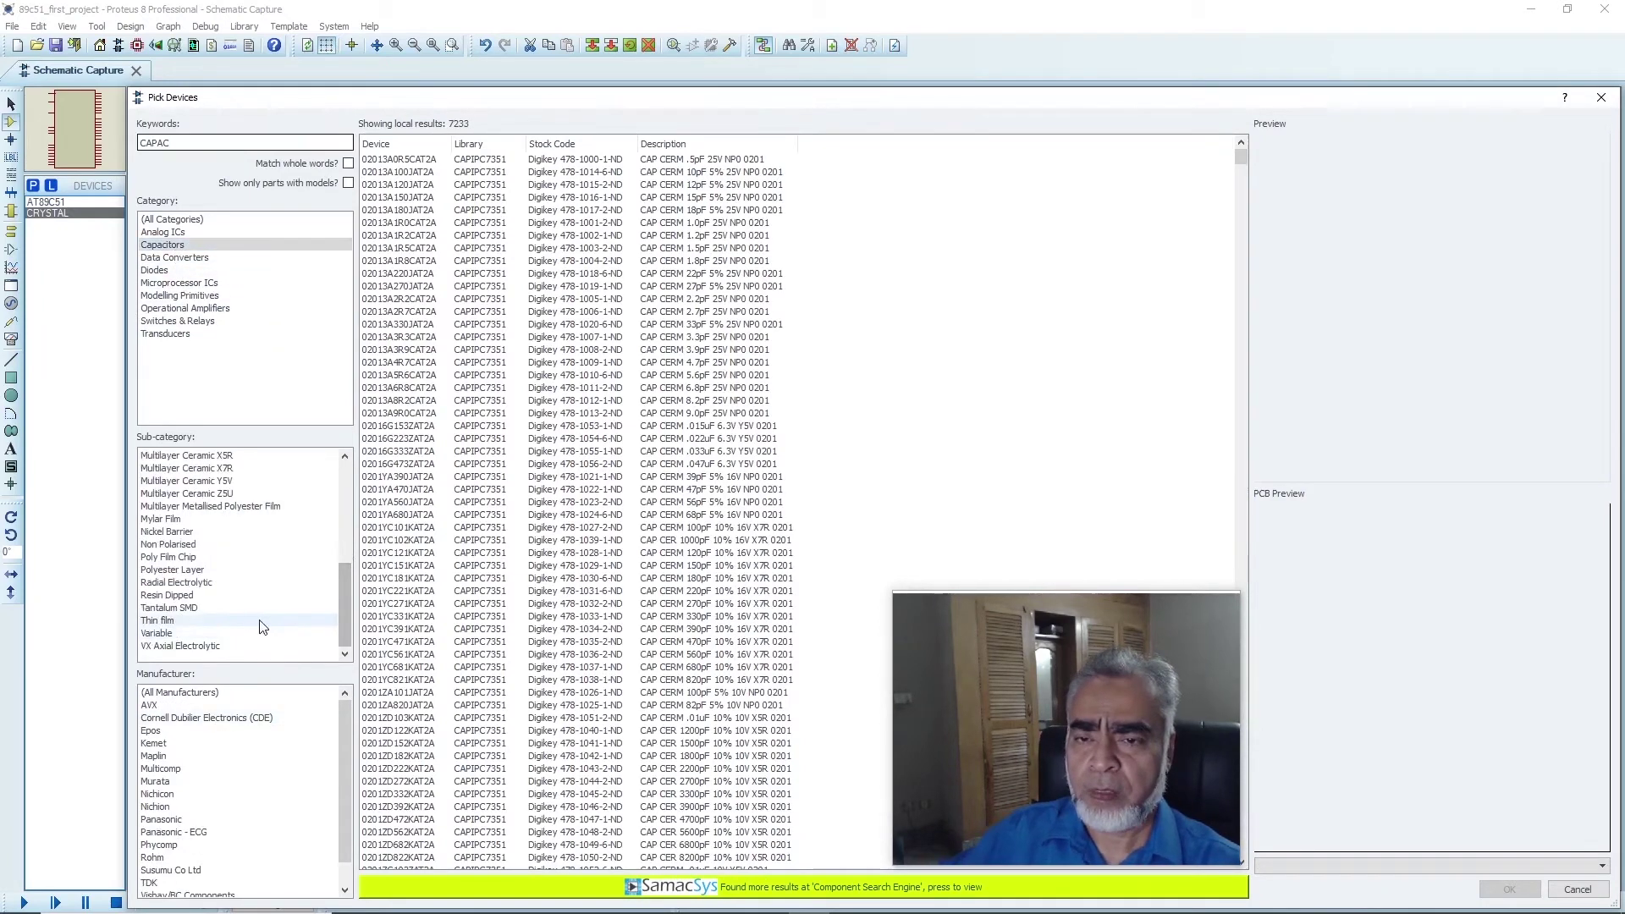
left_click(205, 547)
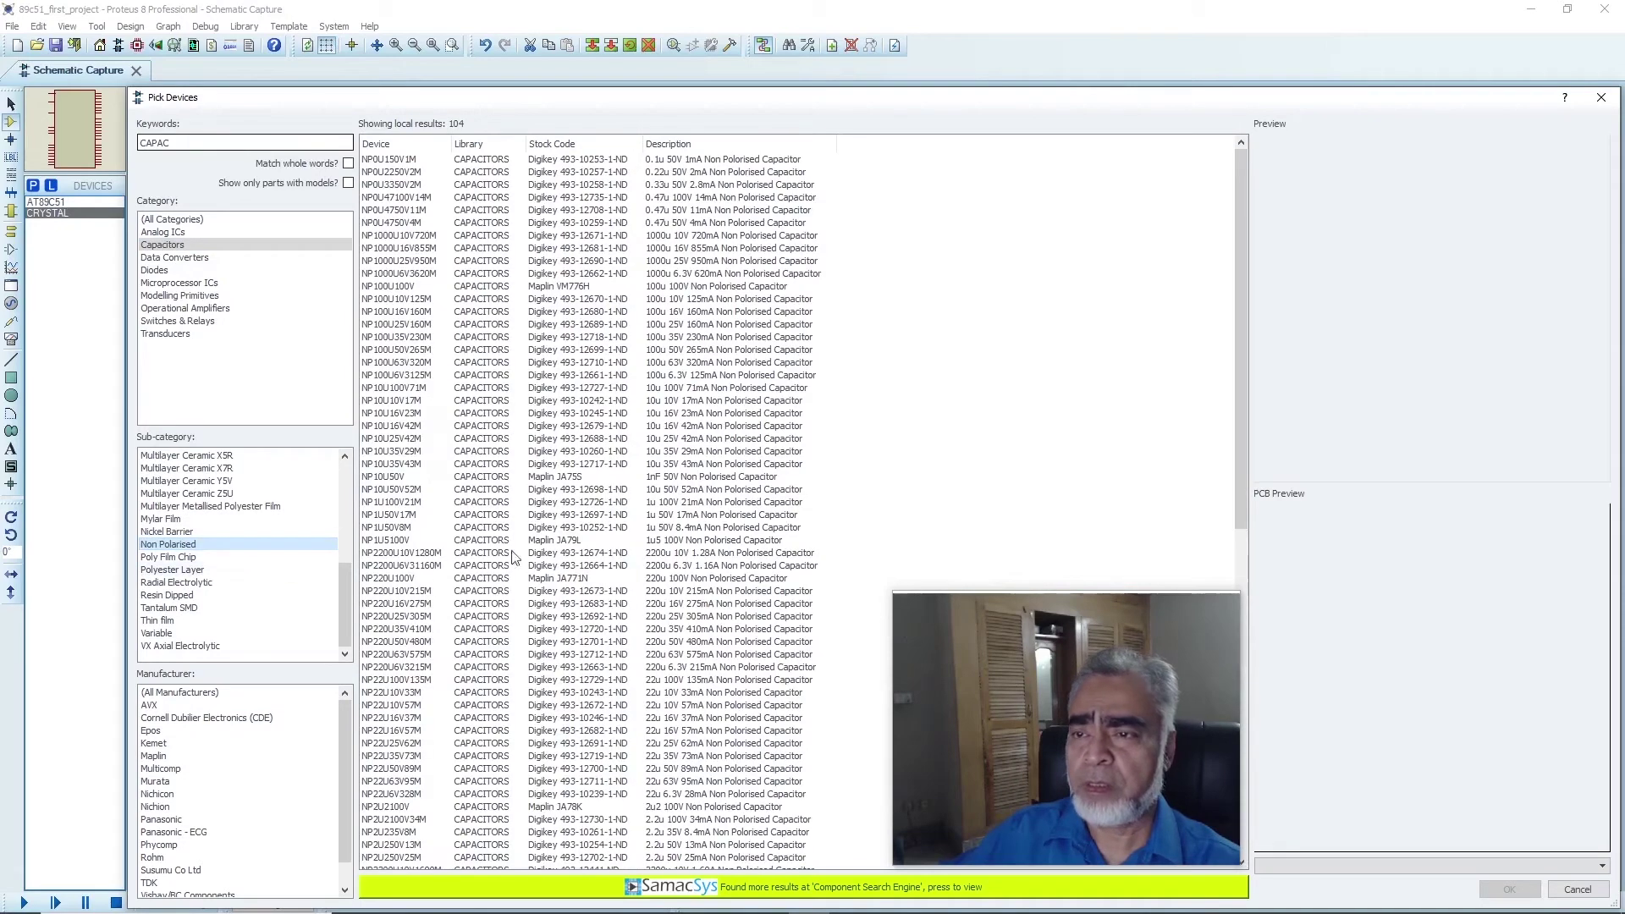
left_click_drag(1248, 352, 1248, 374)
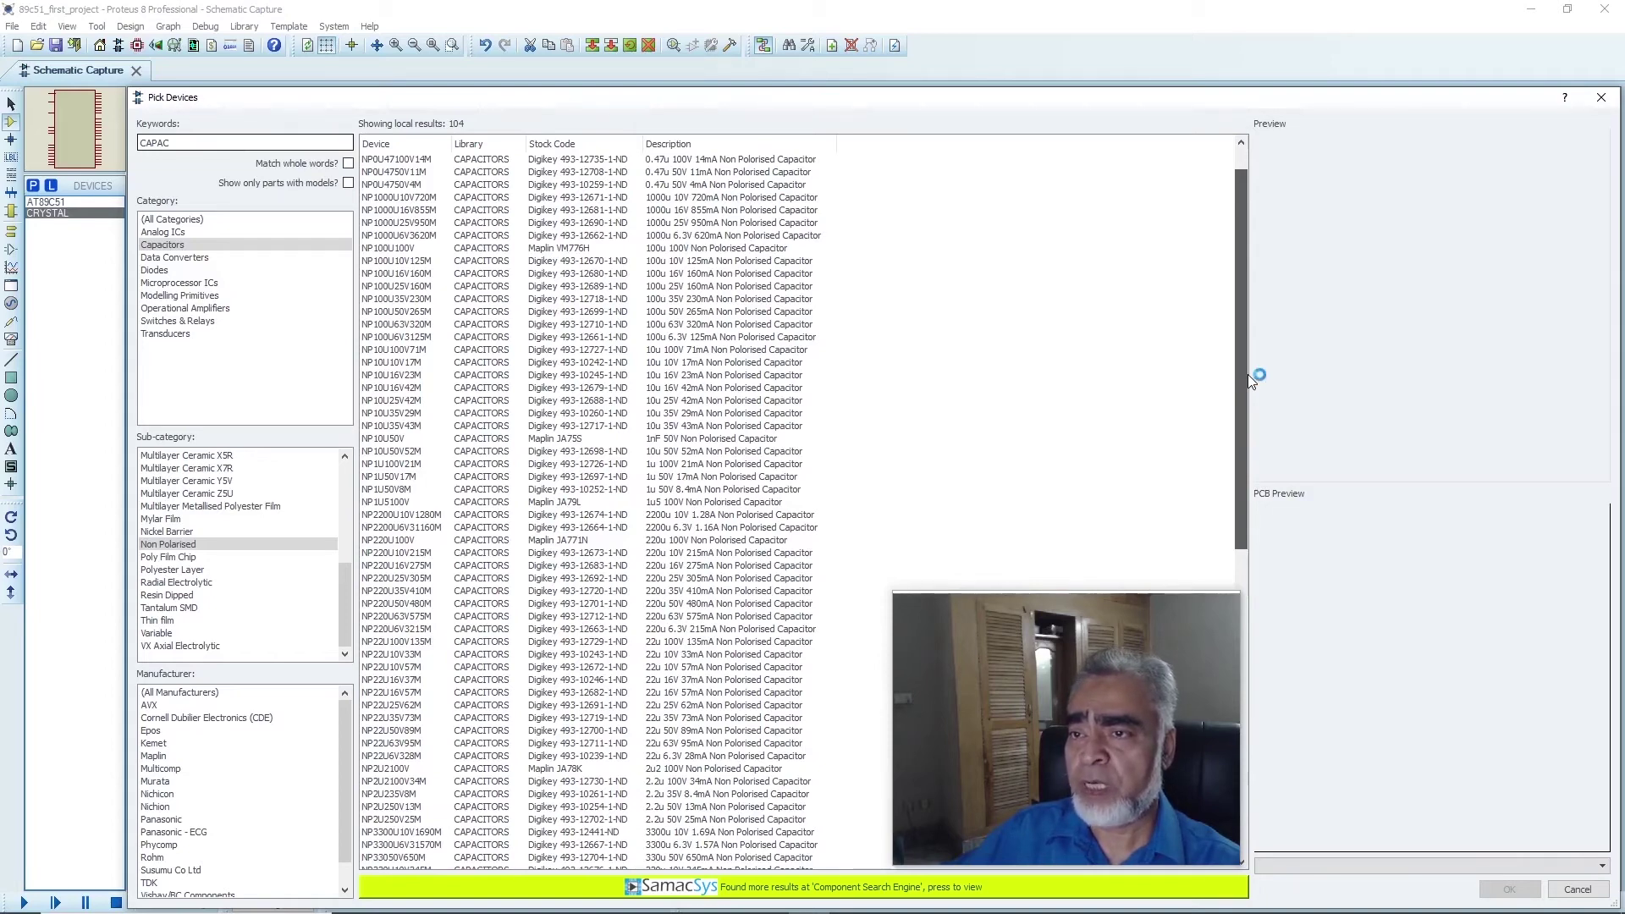
left_click(167, 532)
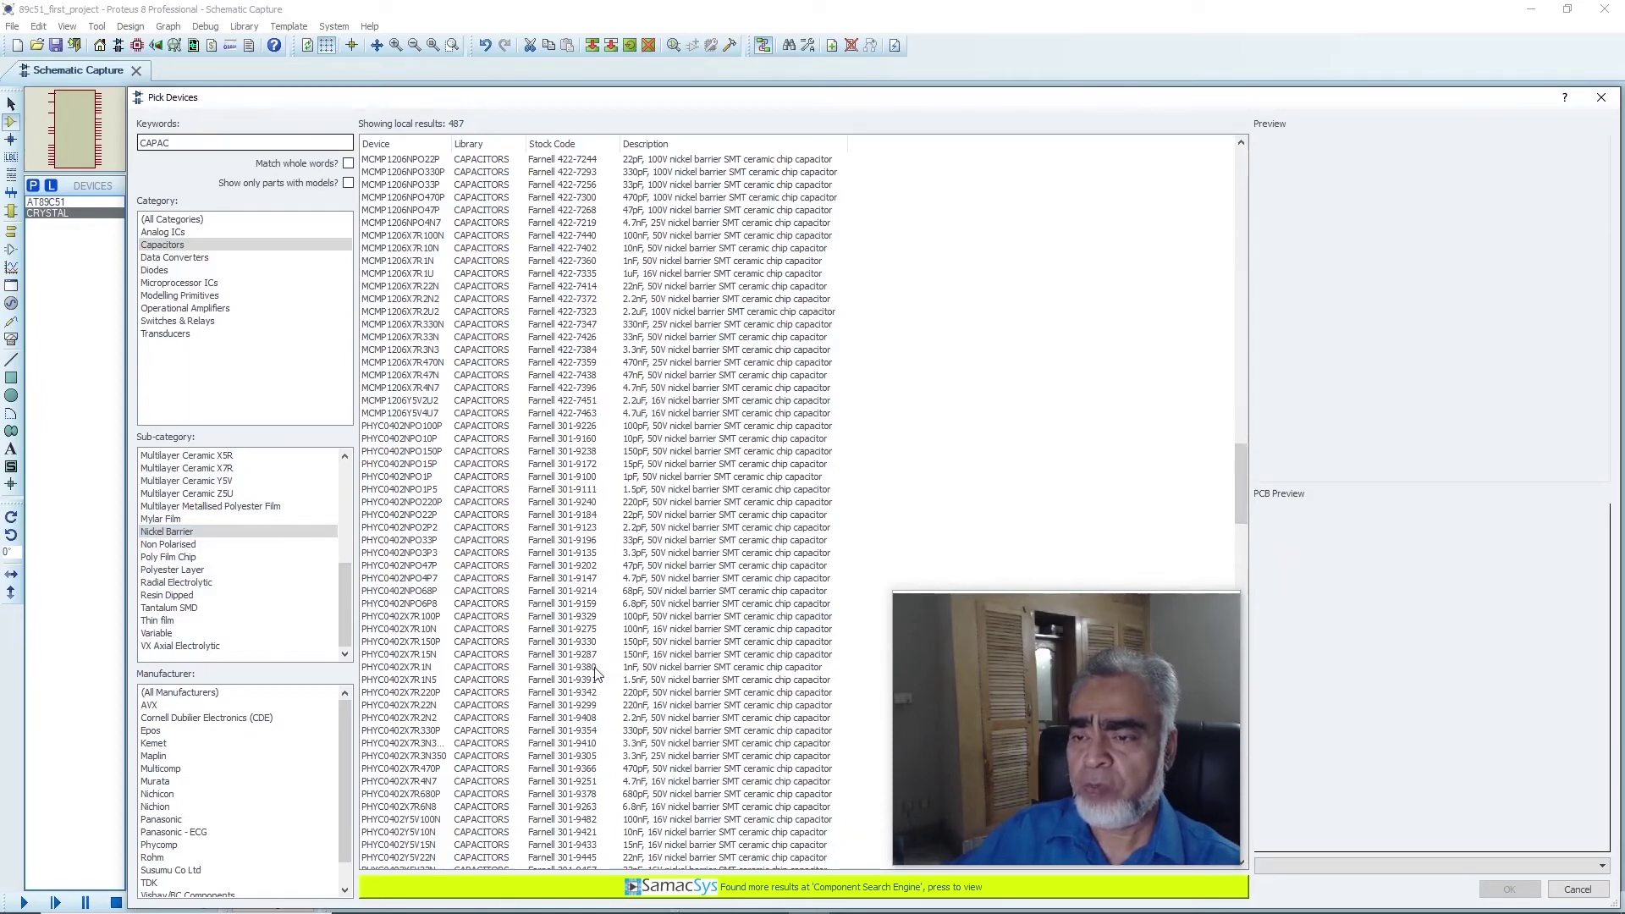
left_click(634, 518)
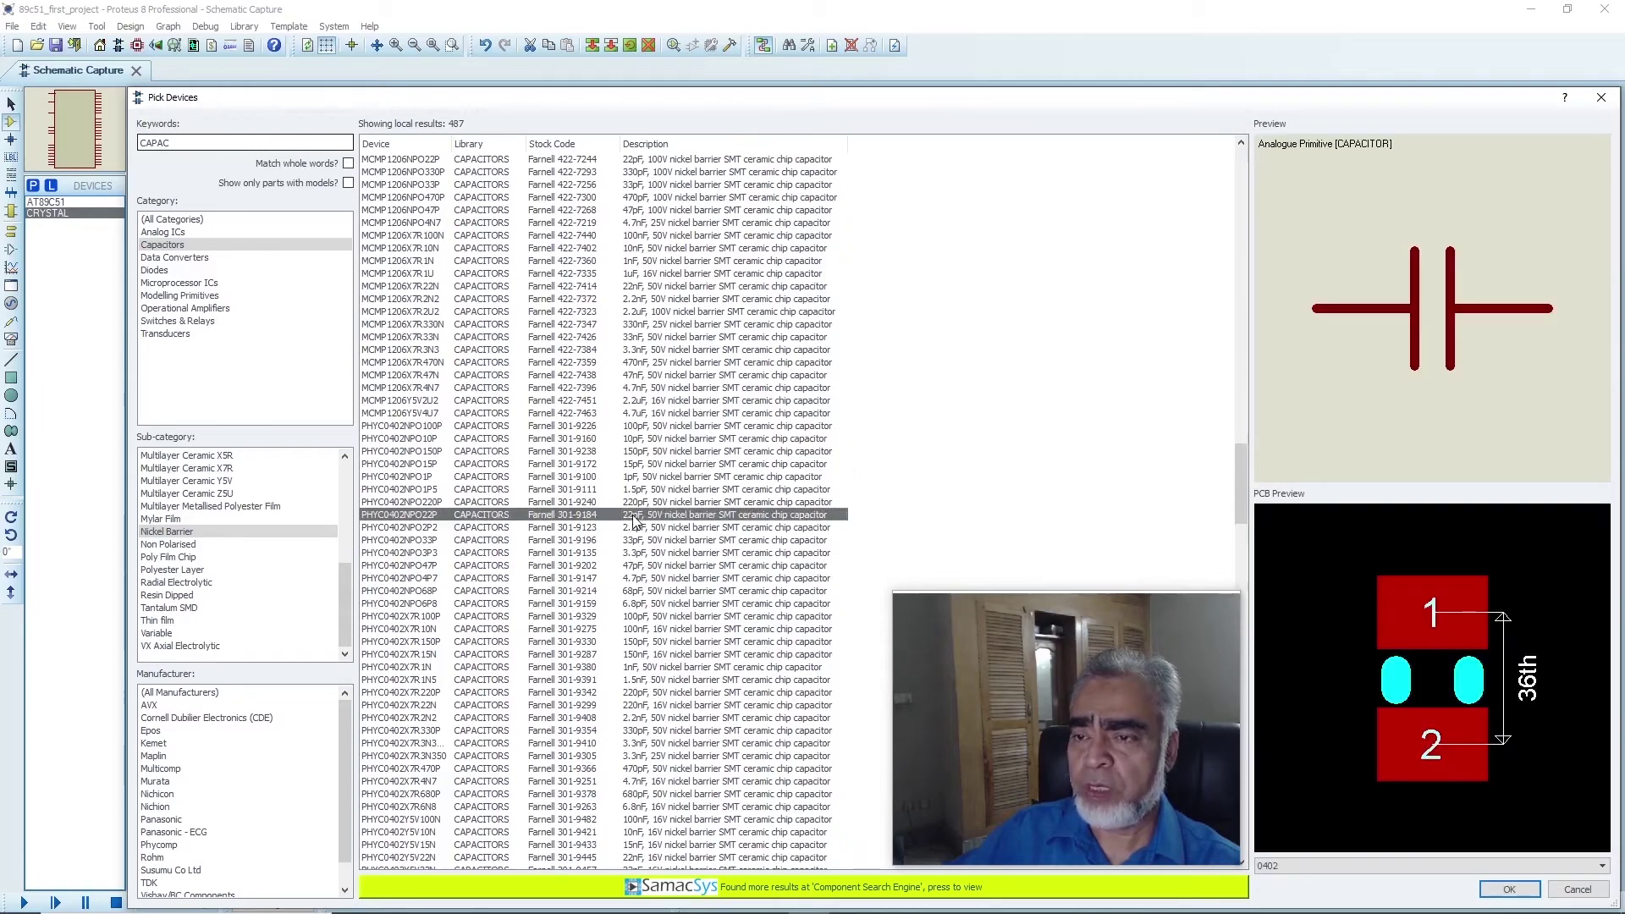
double_click(634, 518)
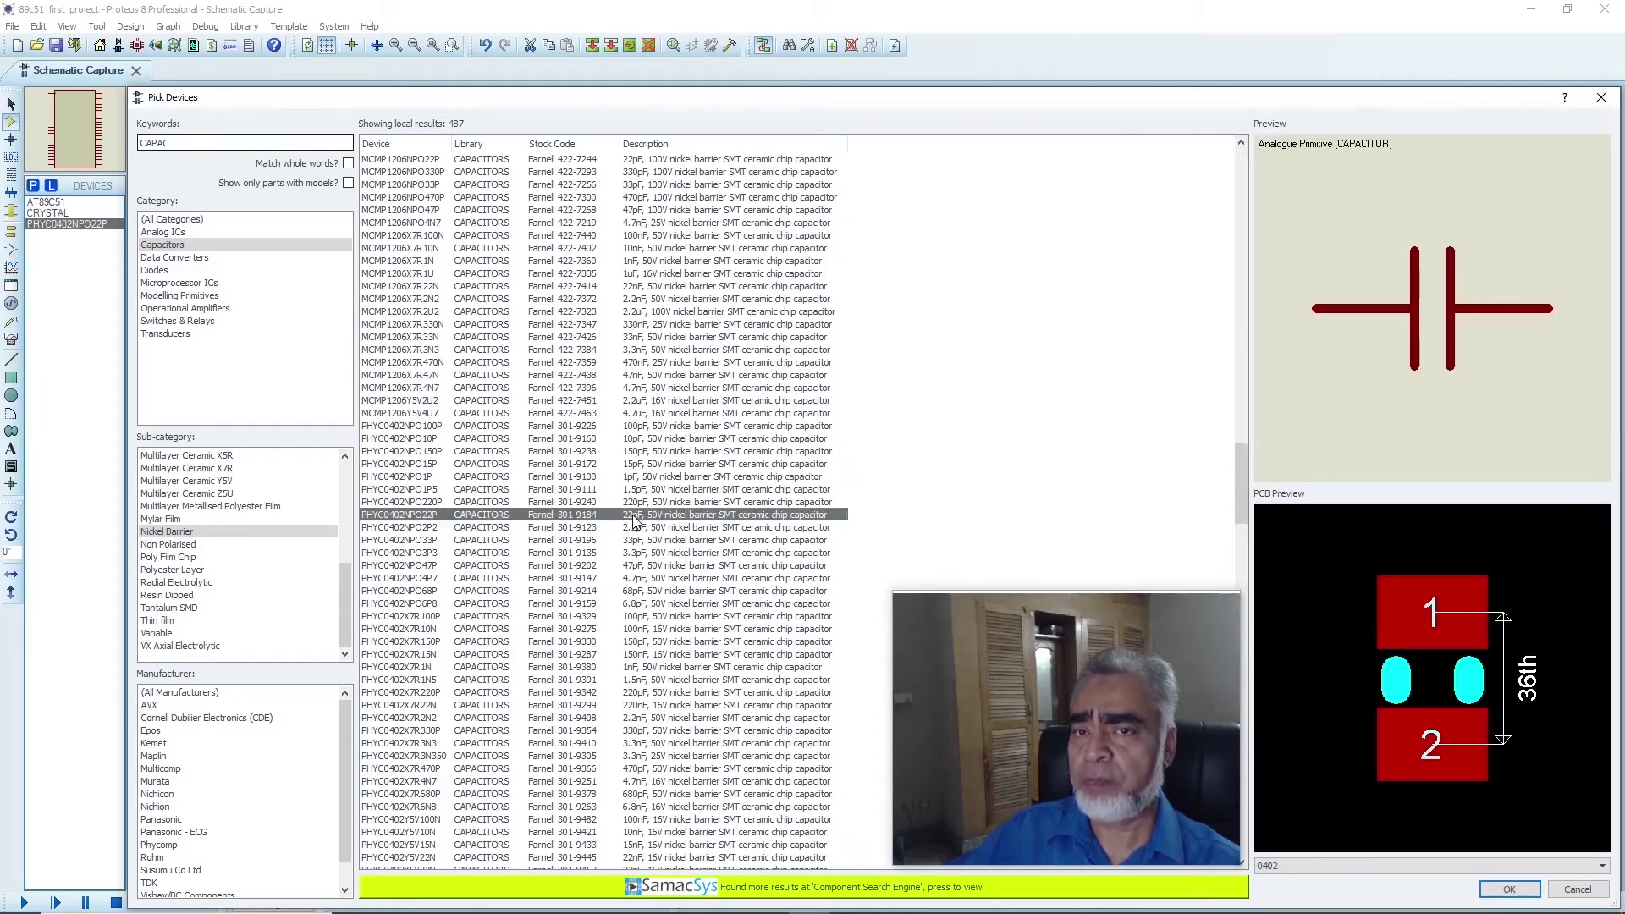
left_click(1509, 889)
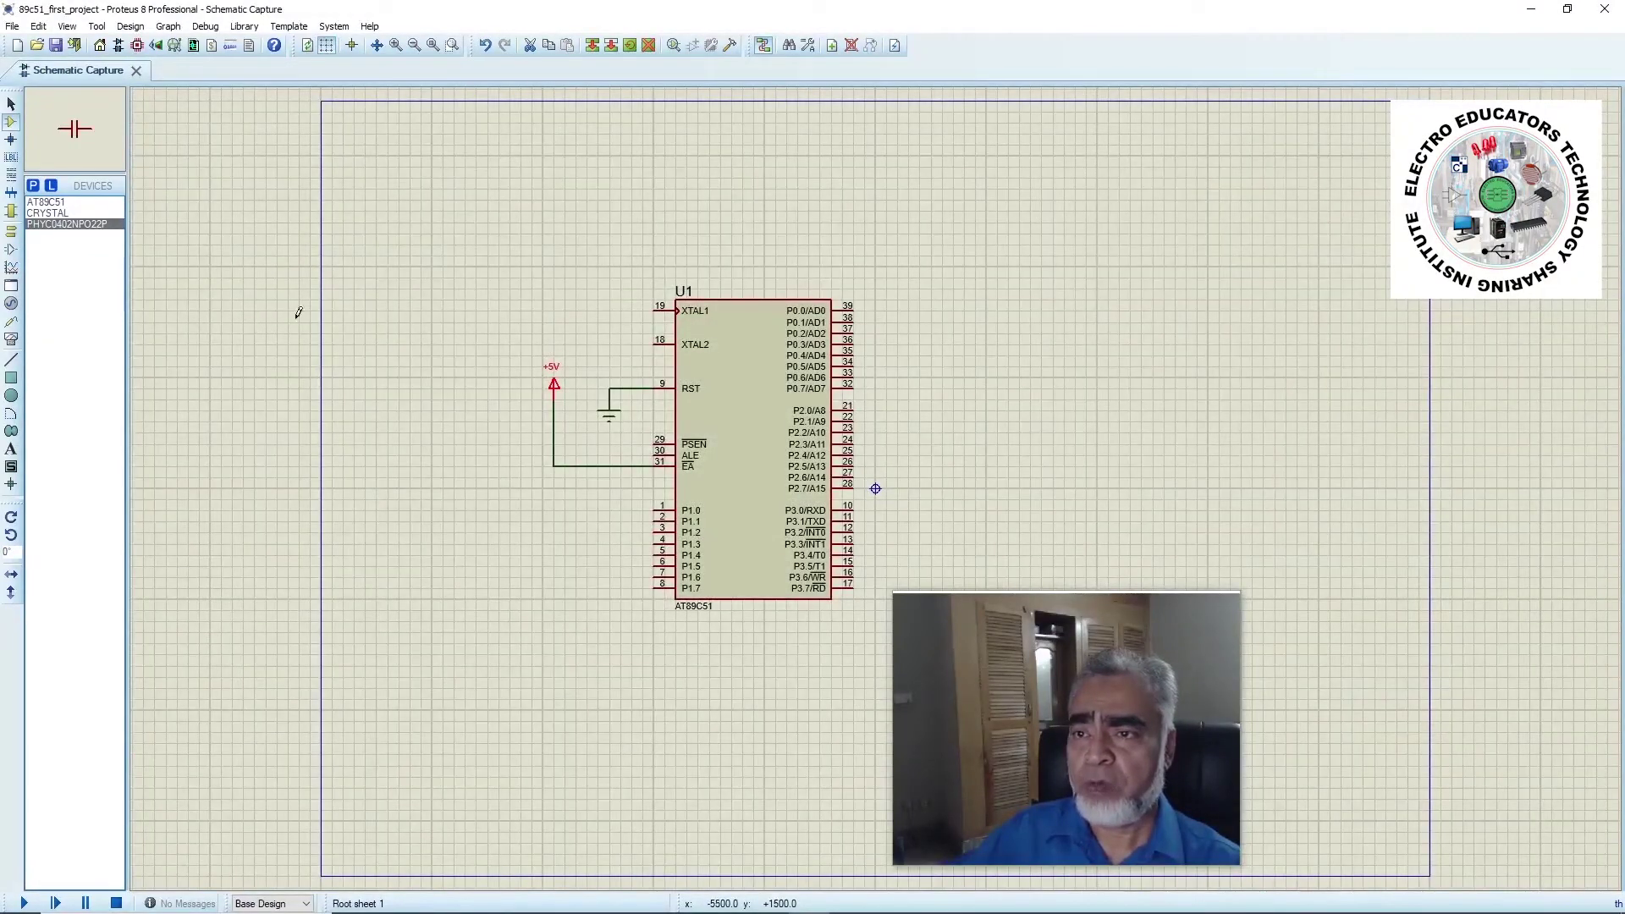
Place the CRYSTAL above and to the left of the AT89C51, wiring its pin 2 to XTAL1 and pin 1 to XTAL2
left_click(62, 212)
left_click(551, 292)
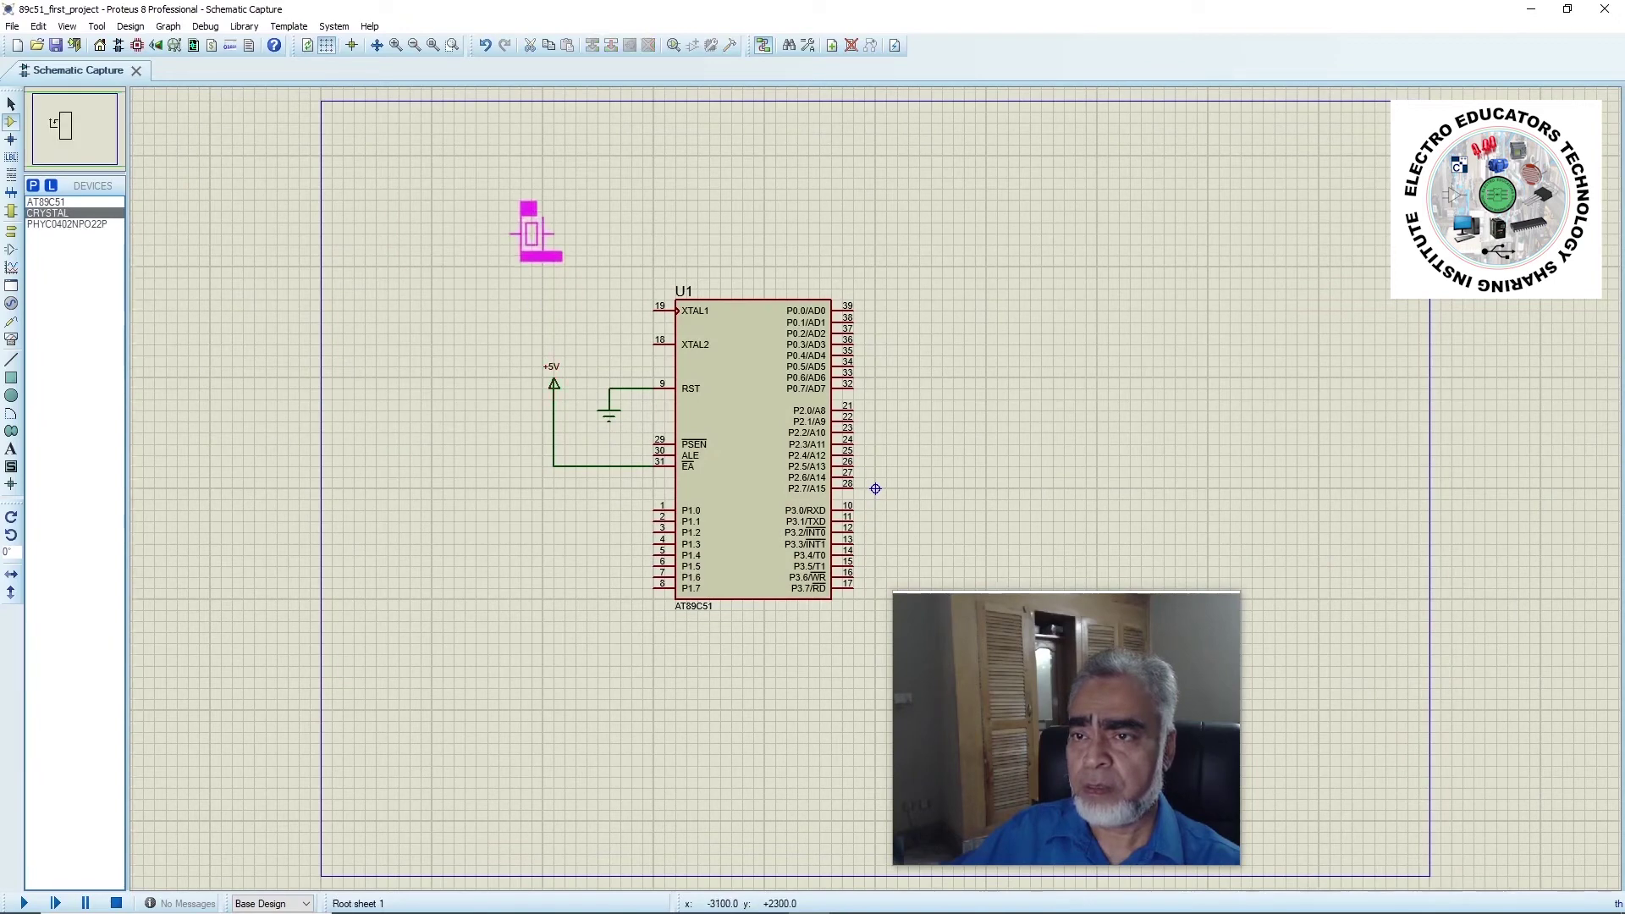
left_click(532, 234)
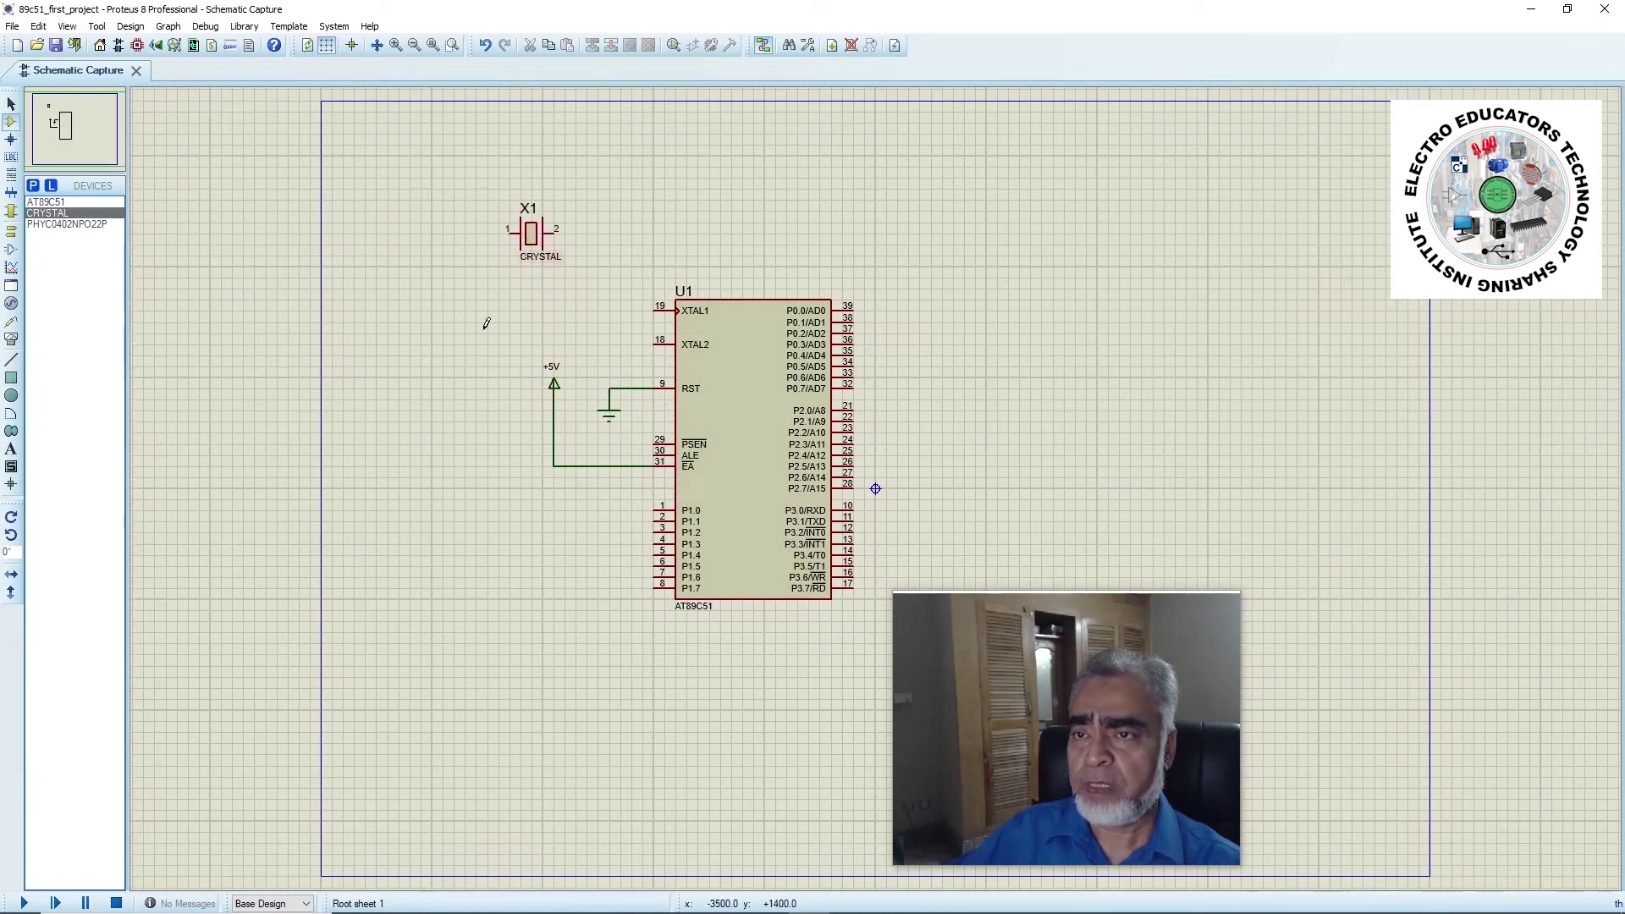
left_click(559, 234)
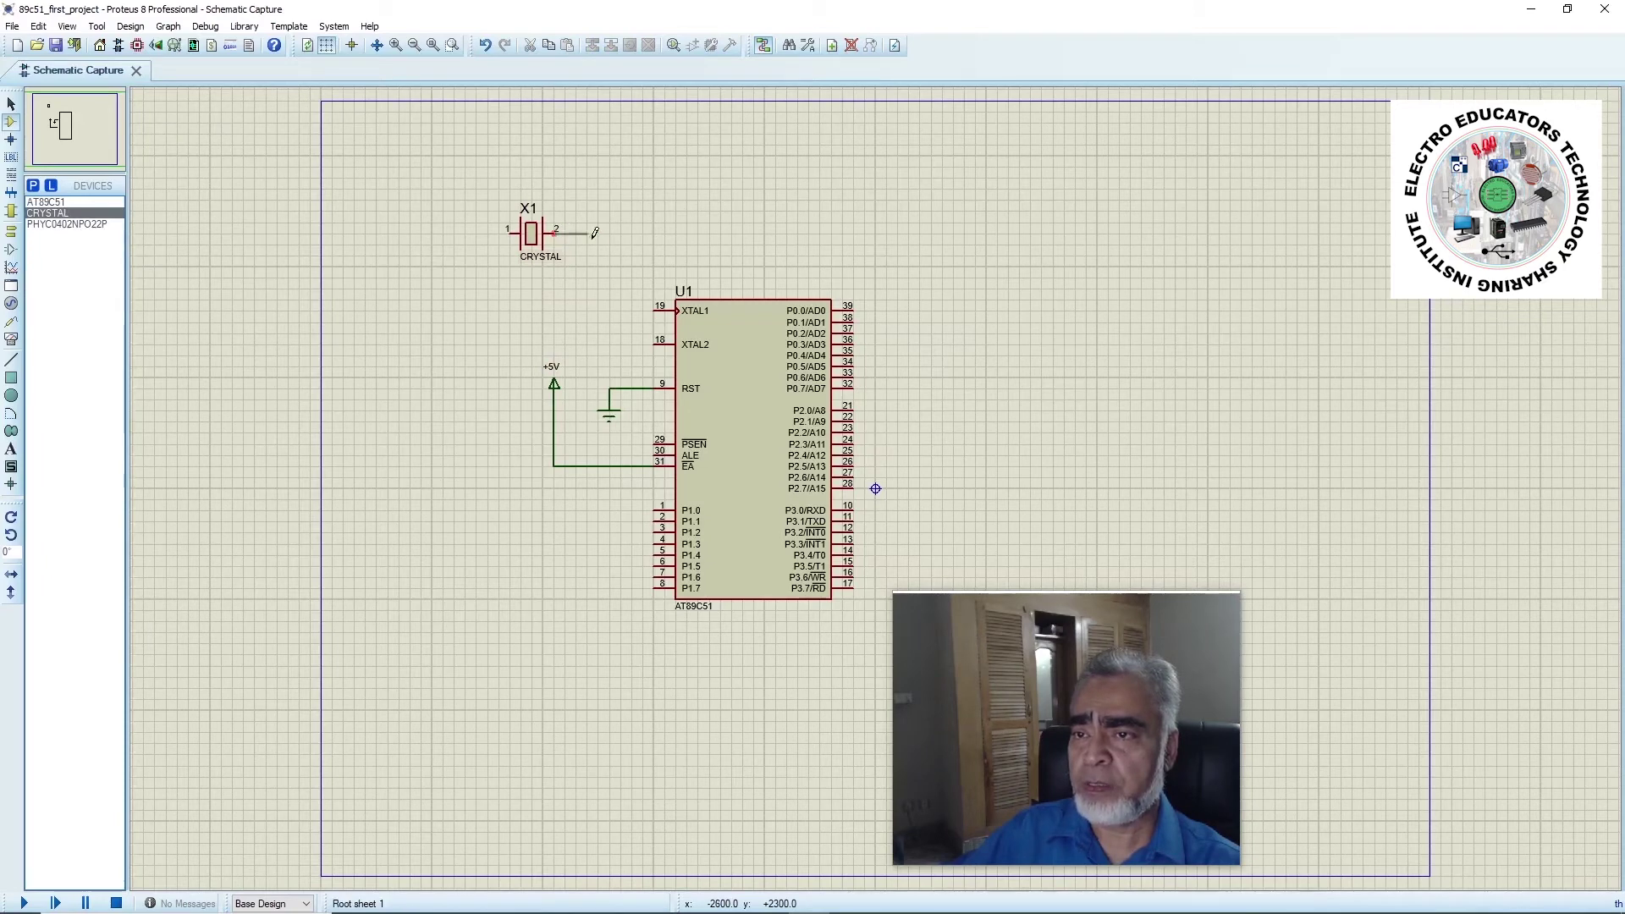
left_click(657, 310)
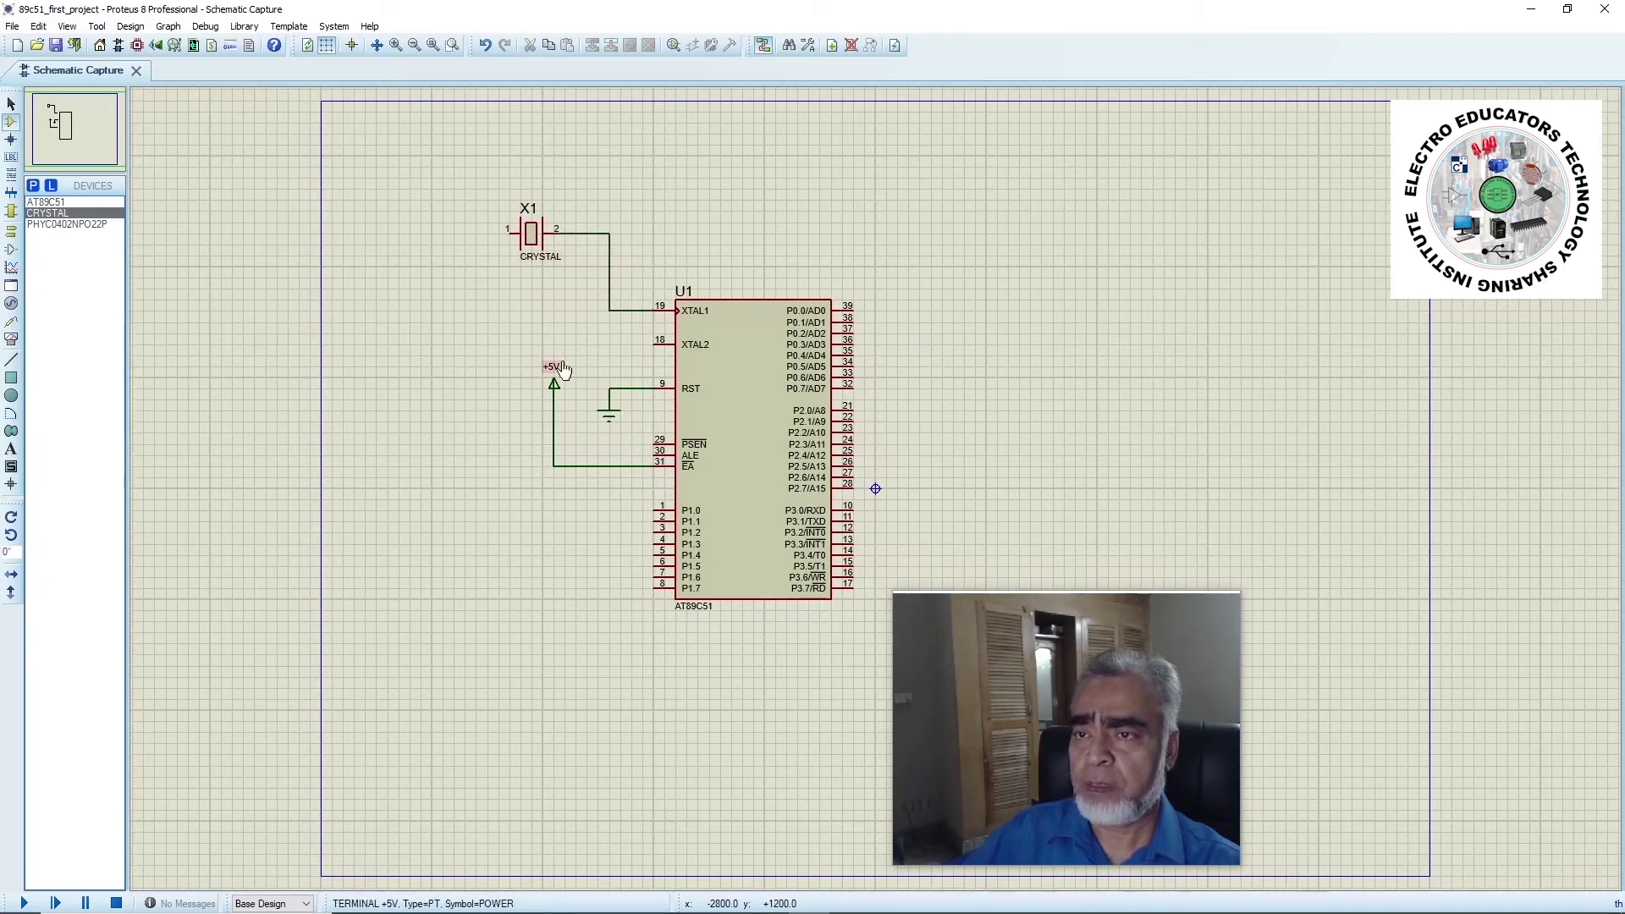
left_click(511, 230)
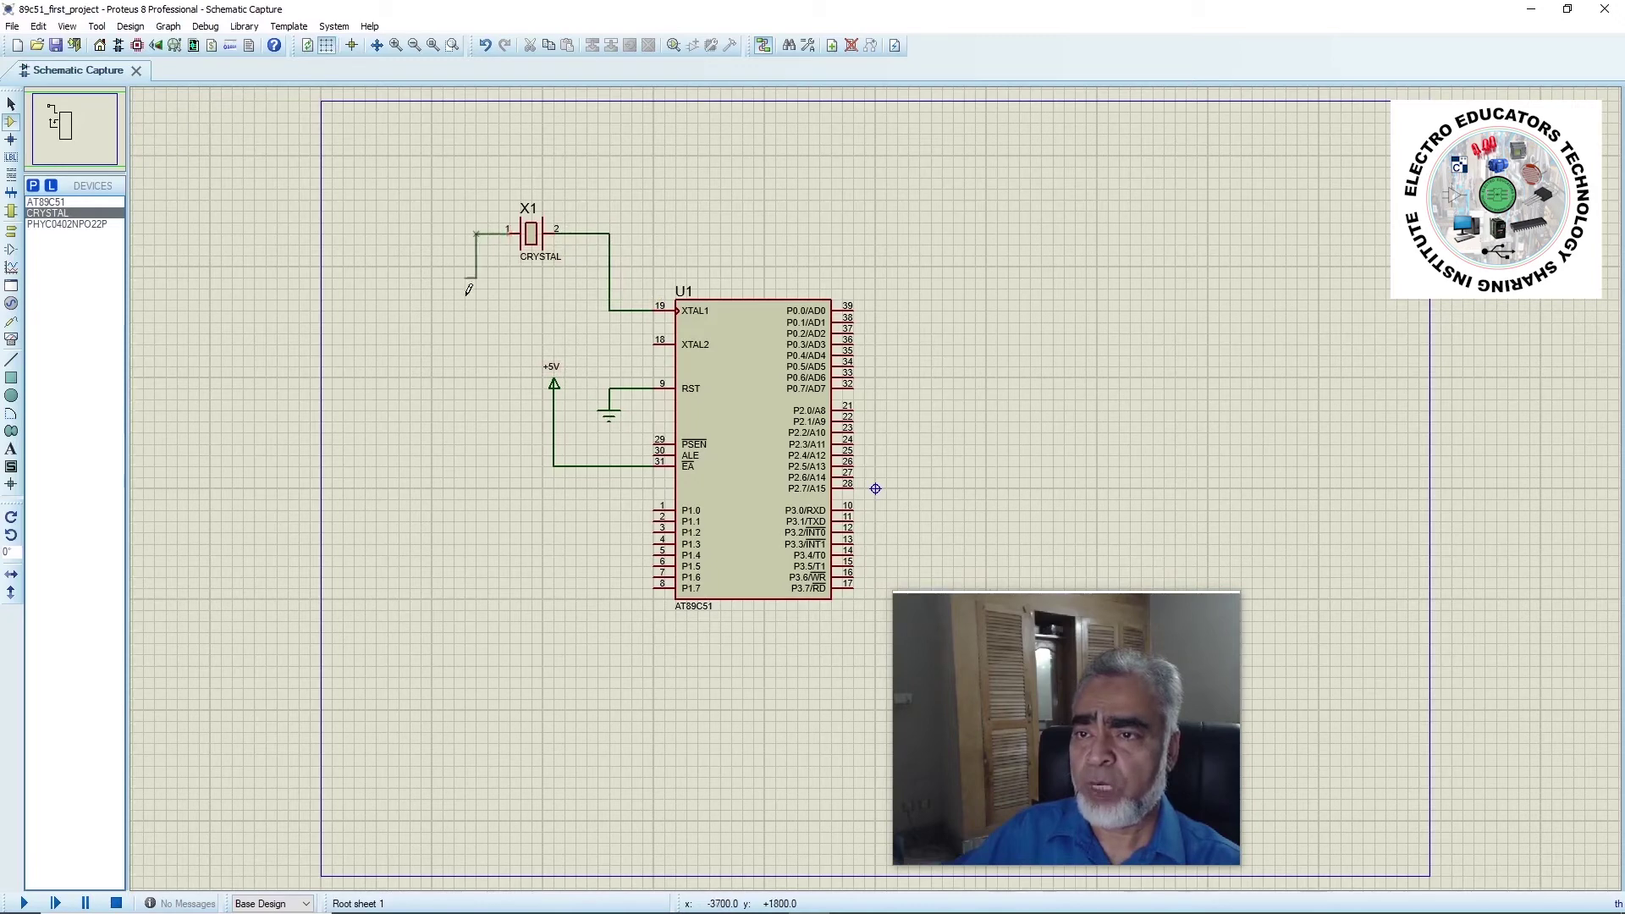
left_click(654, 343)
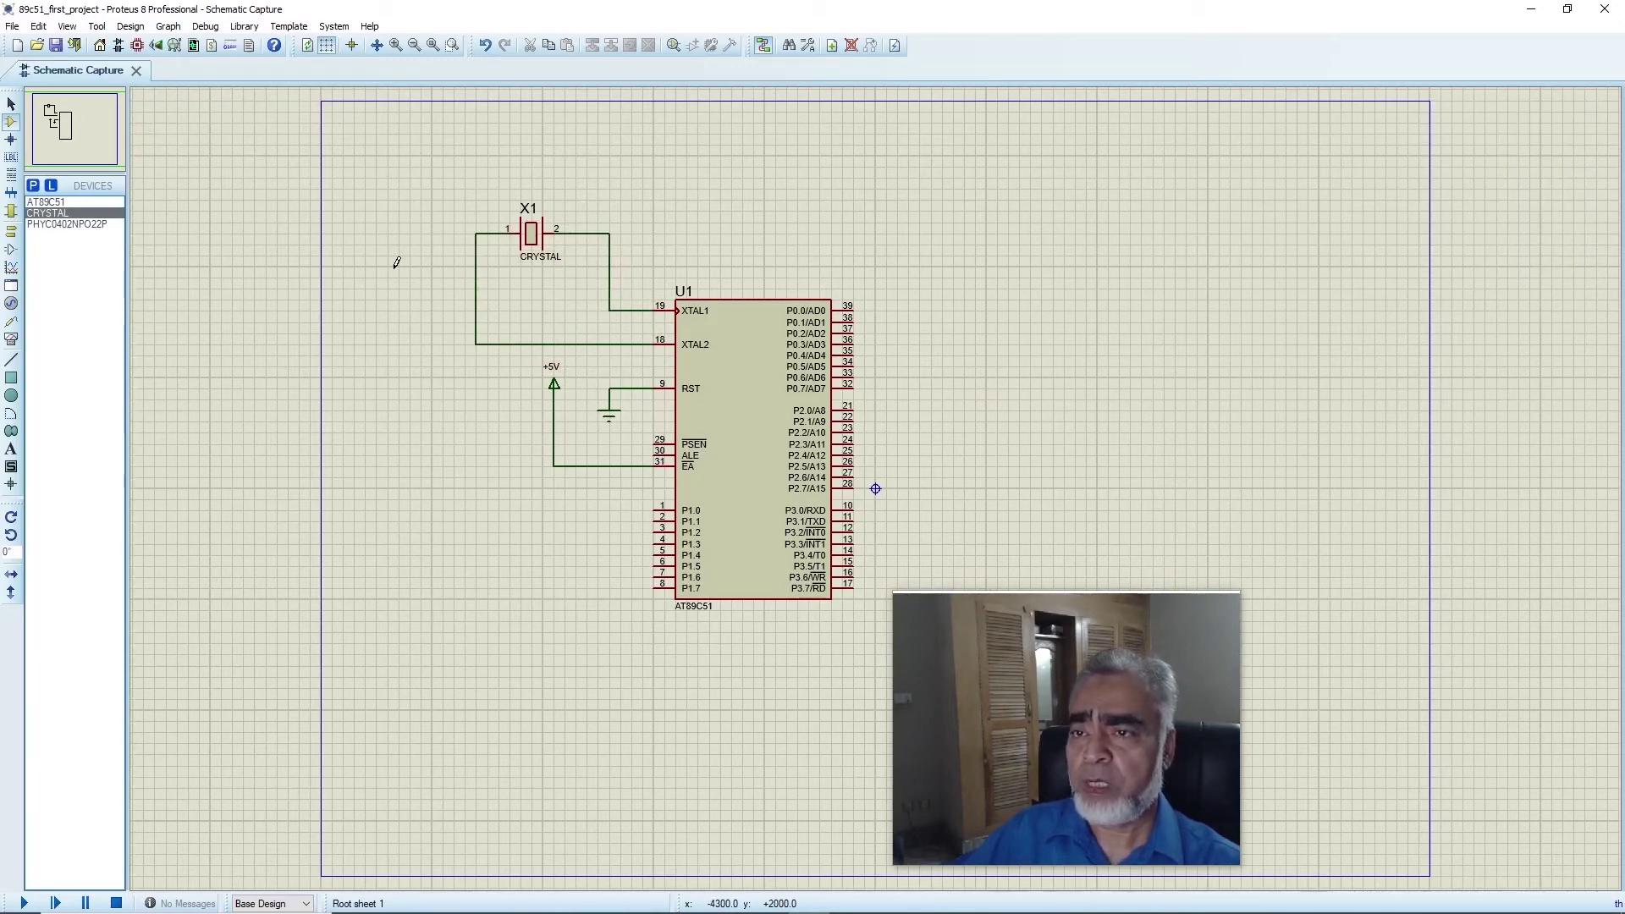
Place a PHYC0402NPO22P capacitor on each side of the crystal and wire each one to the corner of the nearest crystal wire
left_click(77, 227)
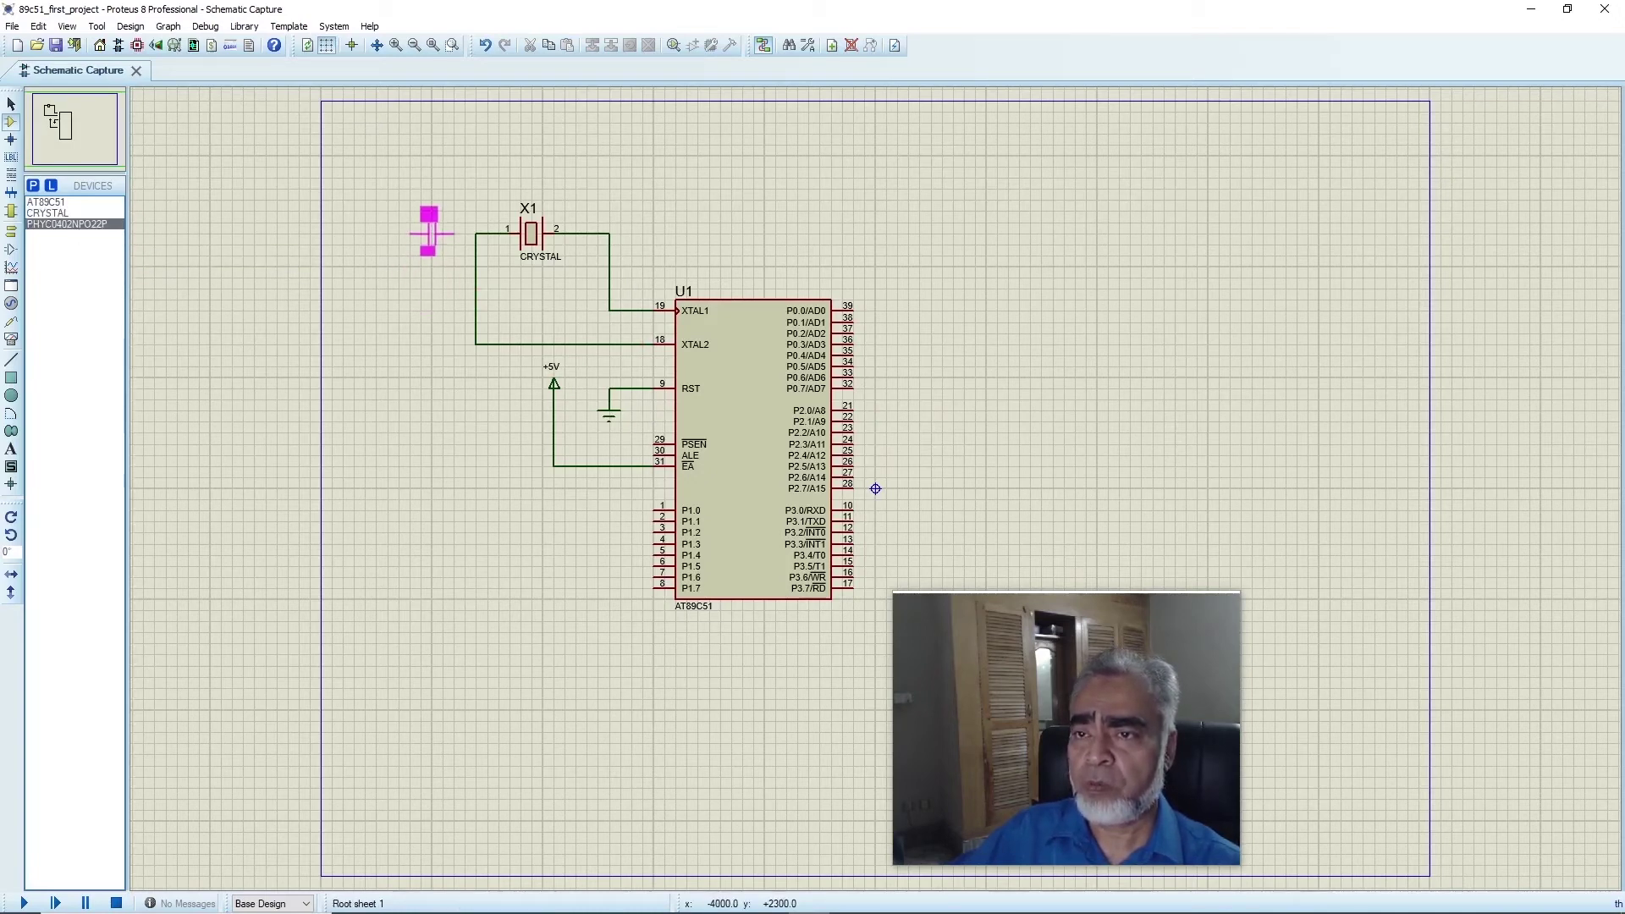
left_click(420, 234)
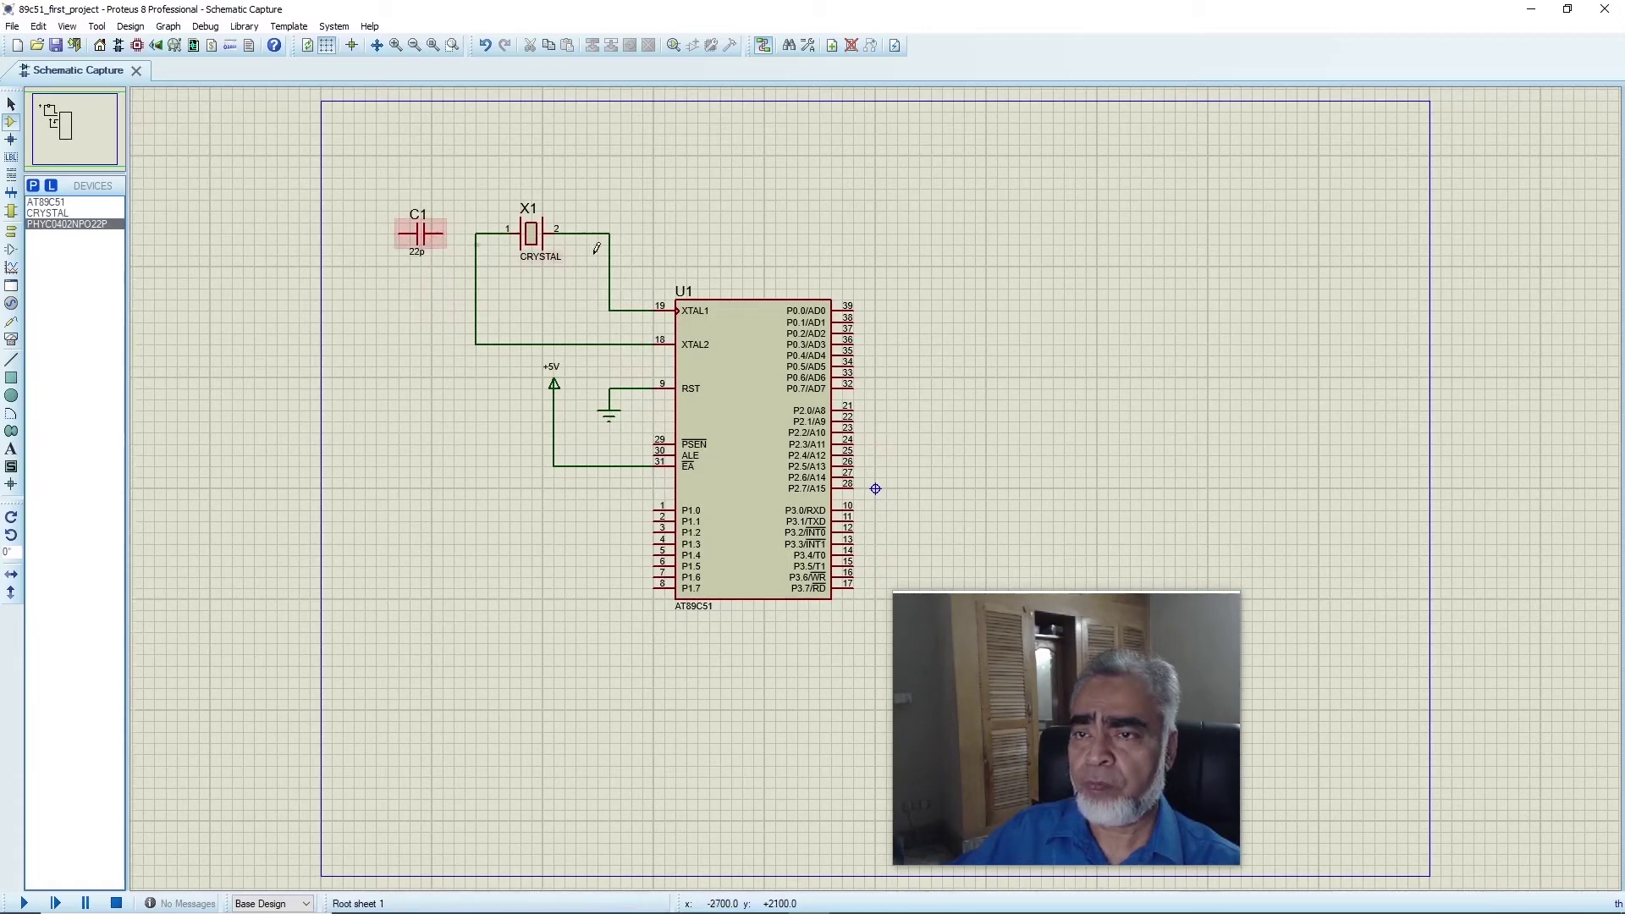
left_click(660, 230)
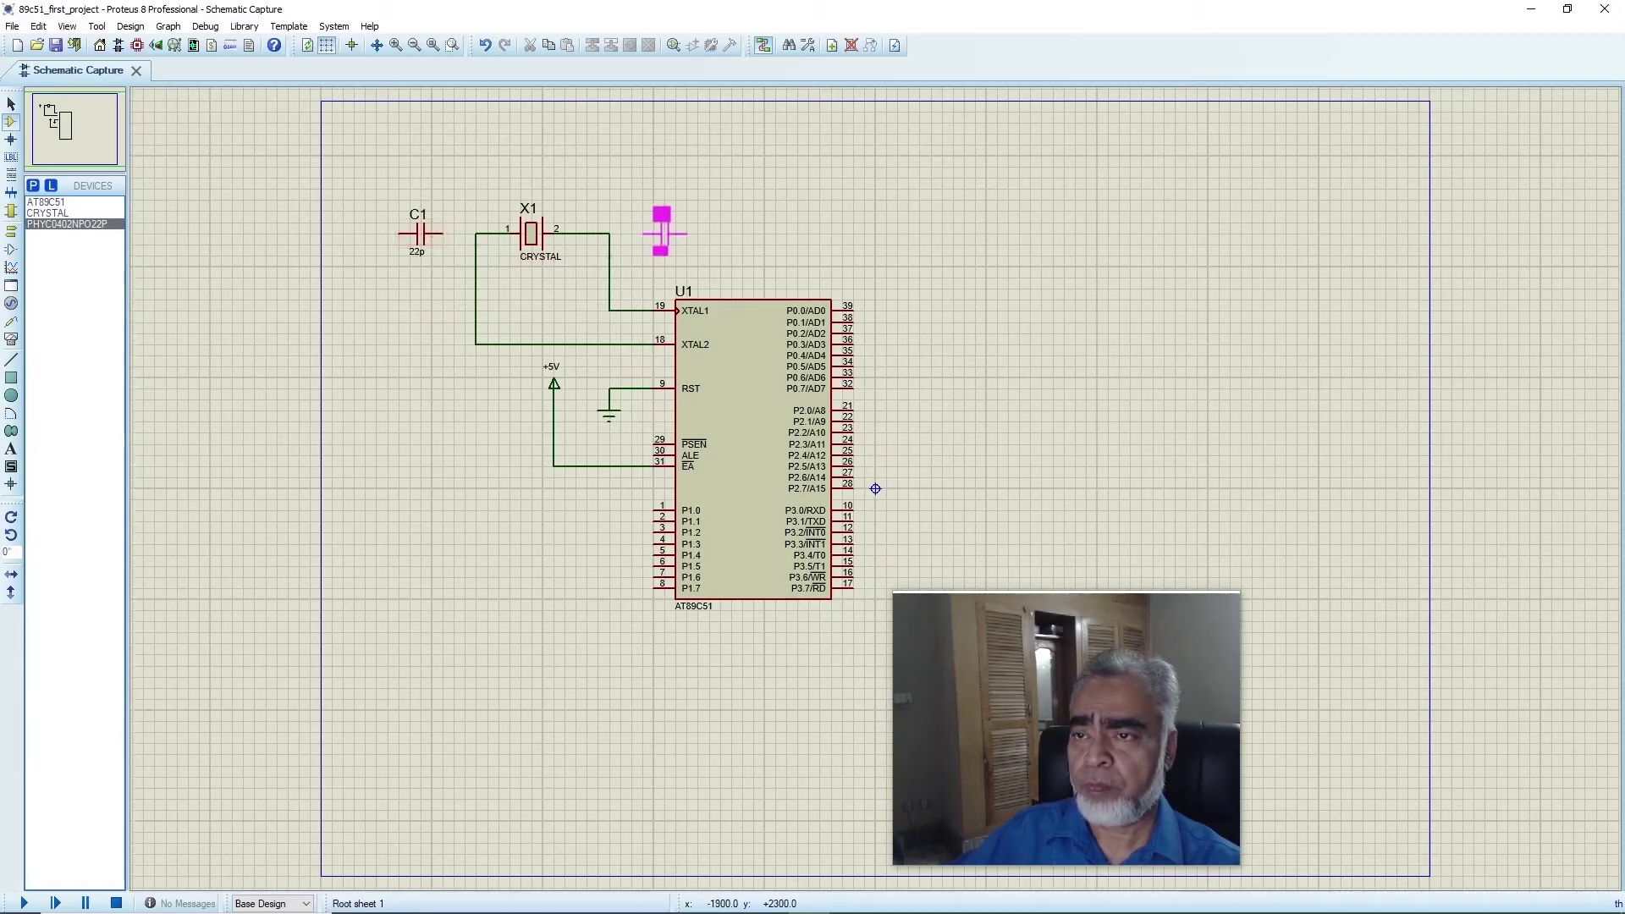
left_click(664, 234)
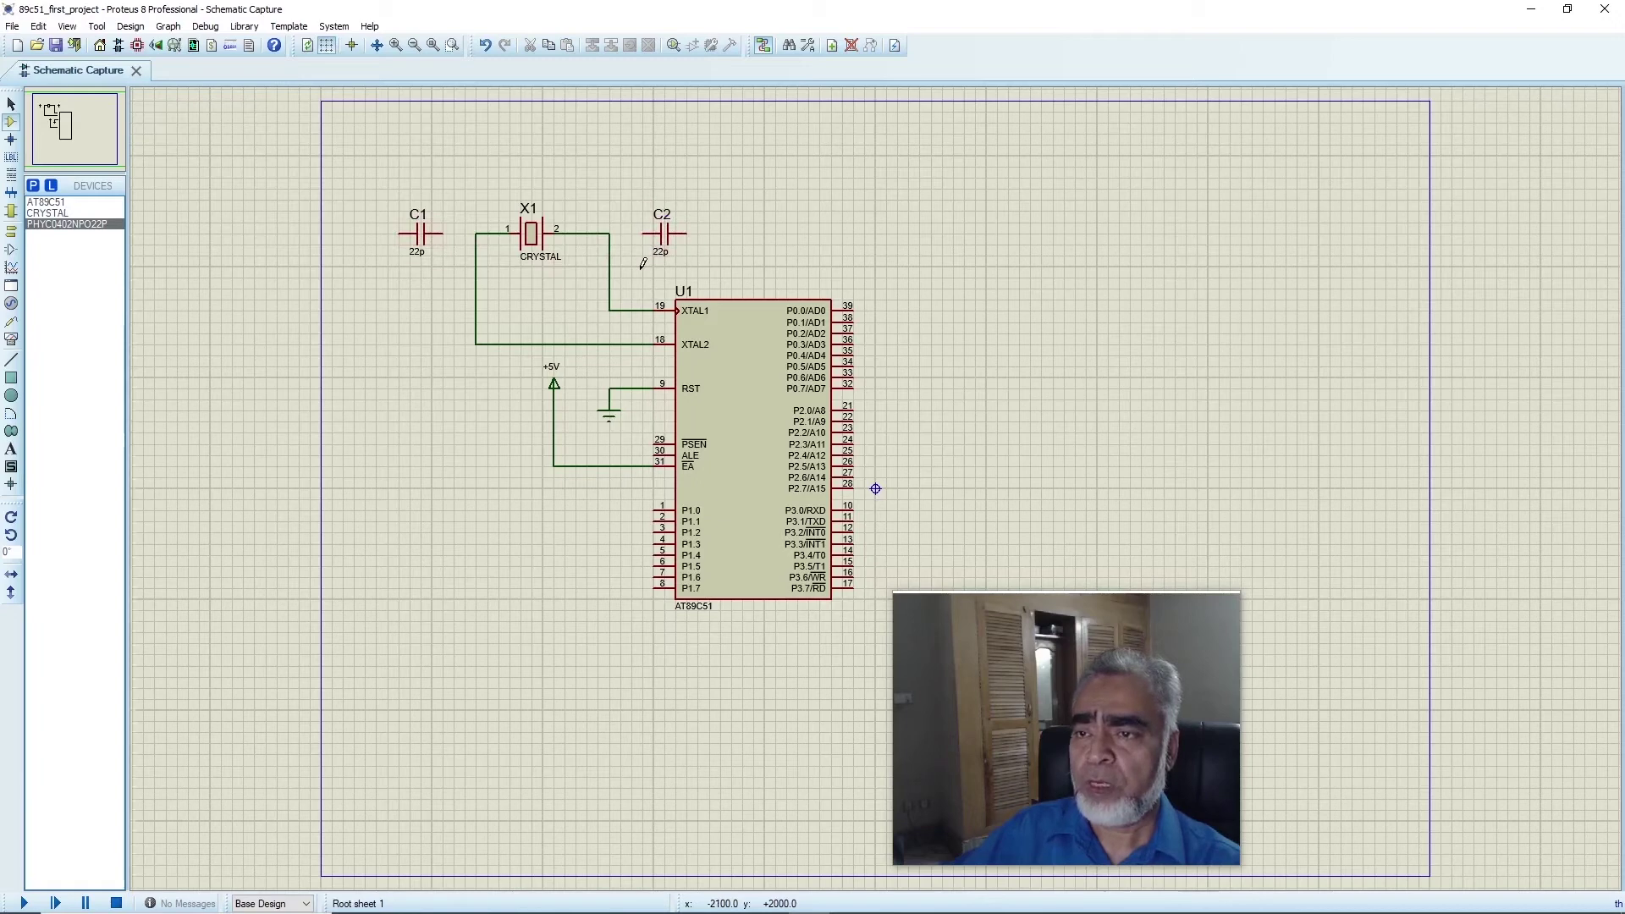
left_click(644, 234)
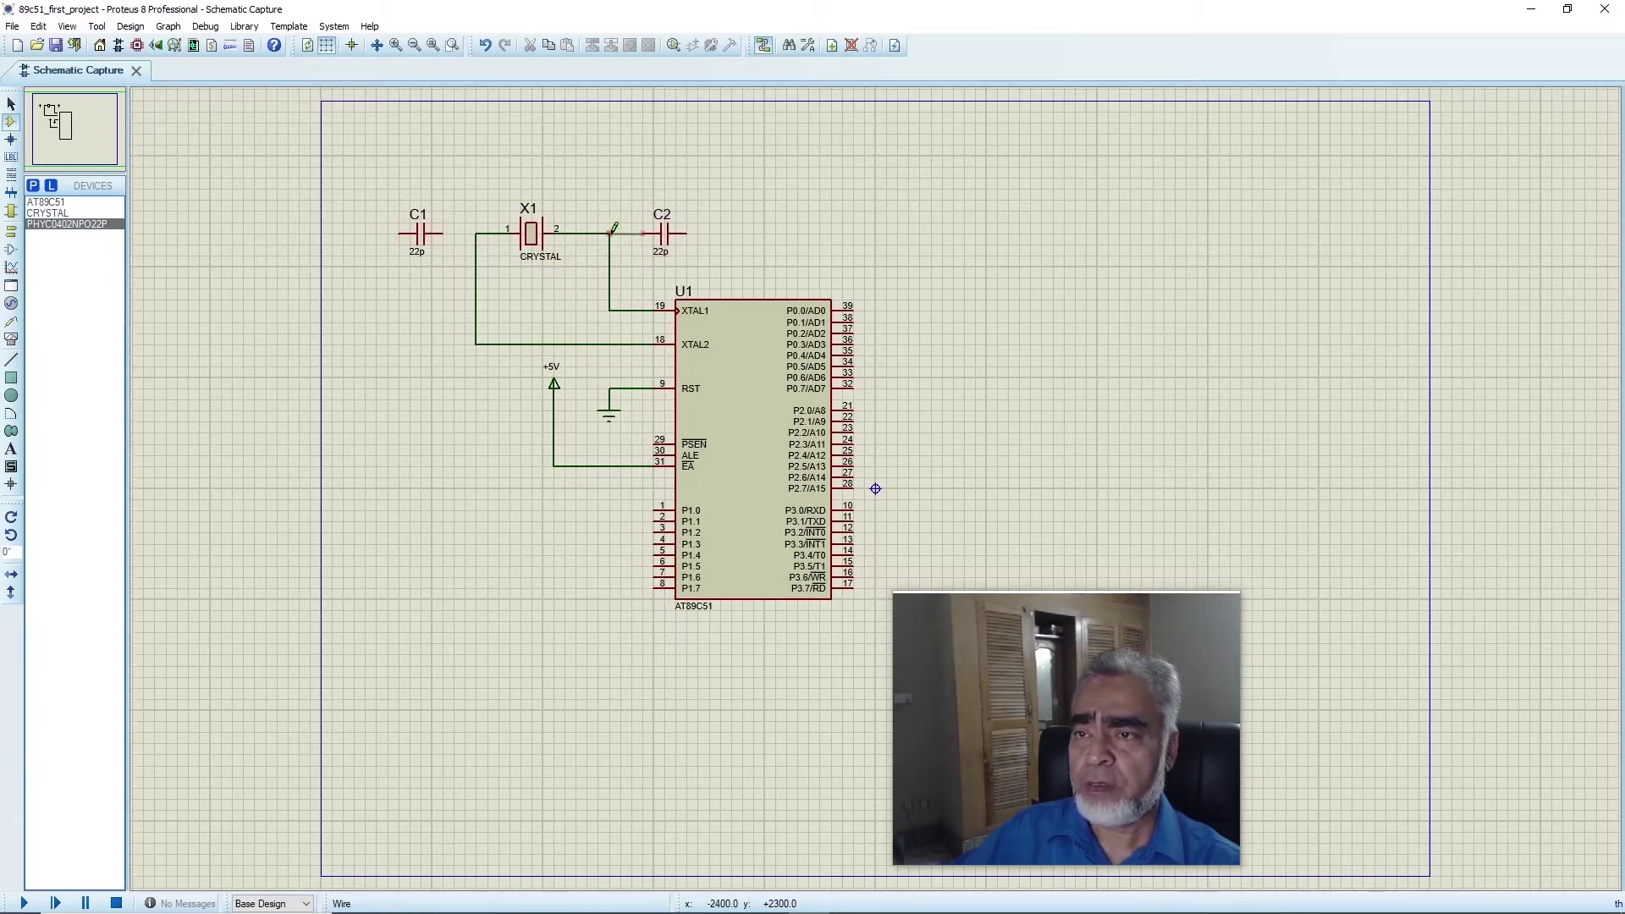
left_click(609, 233)
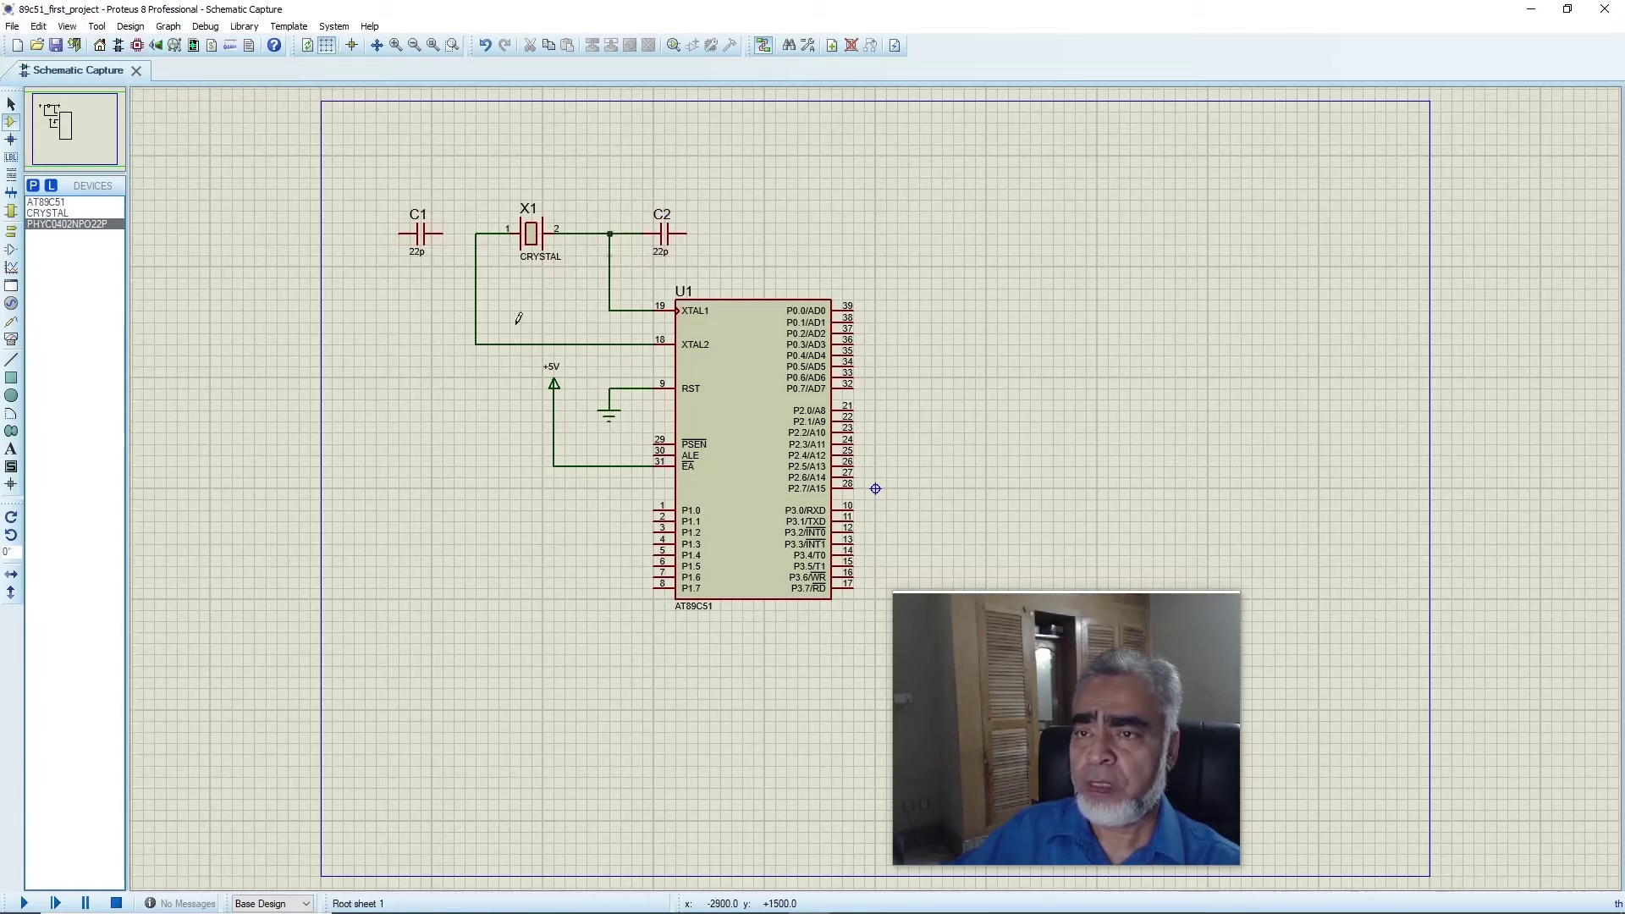
left_click(446, 232)
left_click(476, 234)
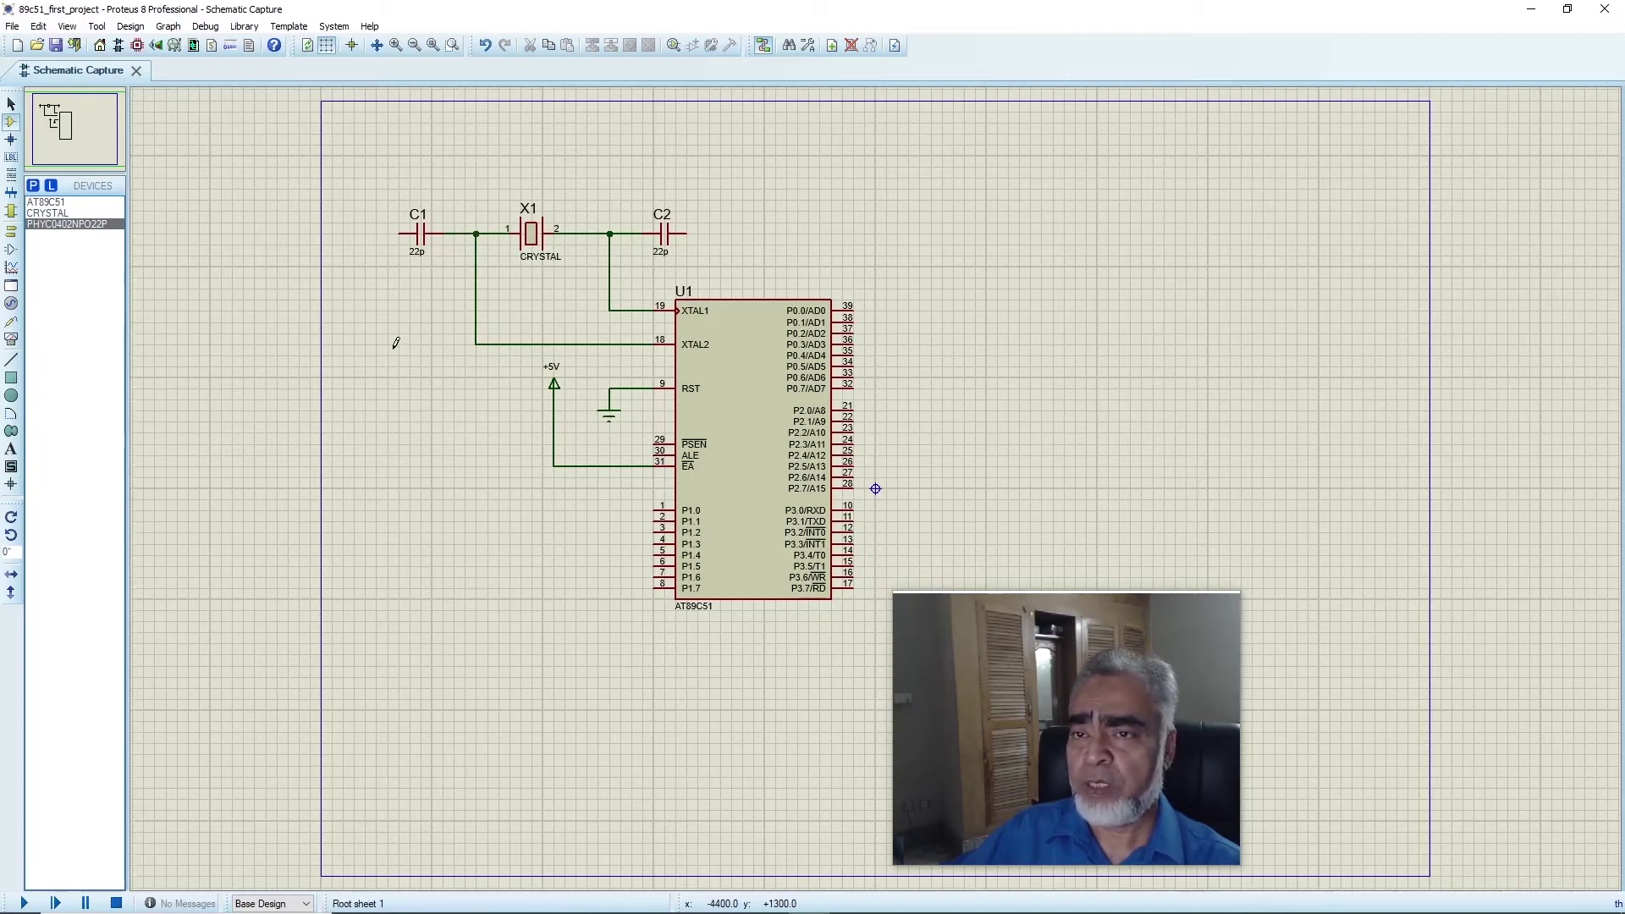
Place two GROUND terminals below the outer ends of the 22p capacitors and wire each capacitor's free pin to its ground
left_click(11, 234)
left_click(47, 256)
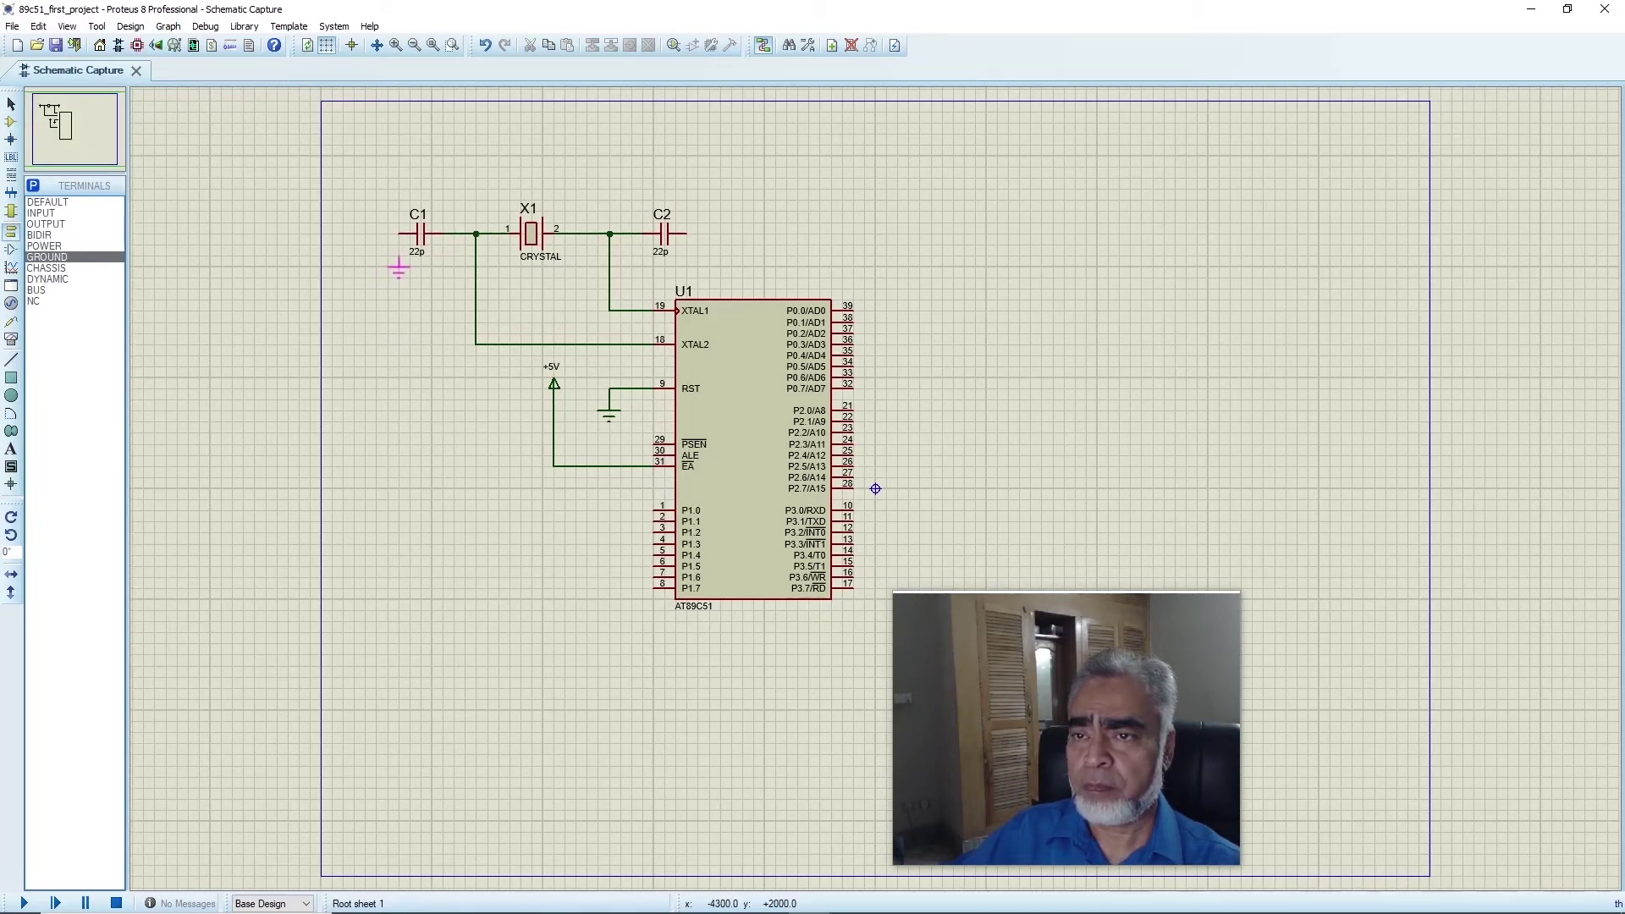
left_click(387, 269)
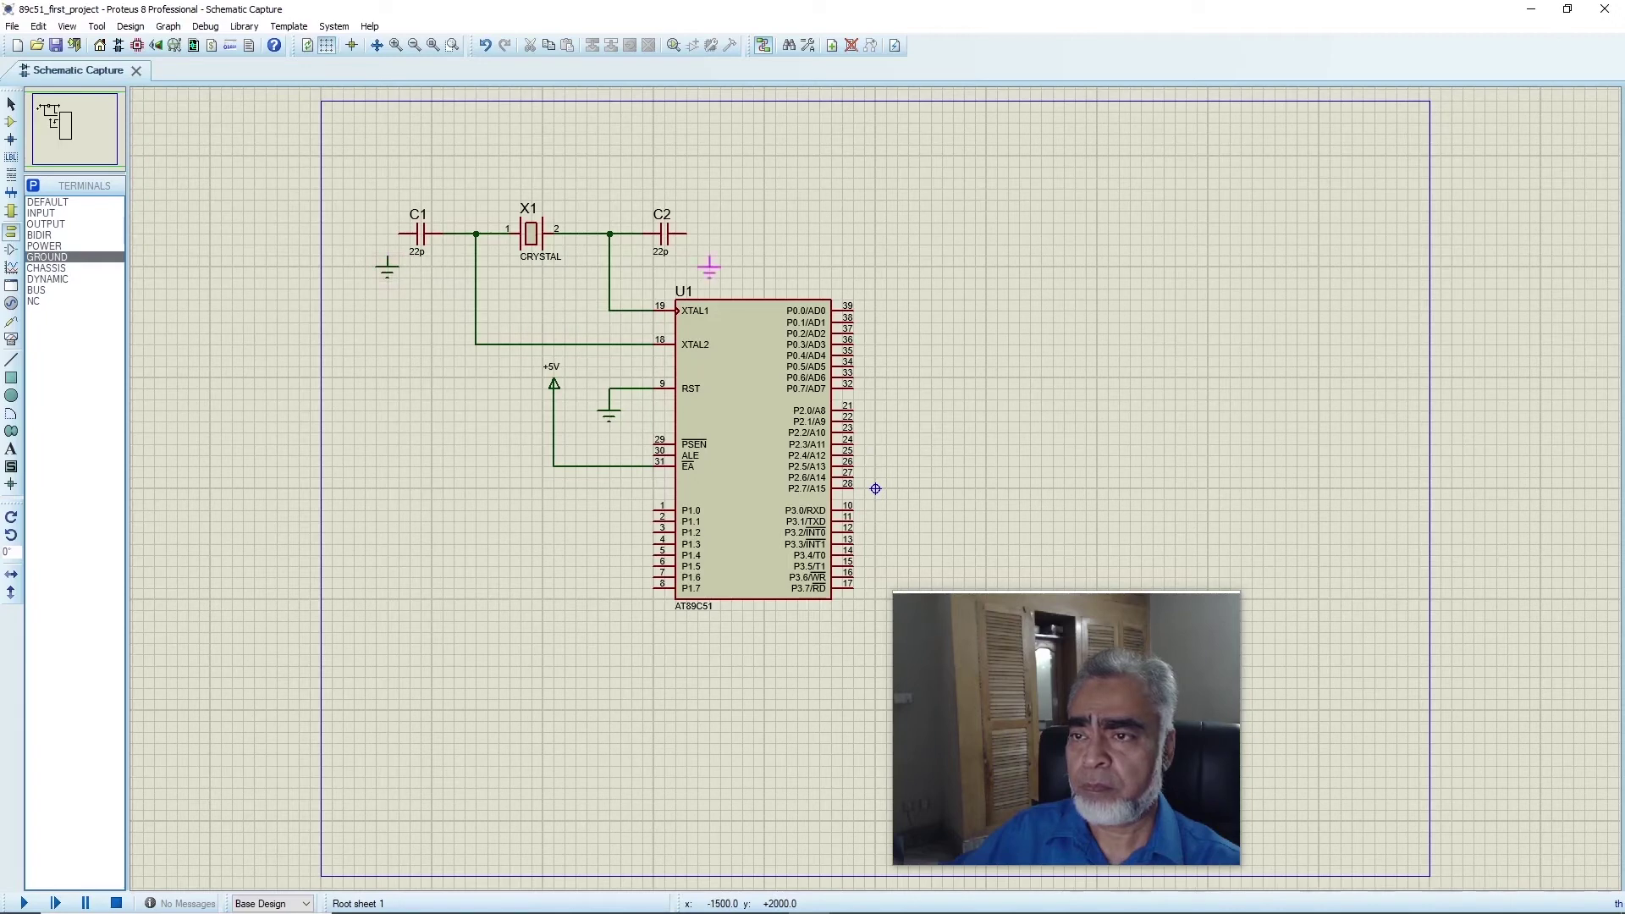
left_click(688, 233)
left_click(709, 261)
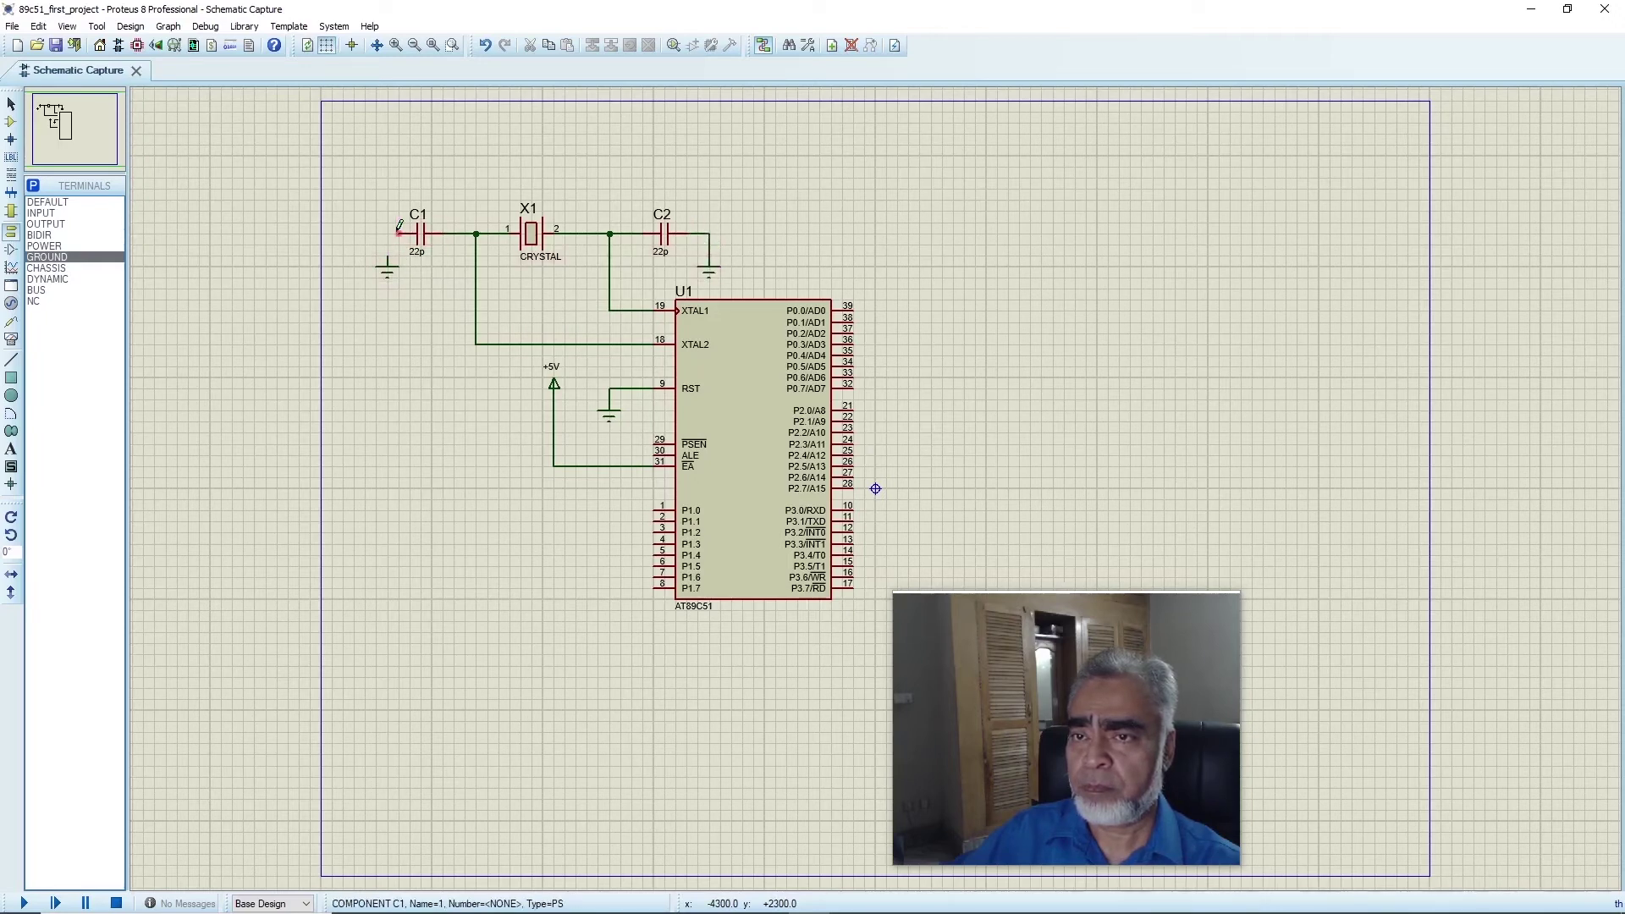
left_click(399, 231)
left_click(390, 256)
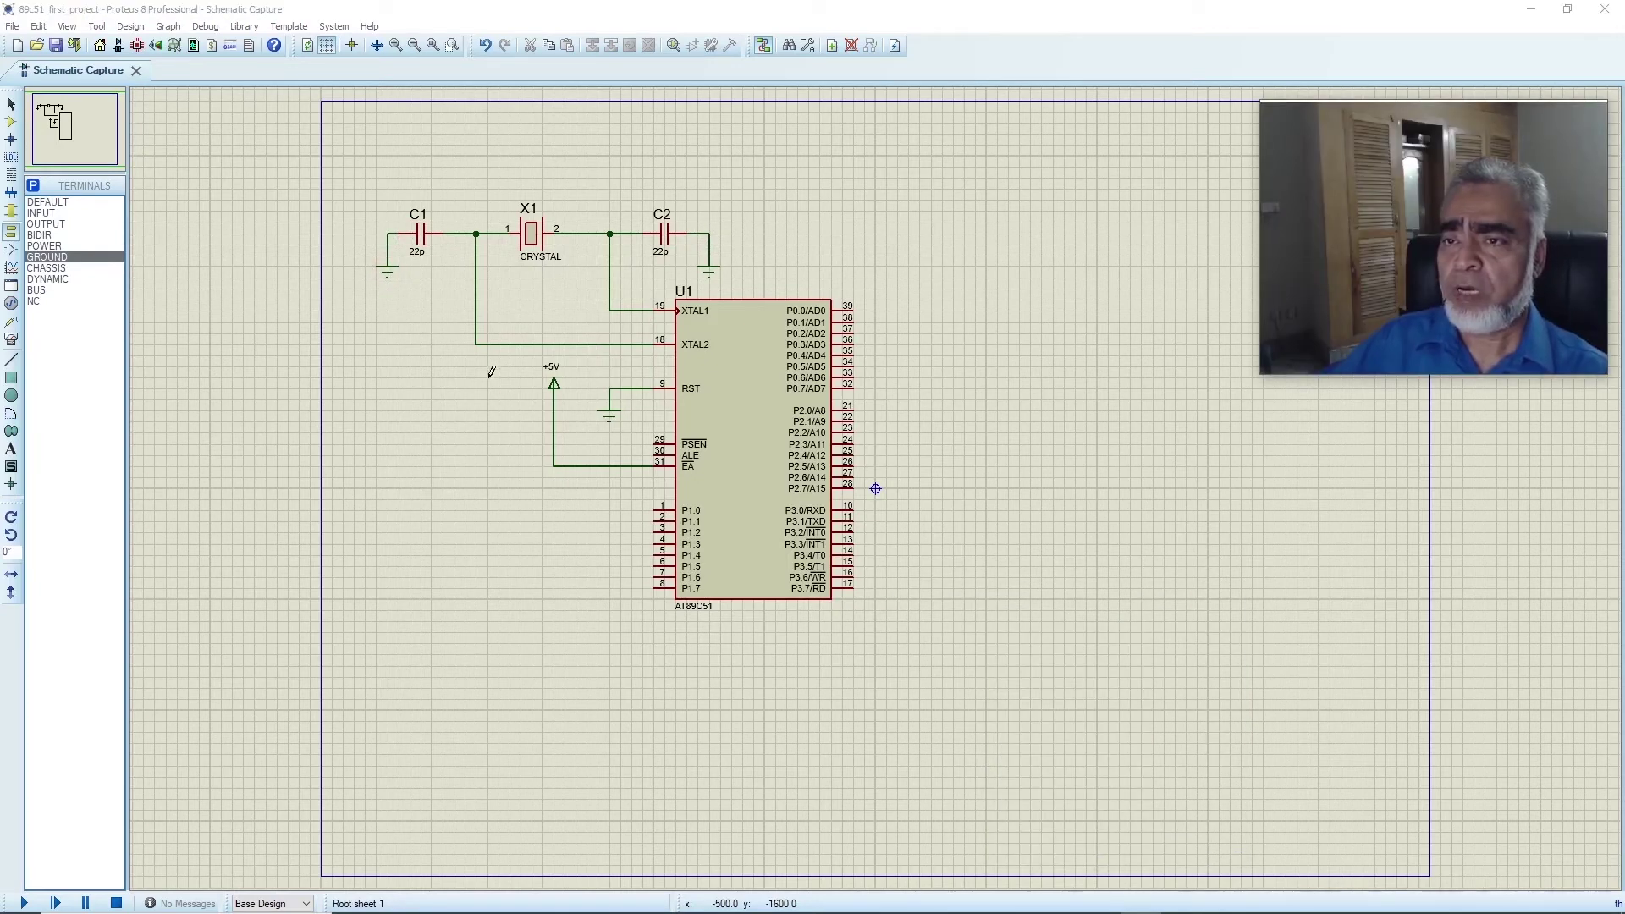
Set the crystal's part value to 12MHz and check its component properties
double_click(552, 269)
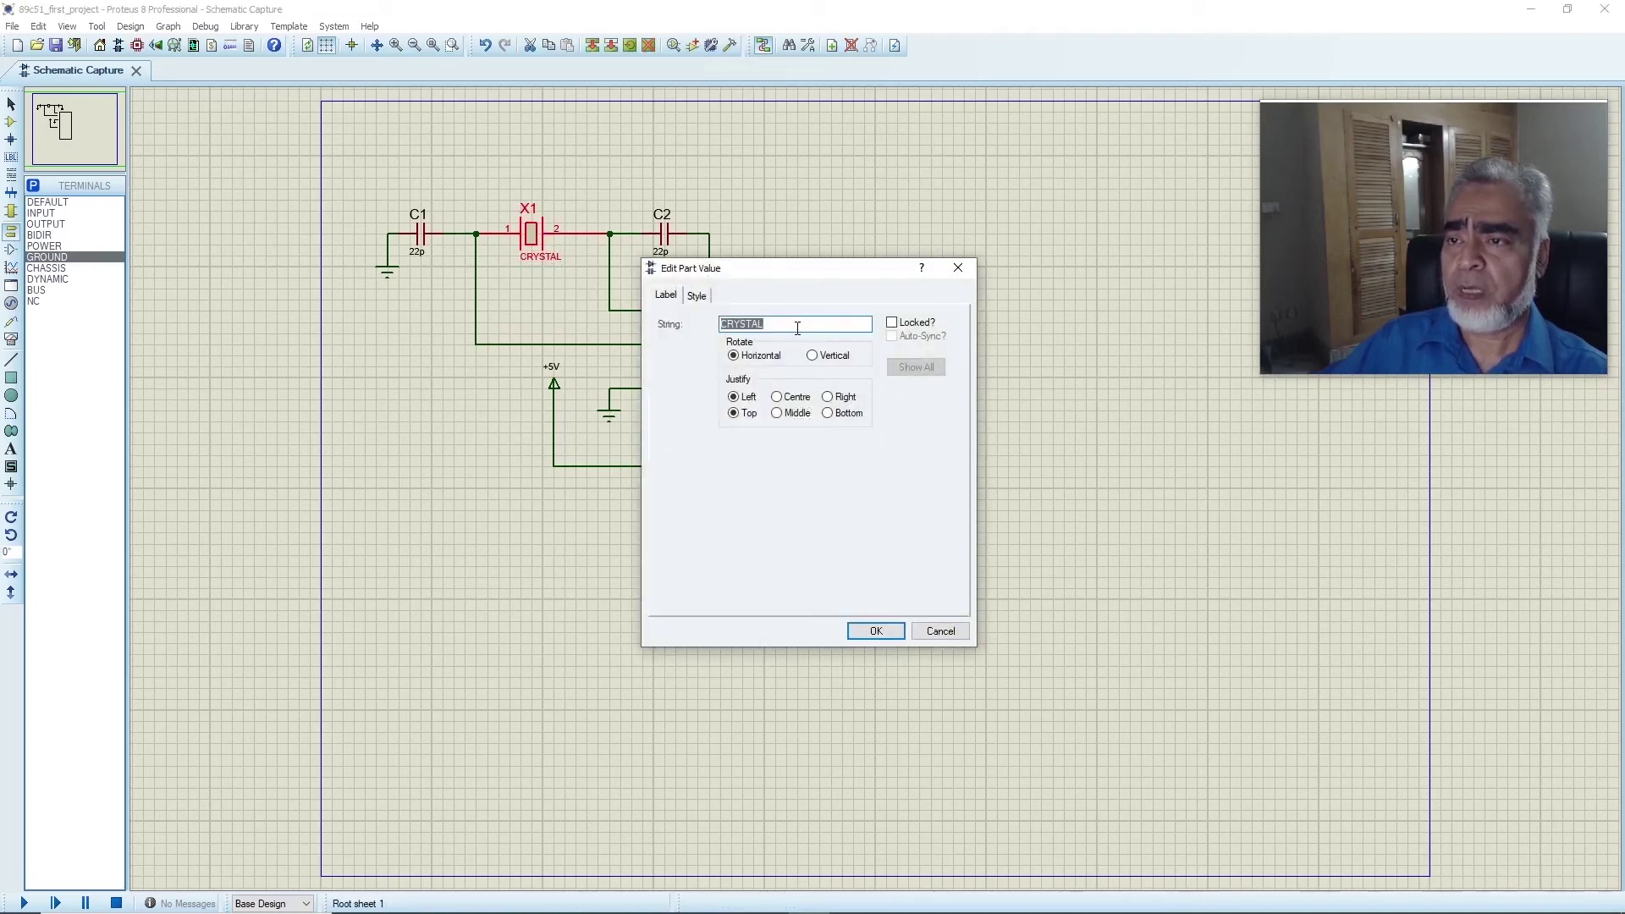
left_click(797, 328)
double_click(797, 328)
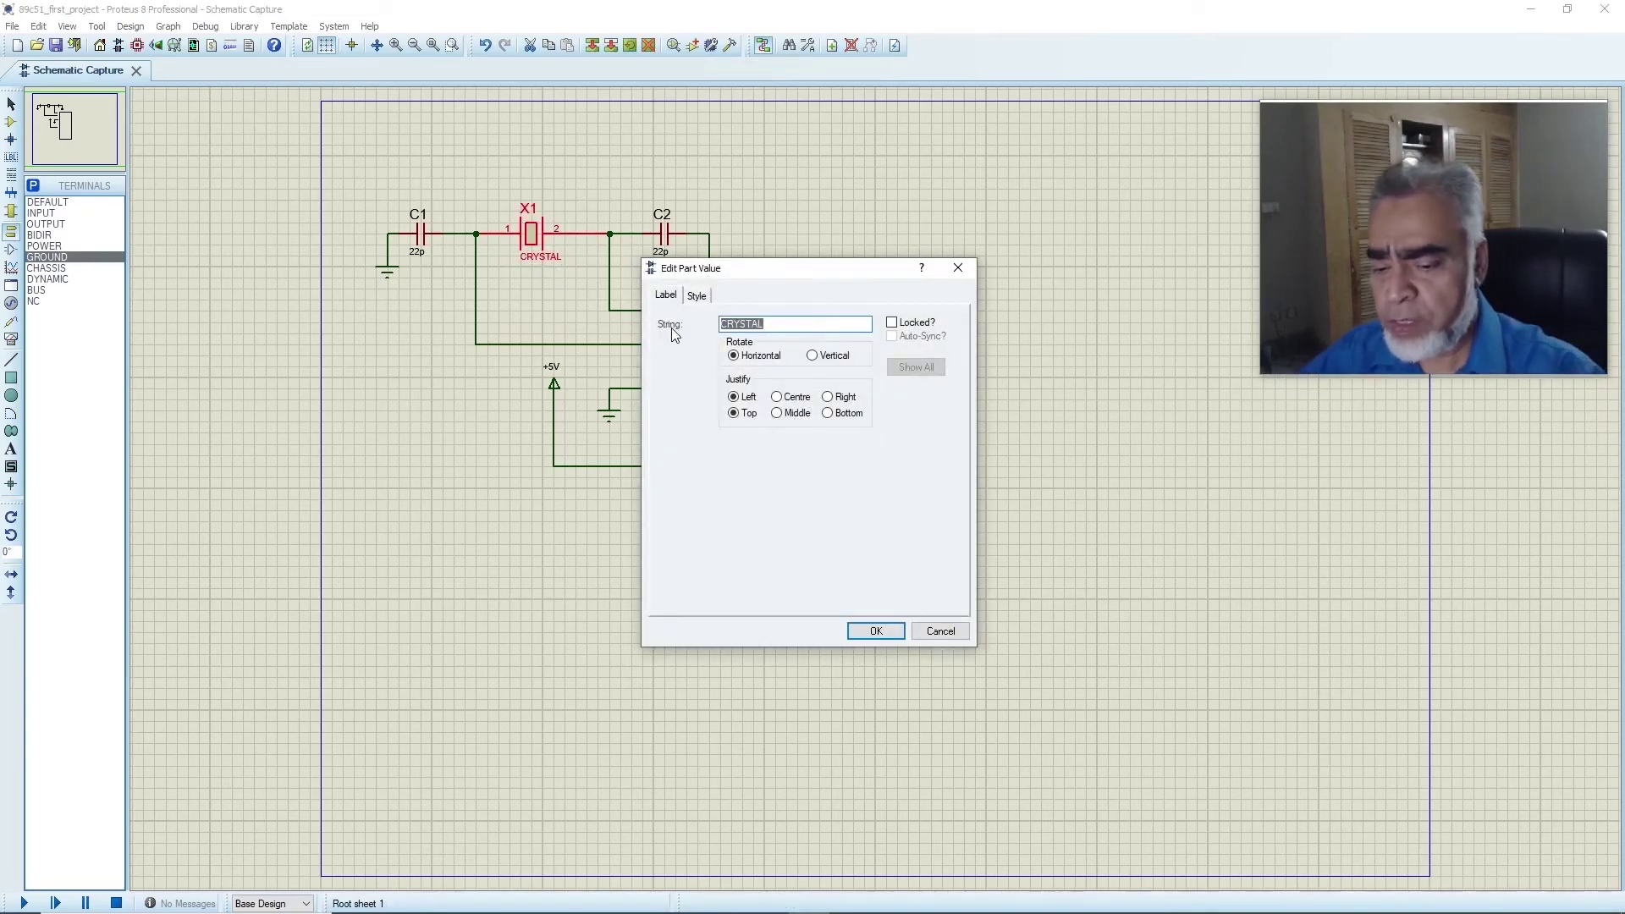
type("12MH")
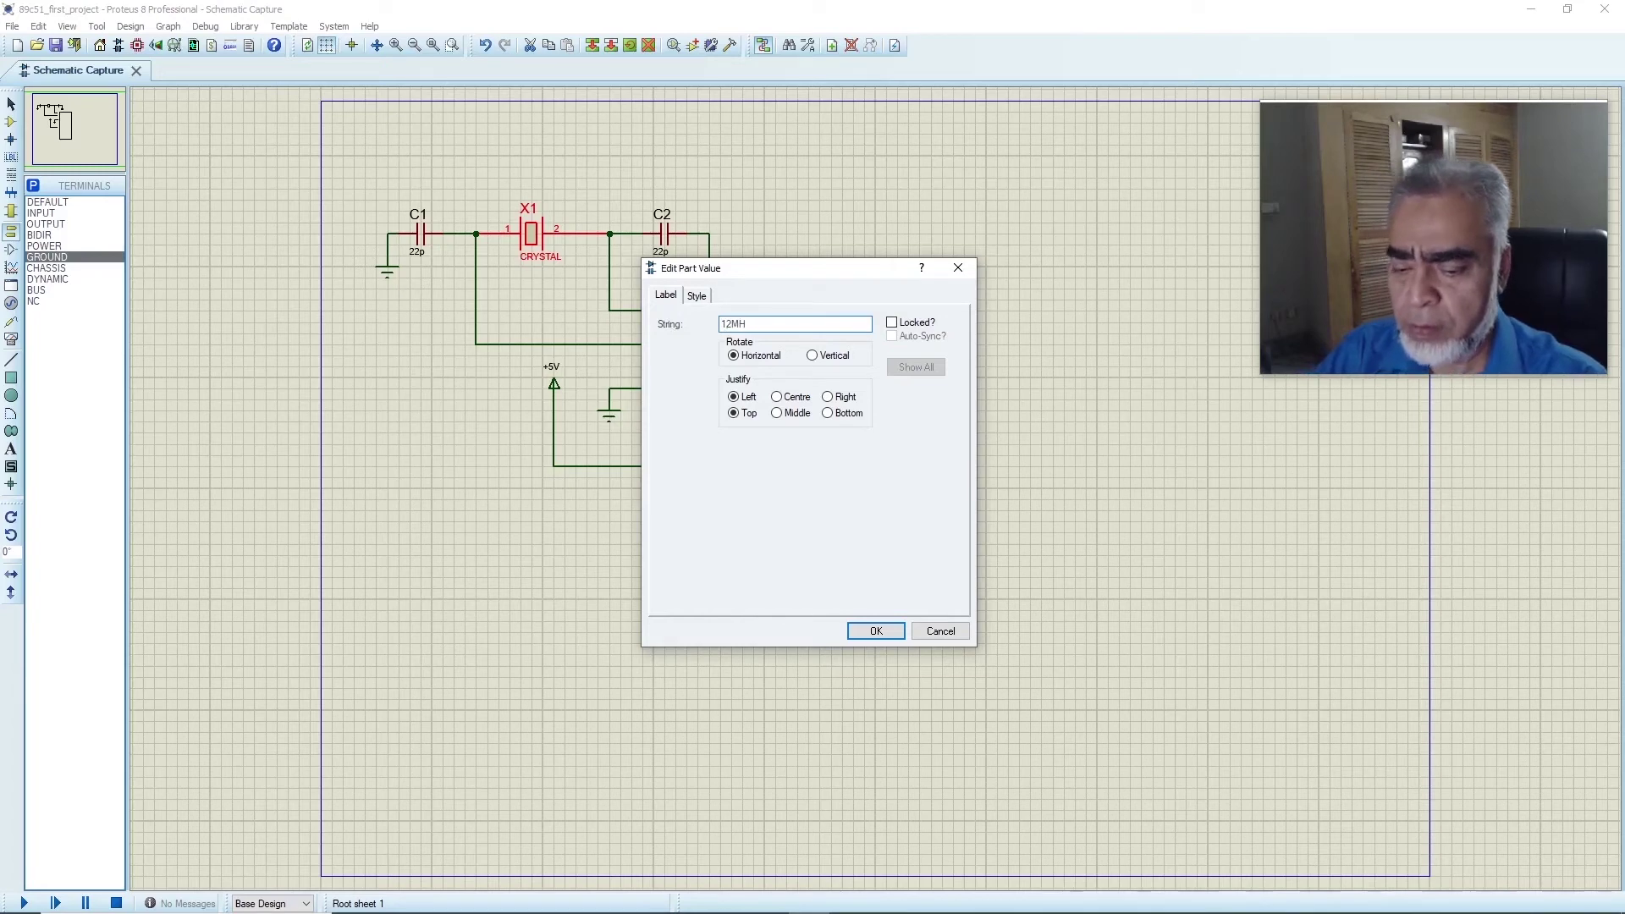
type("z")
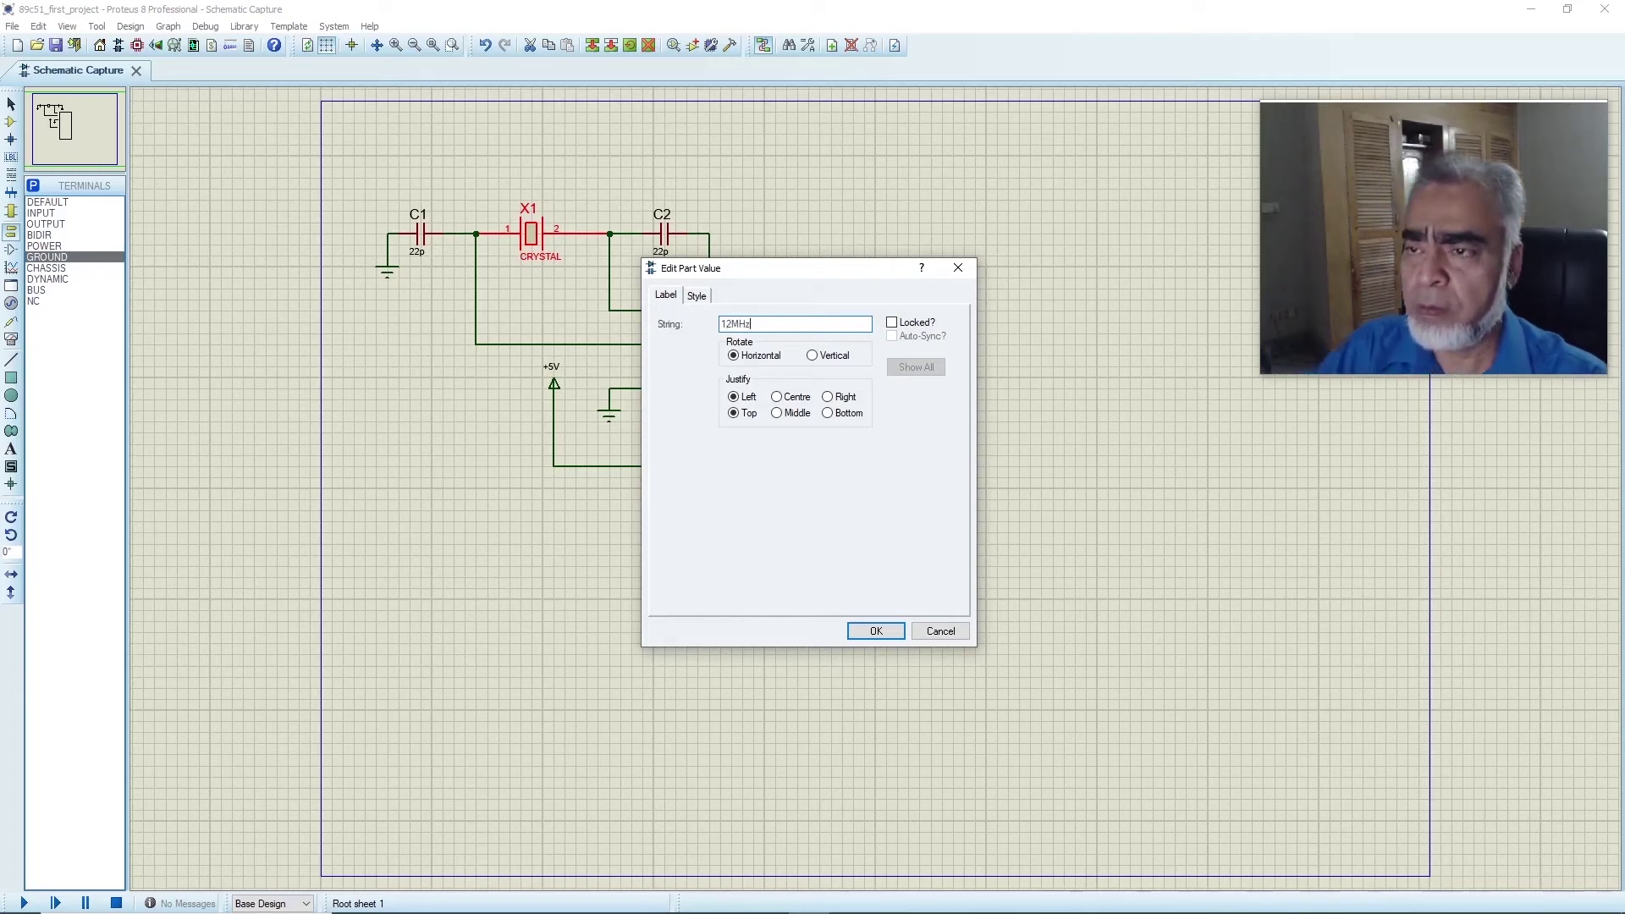
left_click(877, 633)
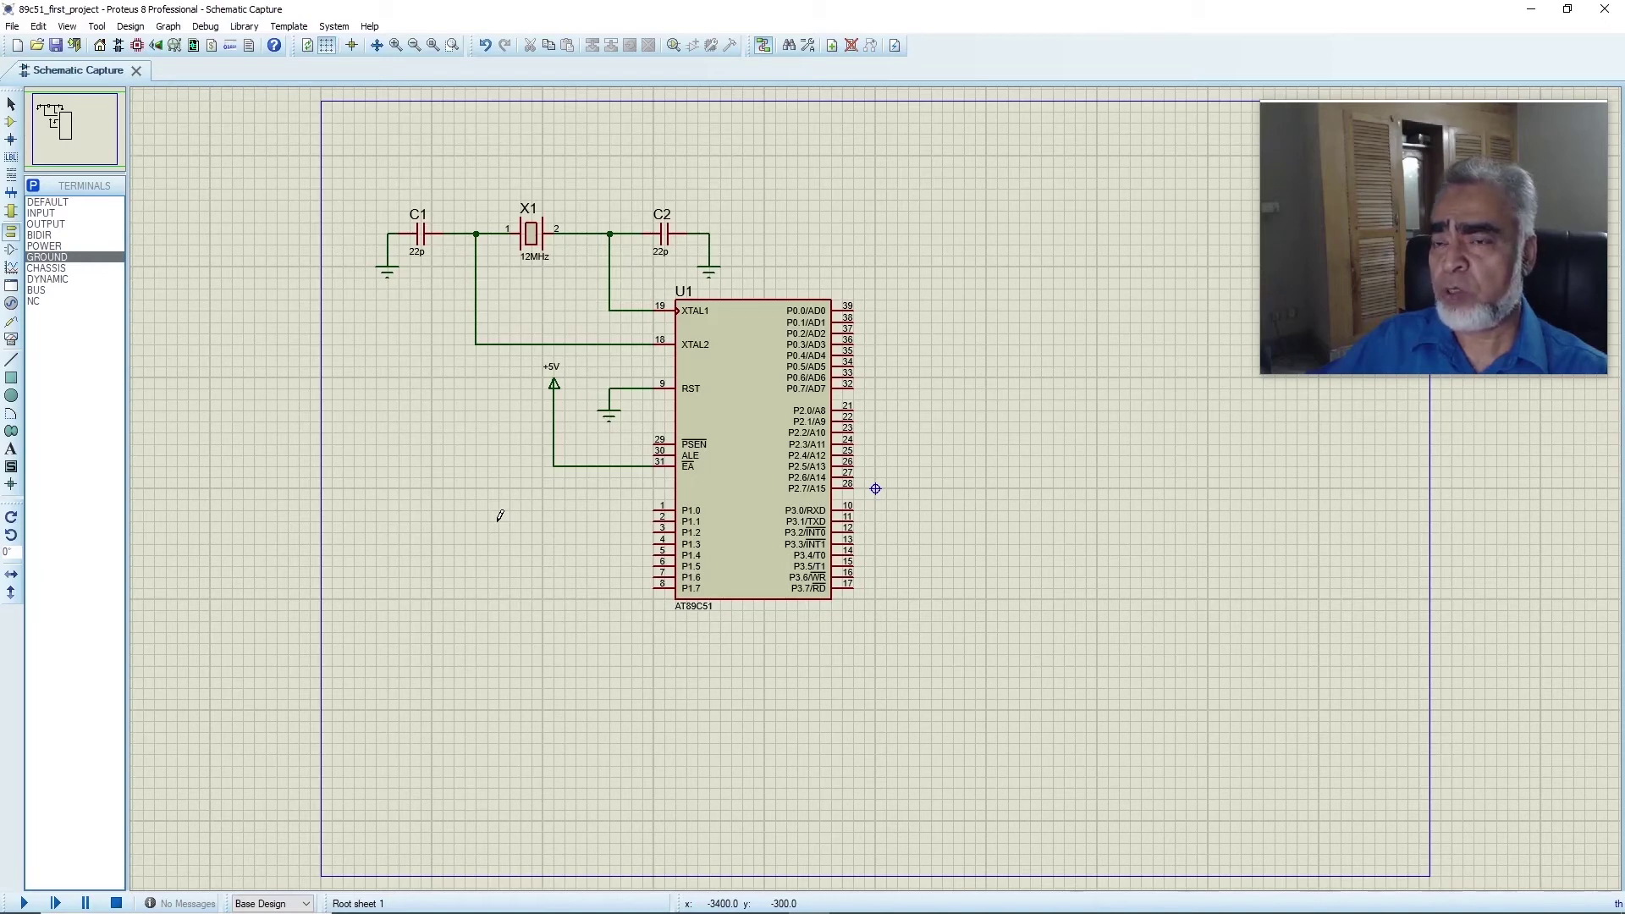
double_click(533, 242)
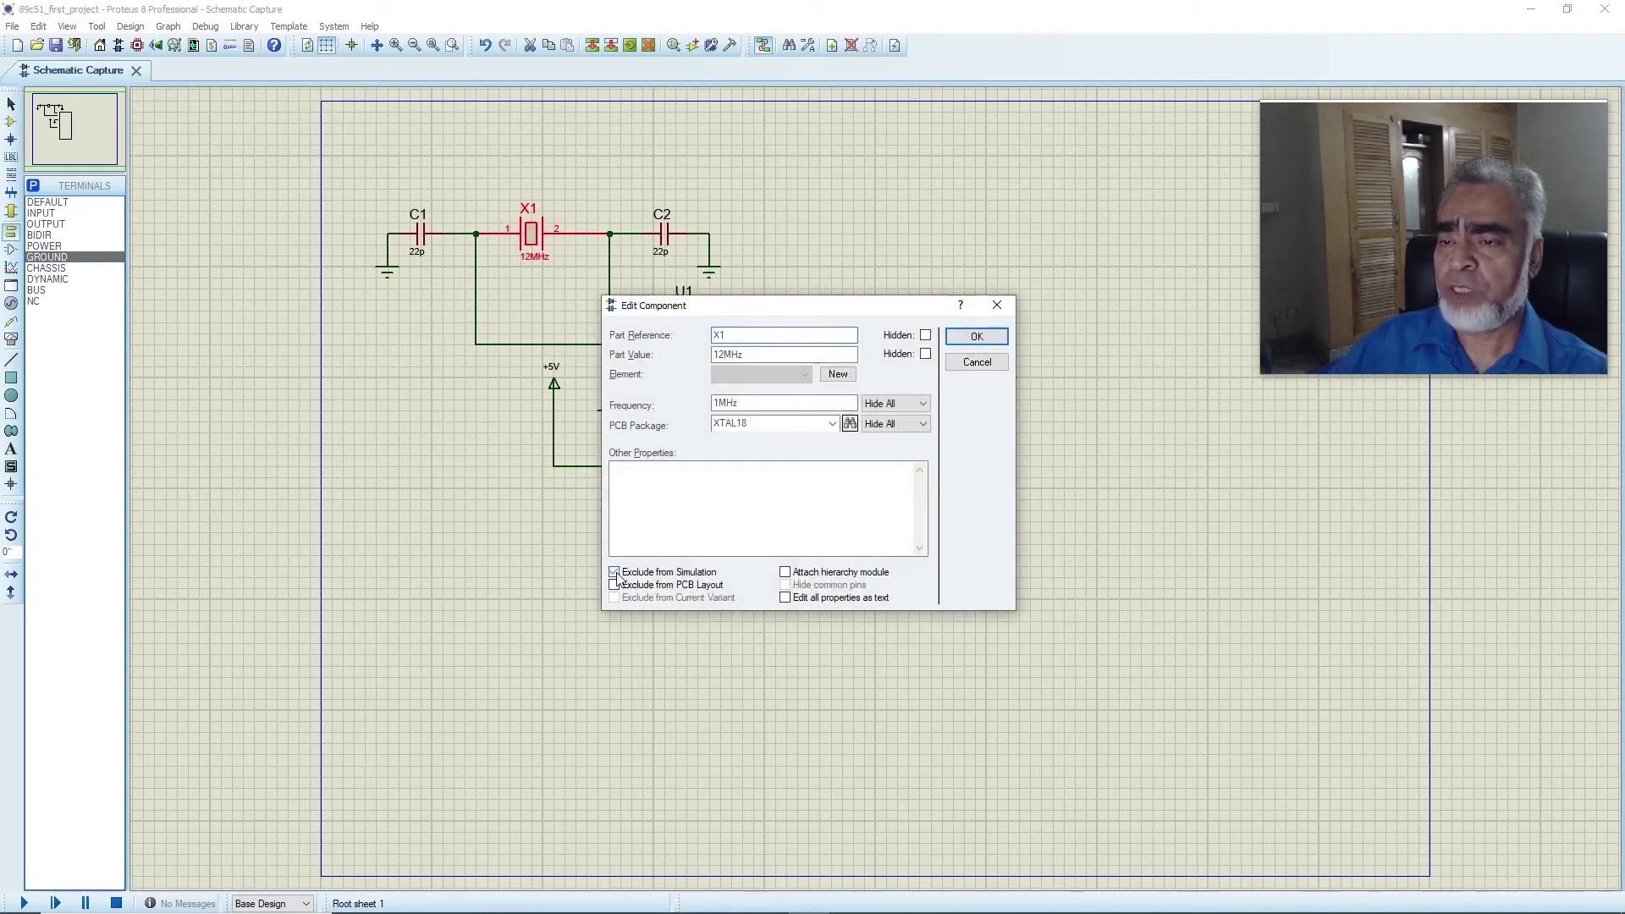
left_click(975, 336)
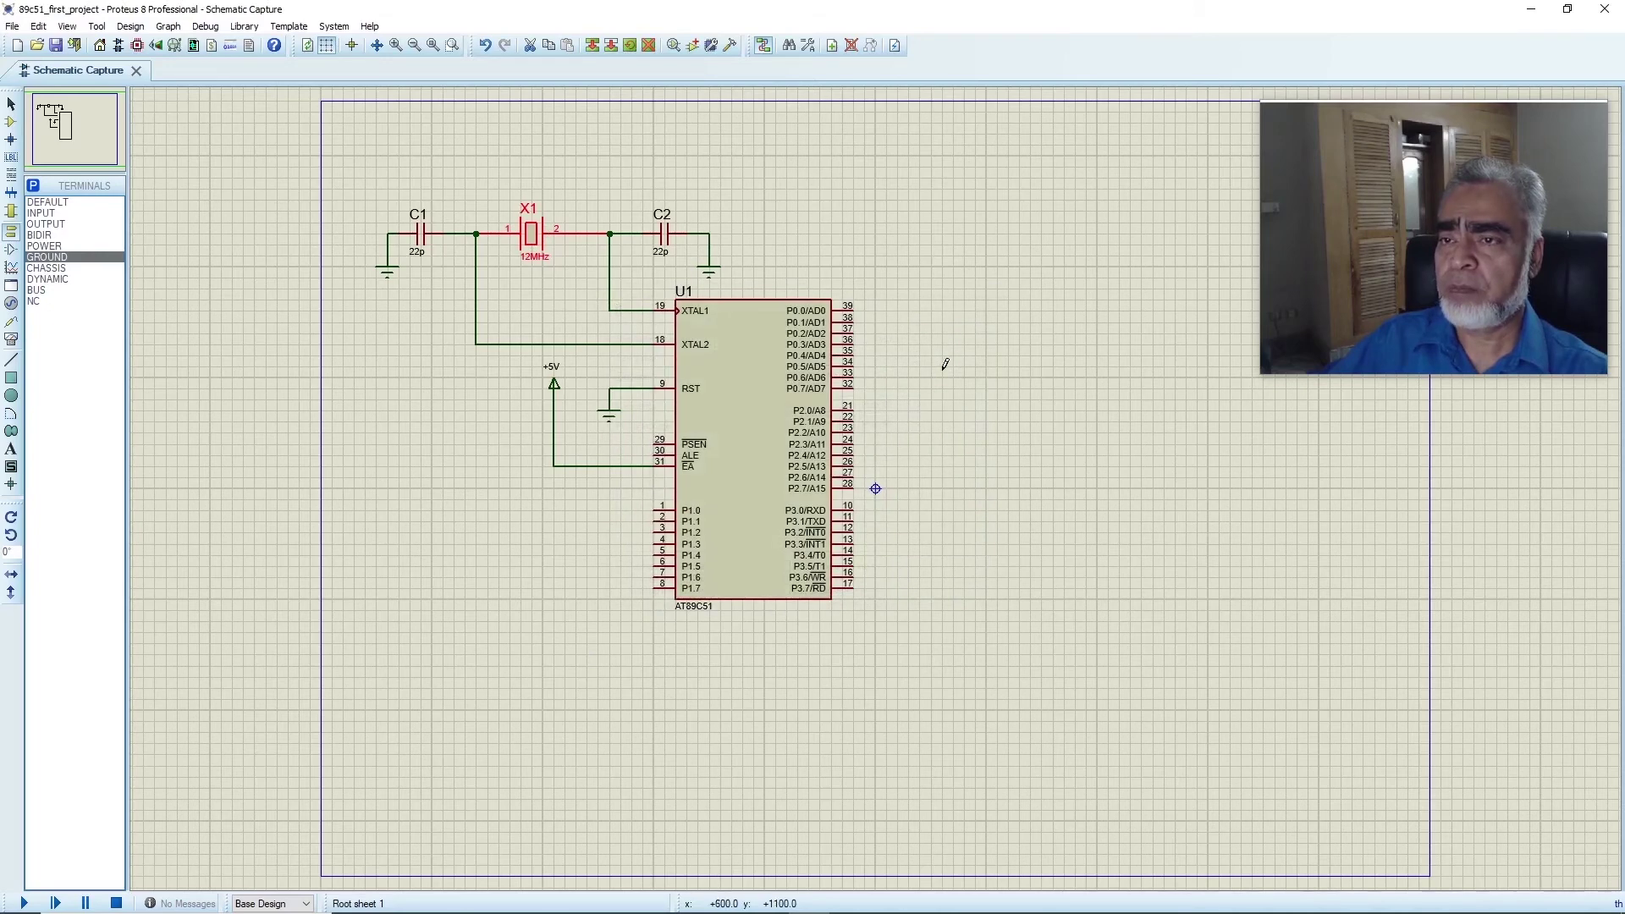
Check the component properties of both 22p capacitors beside the crystal
left_click(664, 240)
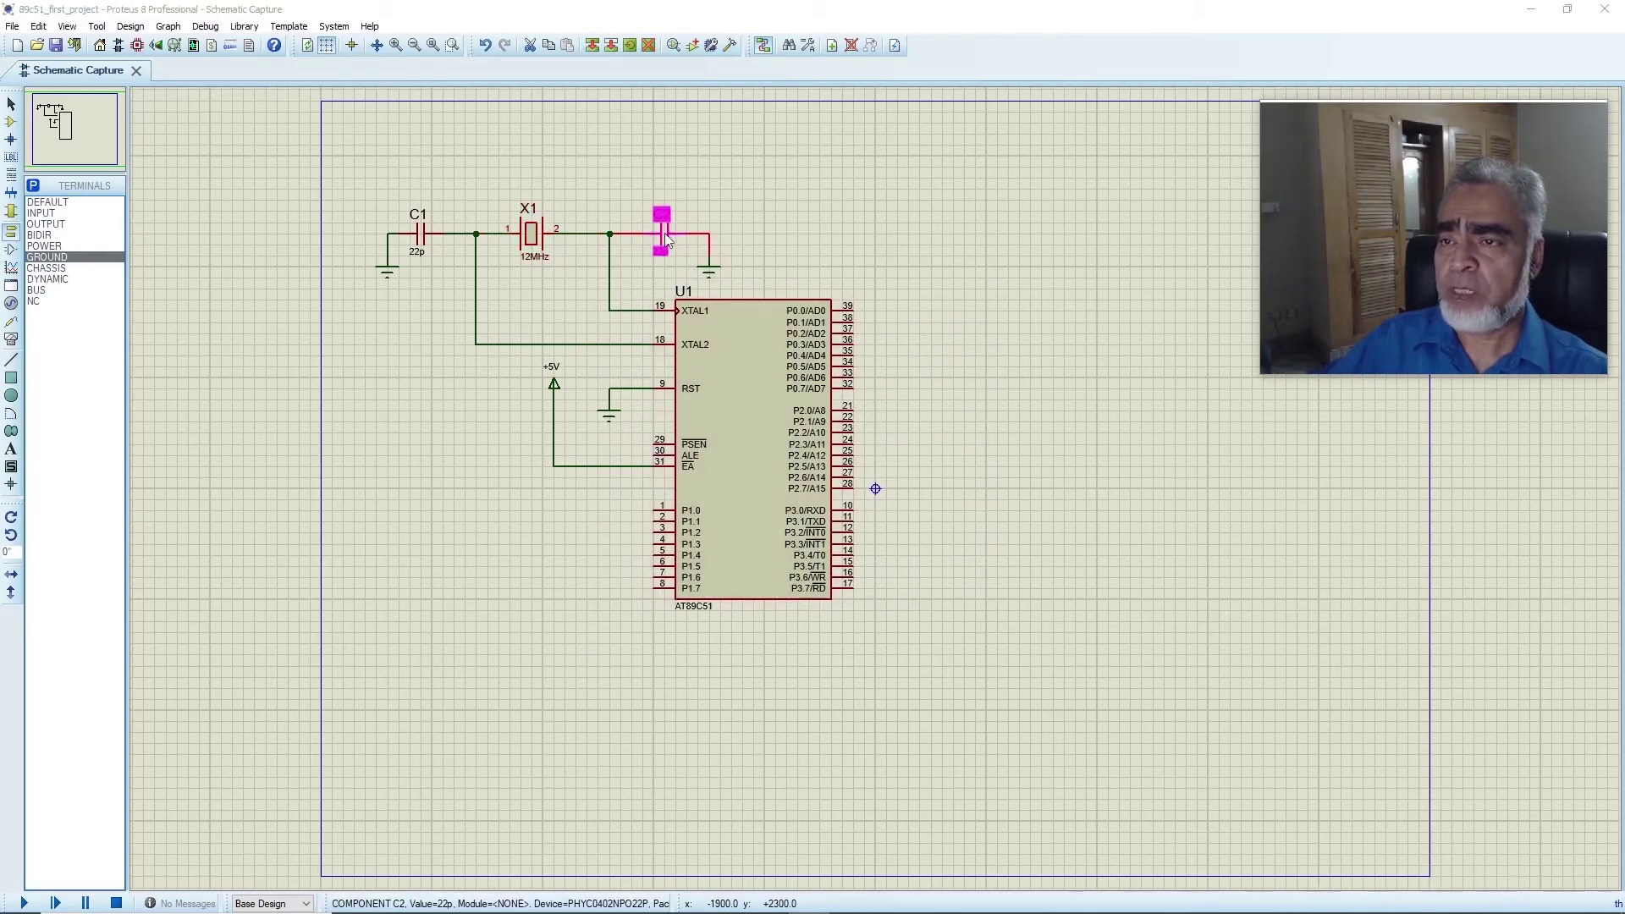
double_click(665, 237)
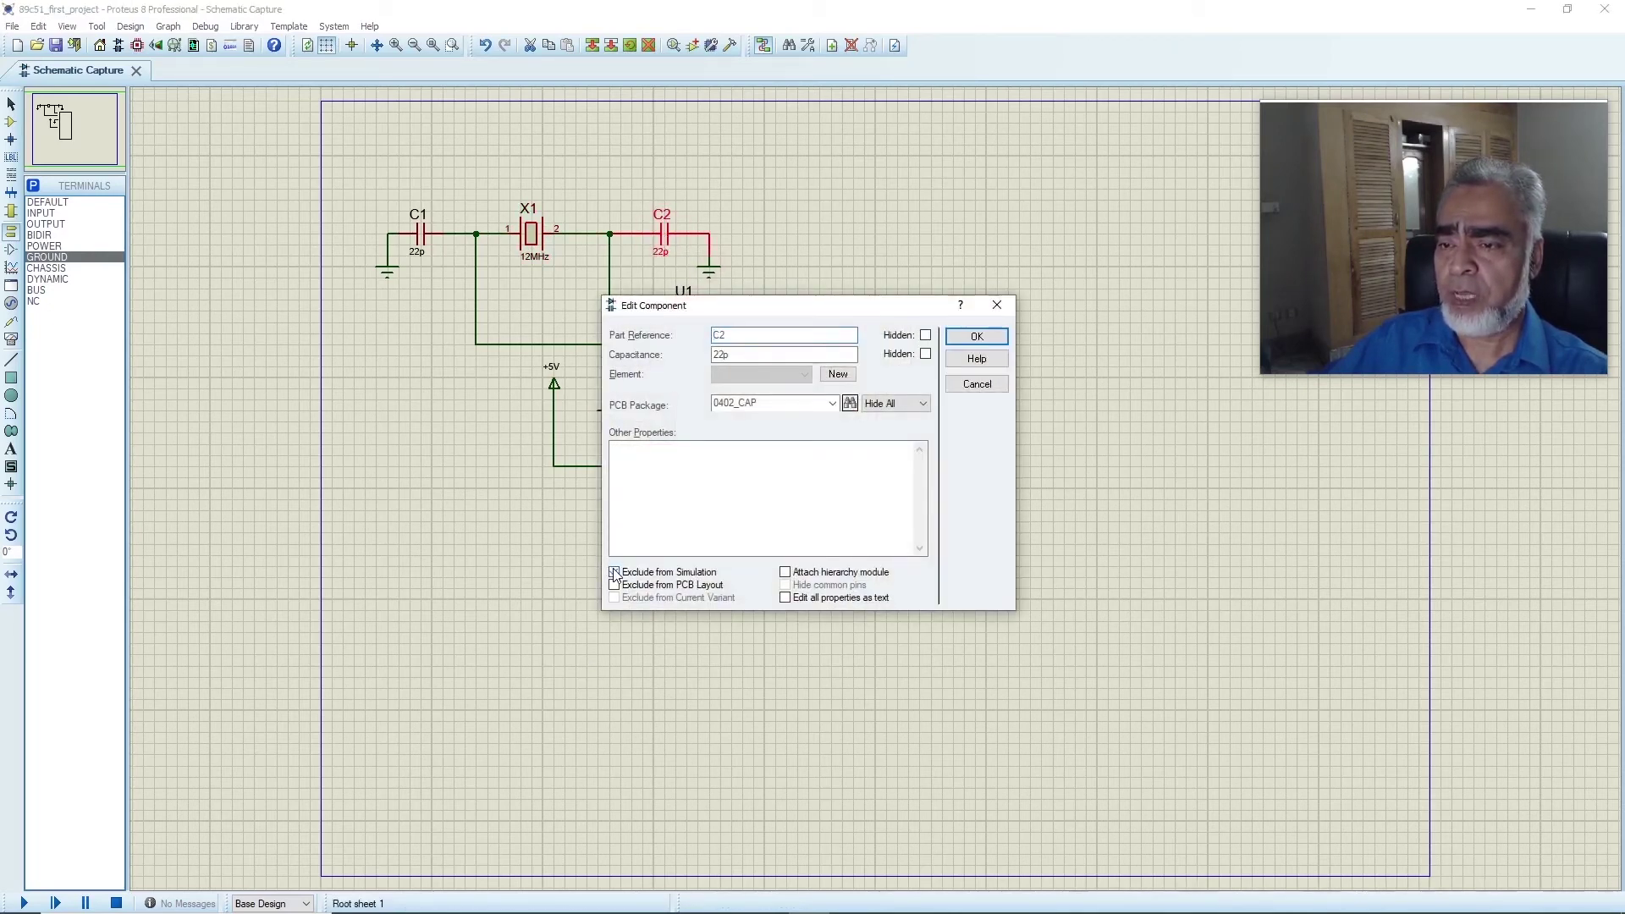
left_click(954, 337)
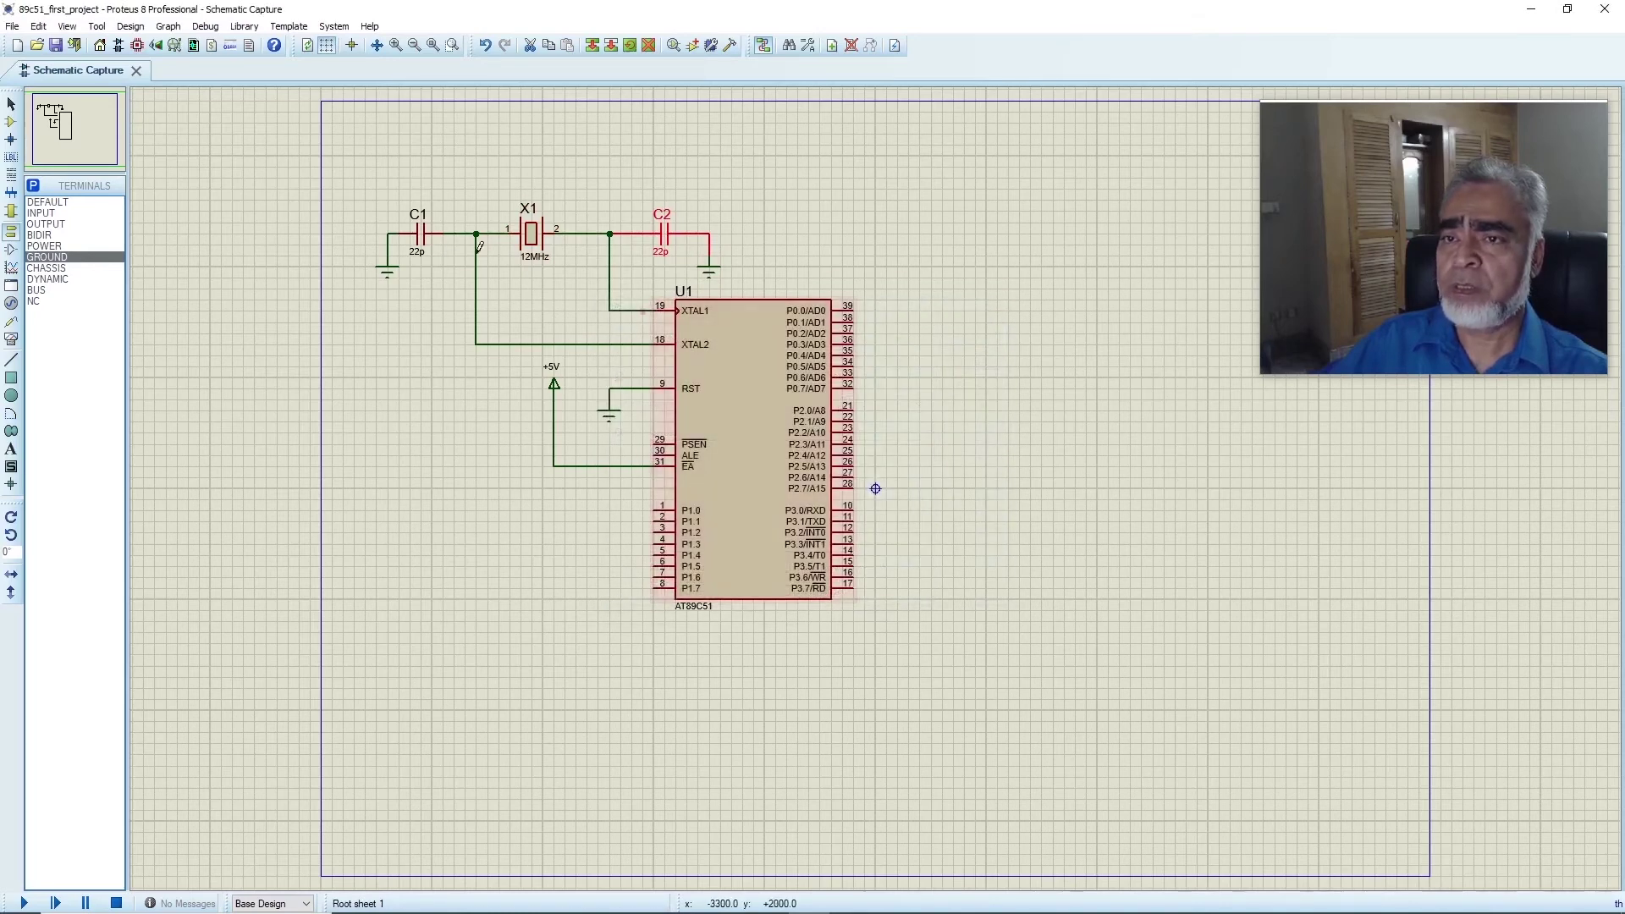
double_click(421, 242)
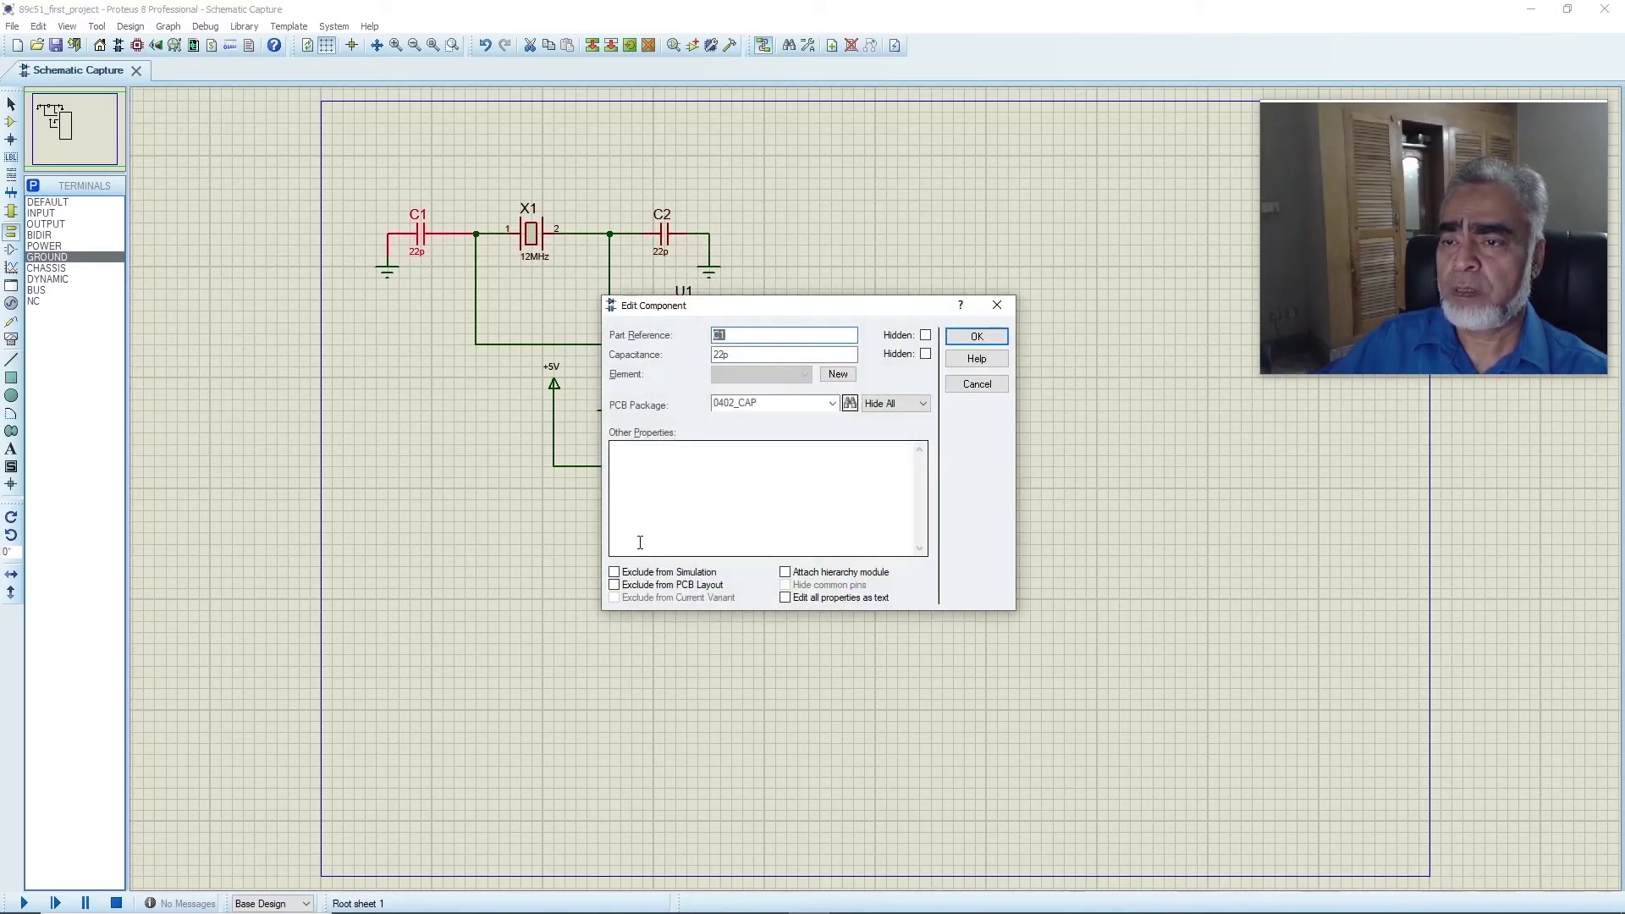
left_click(977, 336)
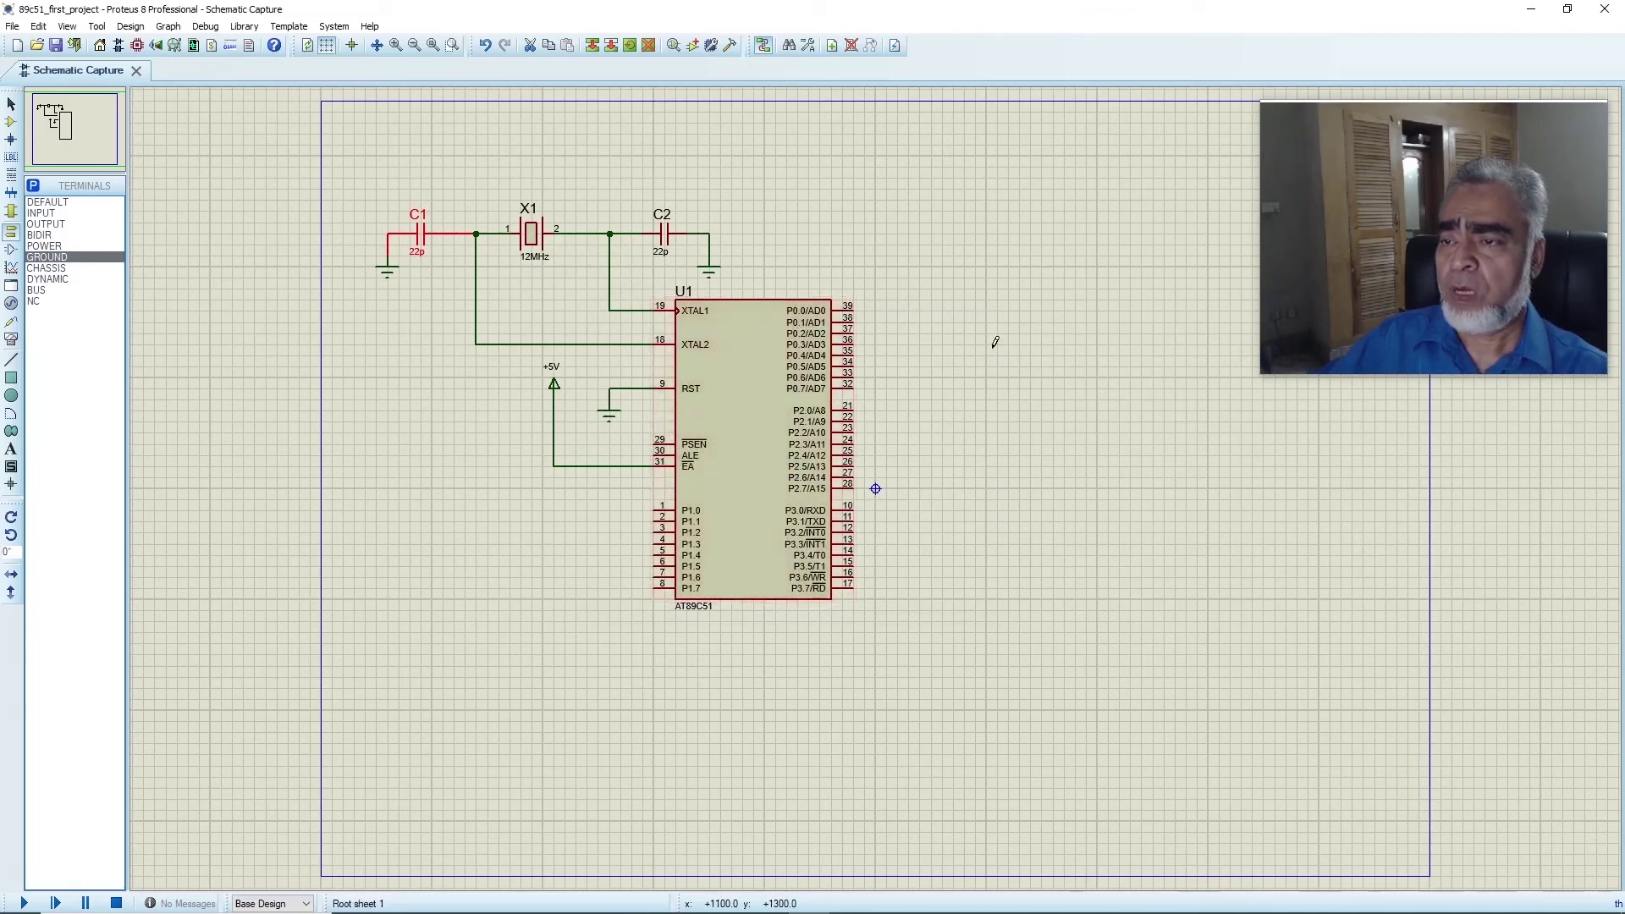
Check the clock frequency in the AT89C51's component properties and save the project
right_click(780, 424)
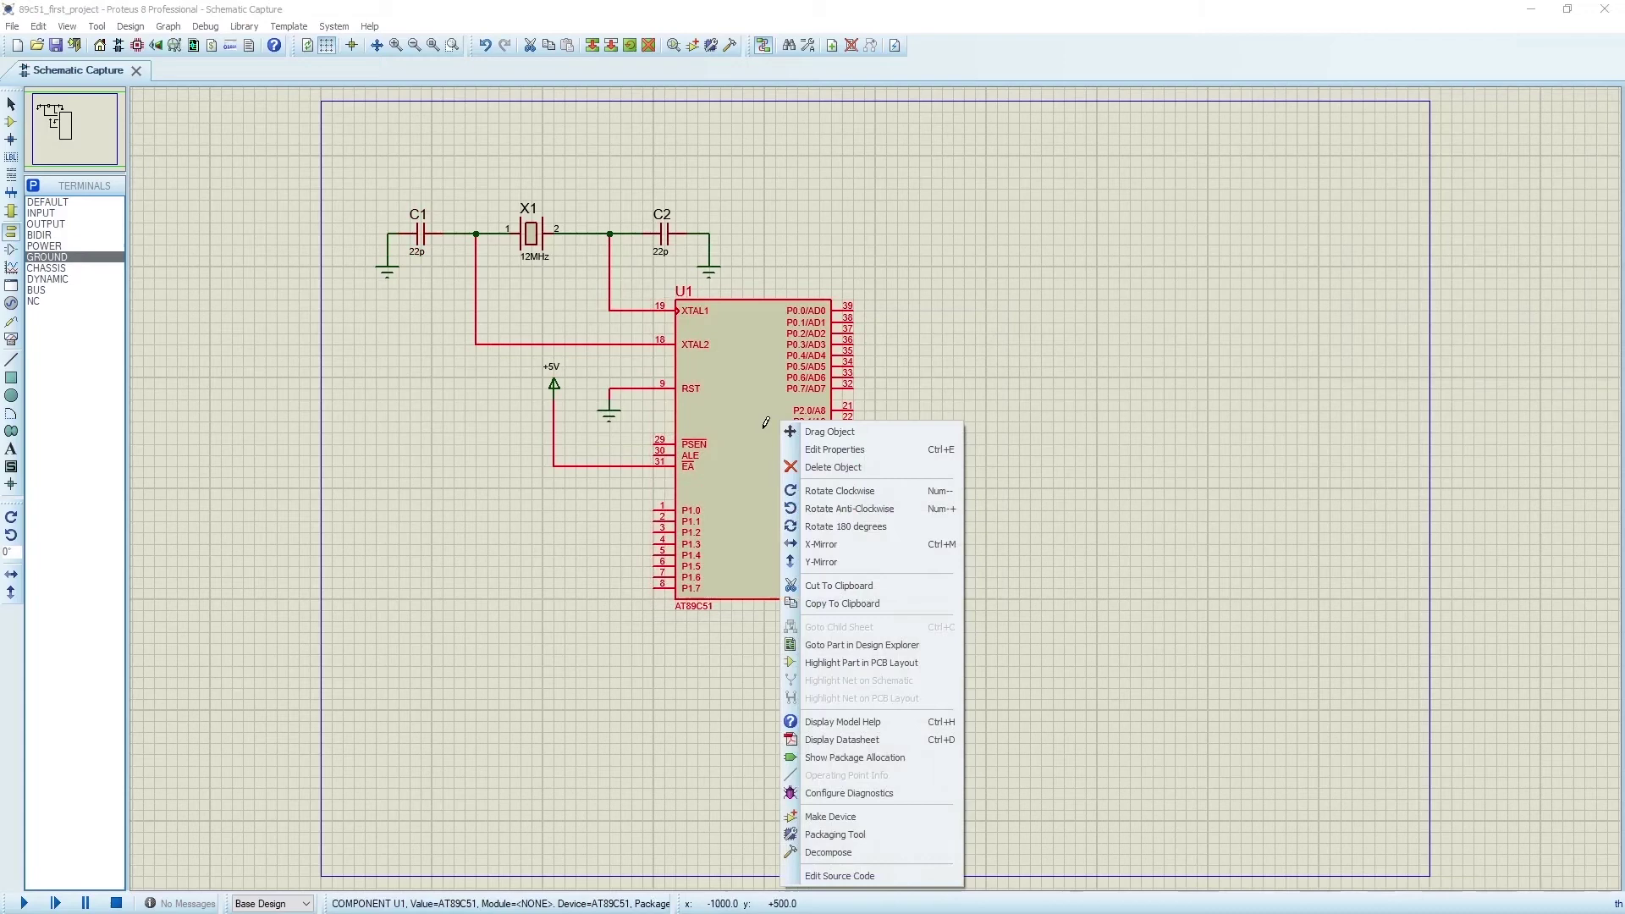
left_click(847, 450)
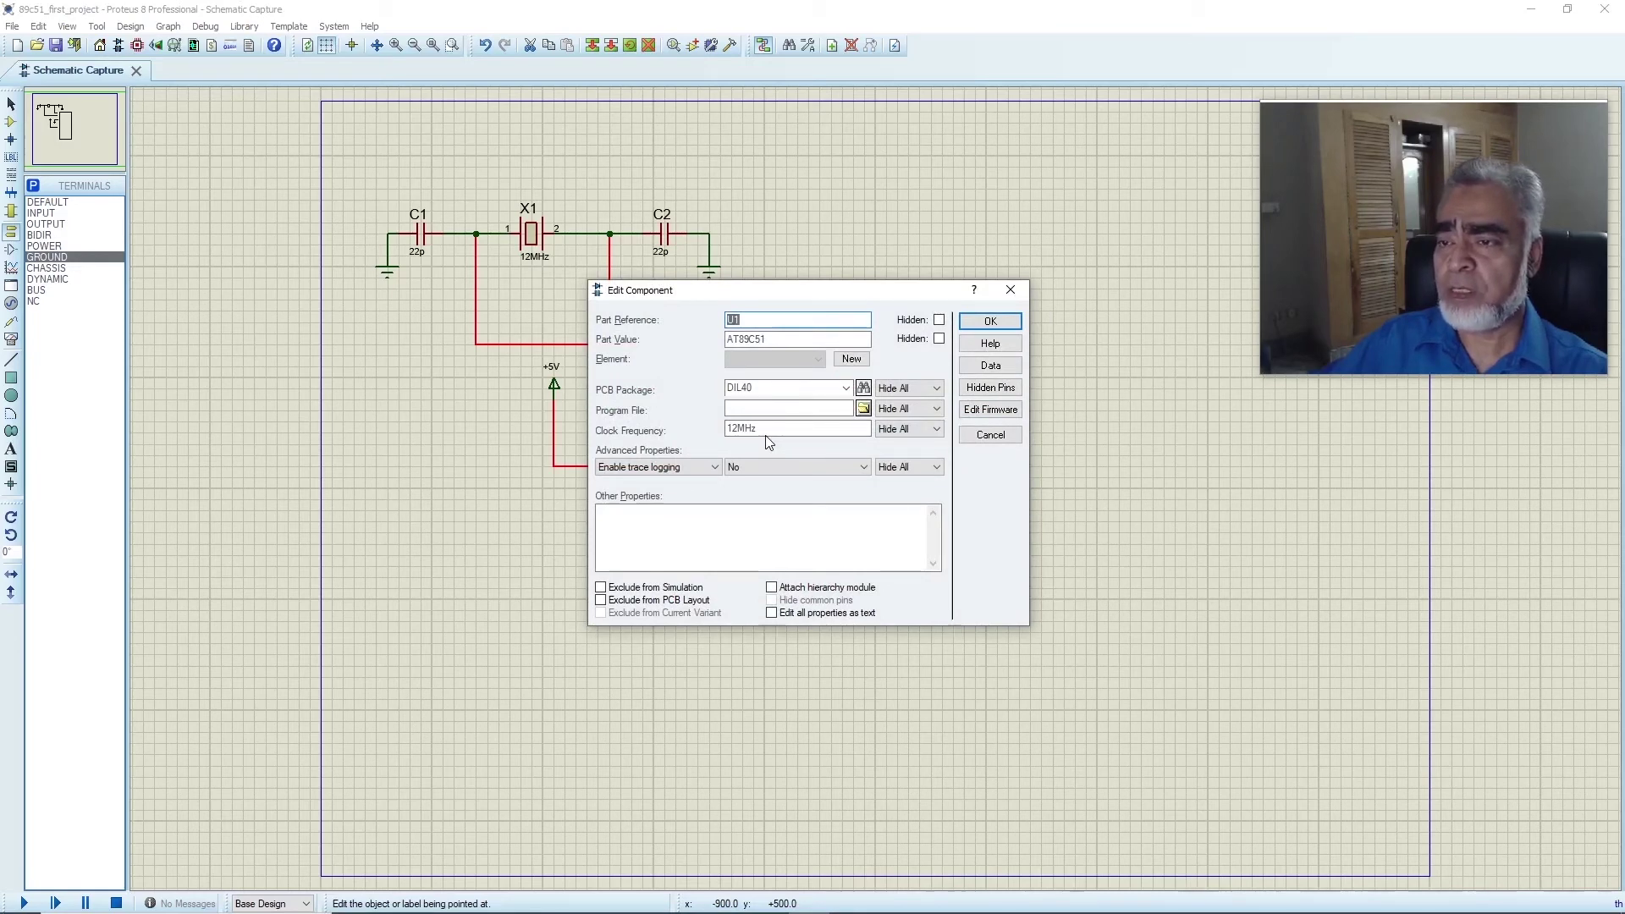
left_click(990, 321)
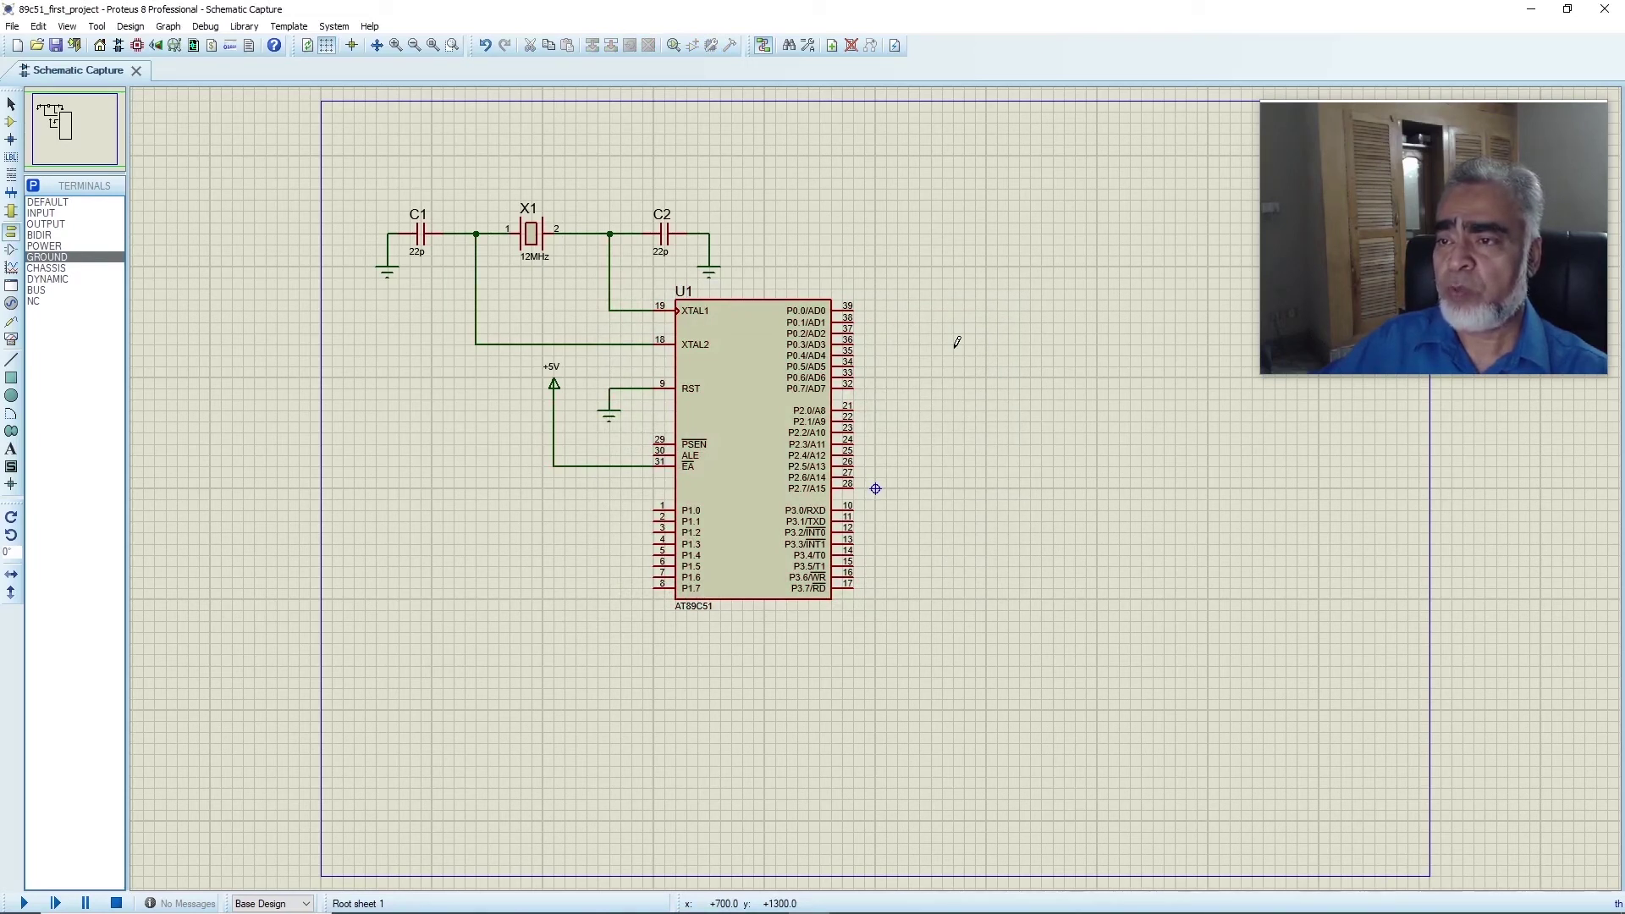
left_click(57, 49)
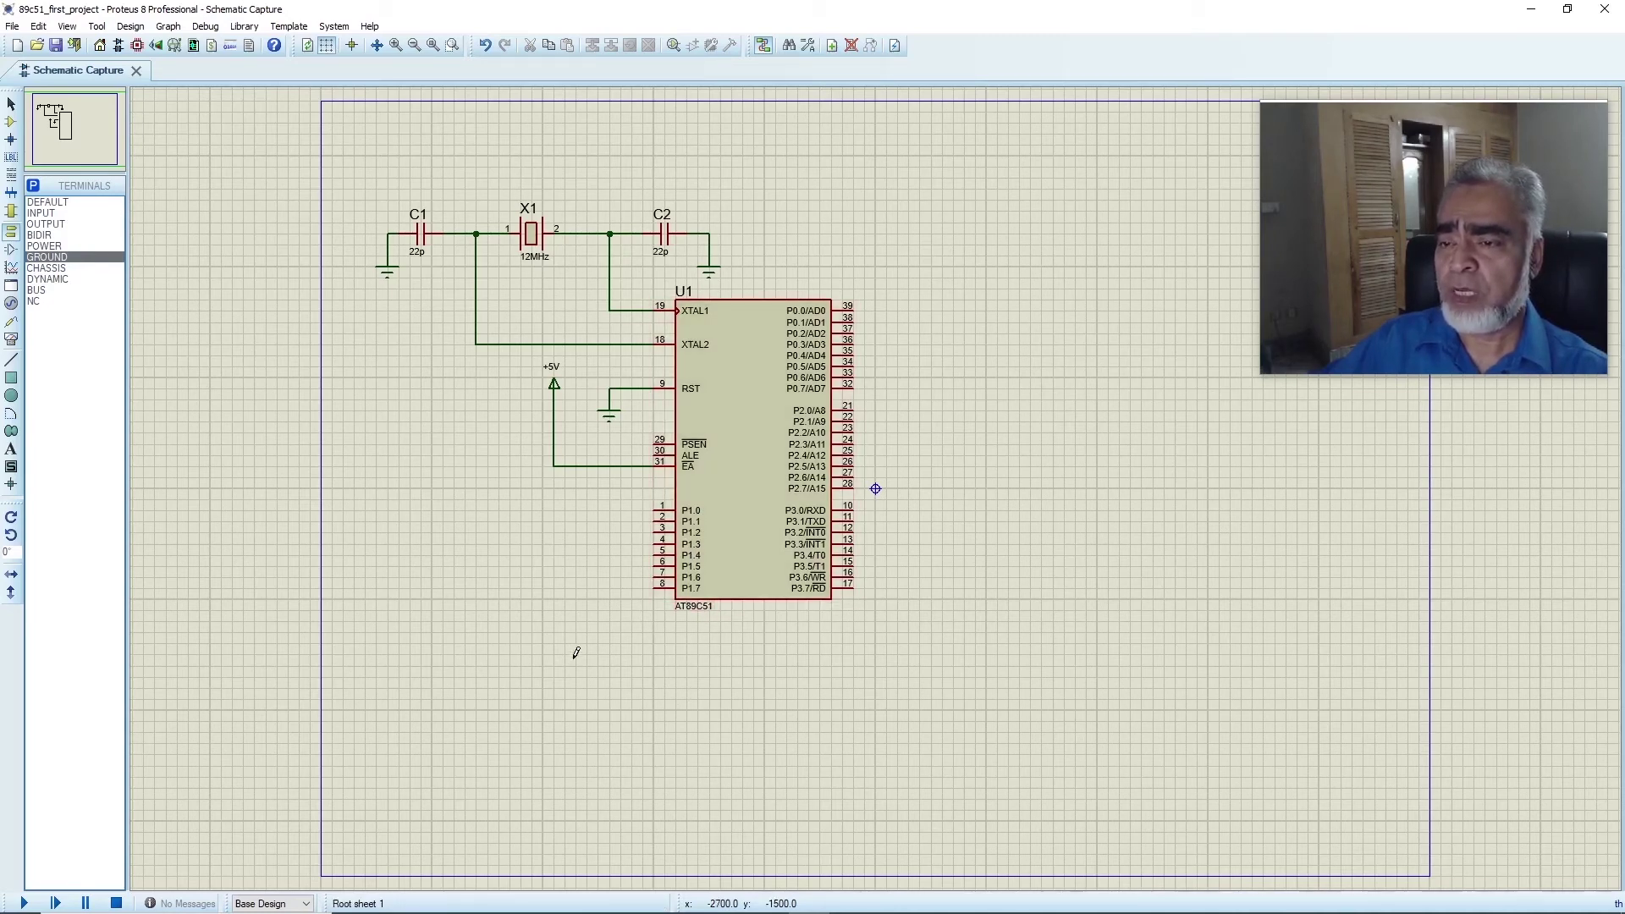
Search the device library for LOGIC and add the LOGICPROBE logic state indicator to the project's device list
key("c")
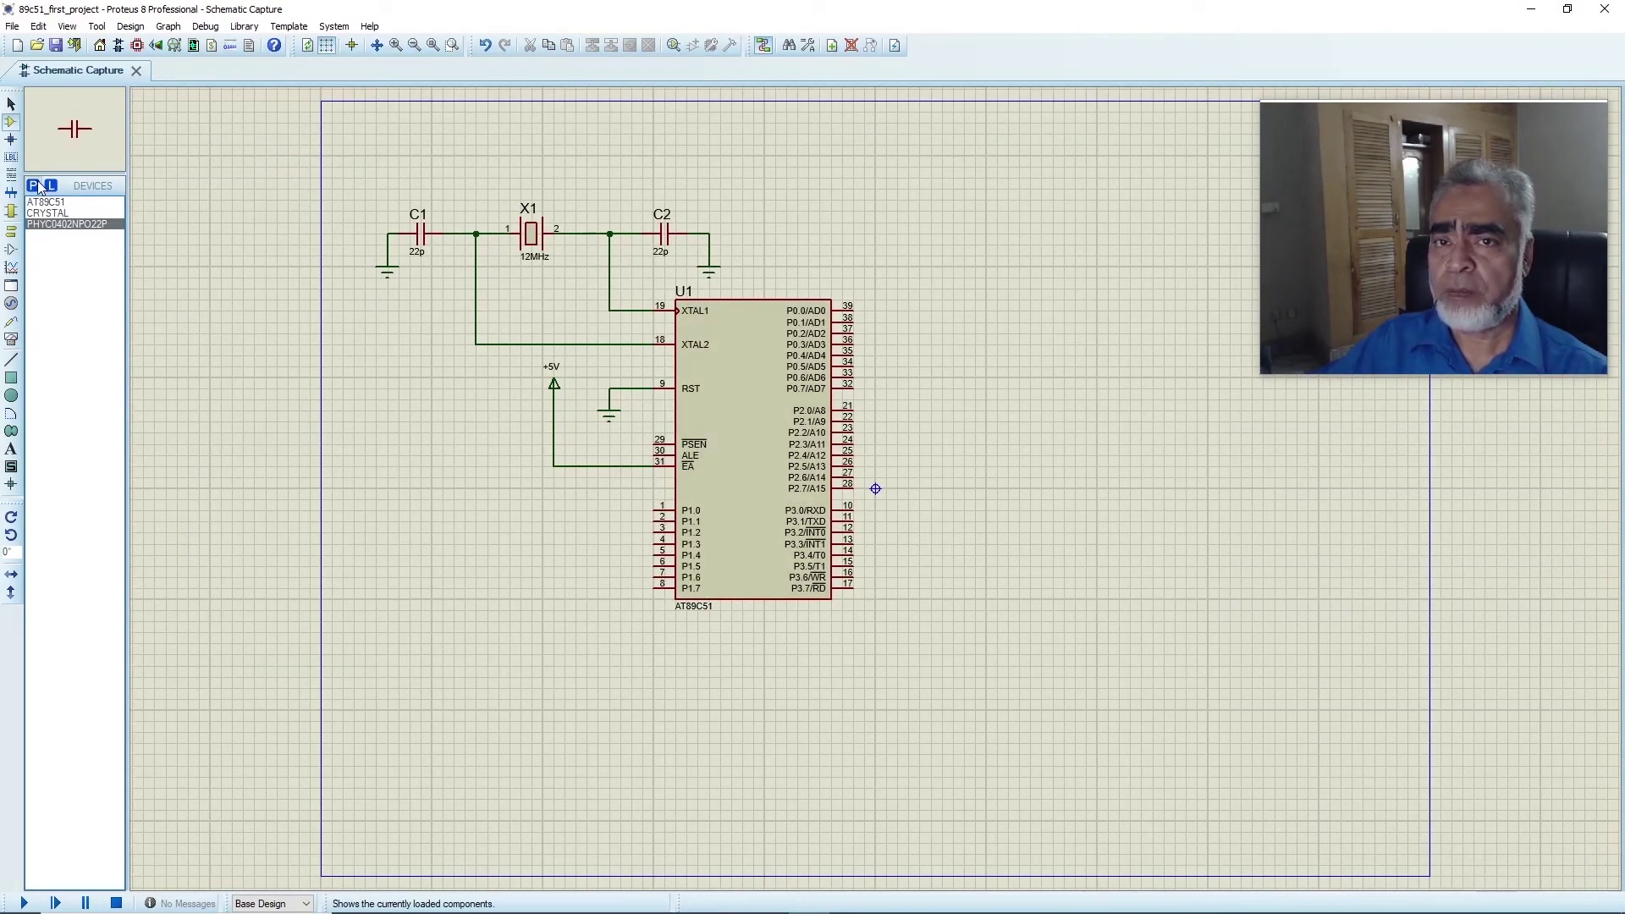
left_click(34, 188)
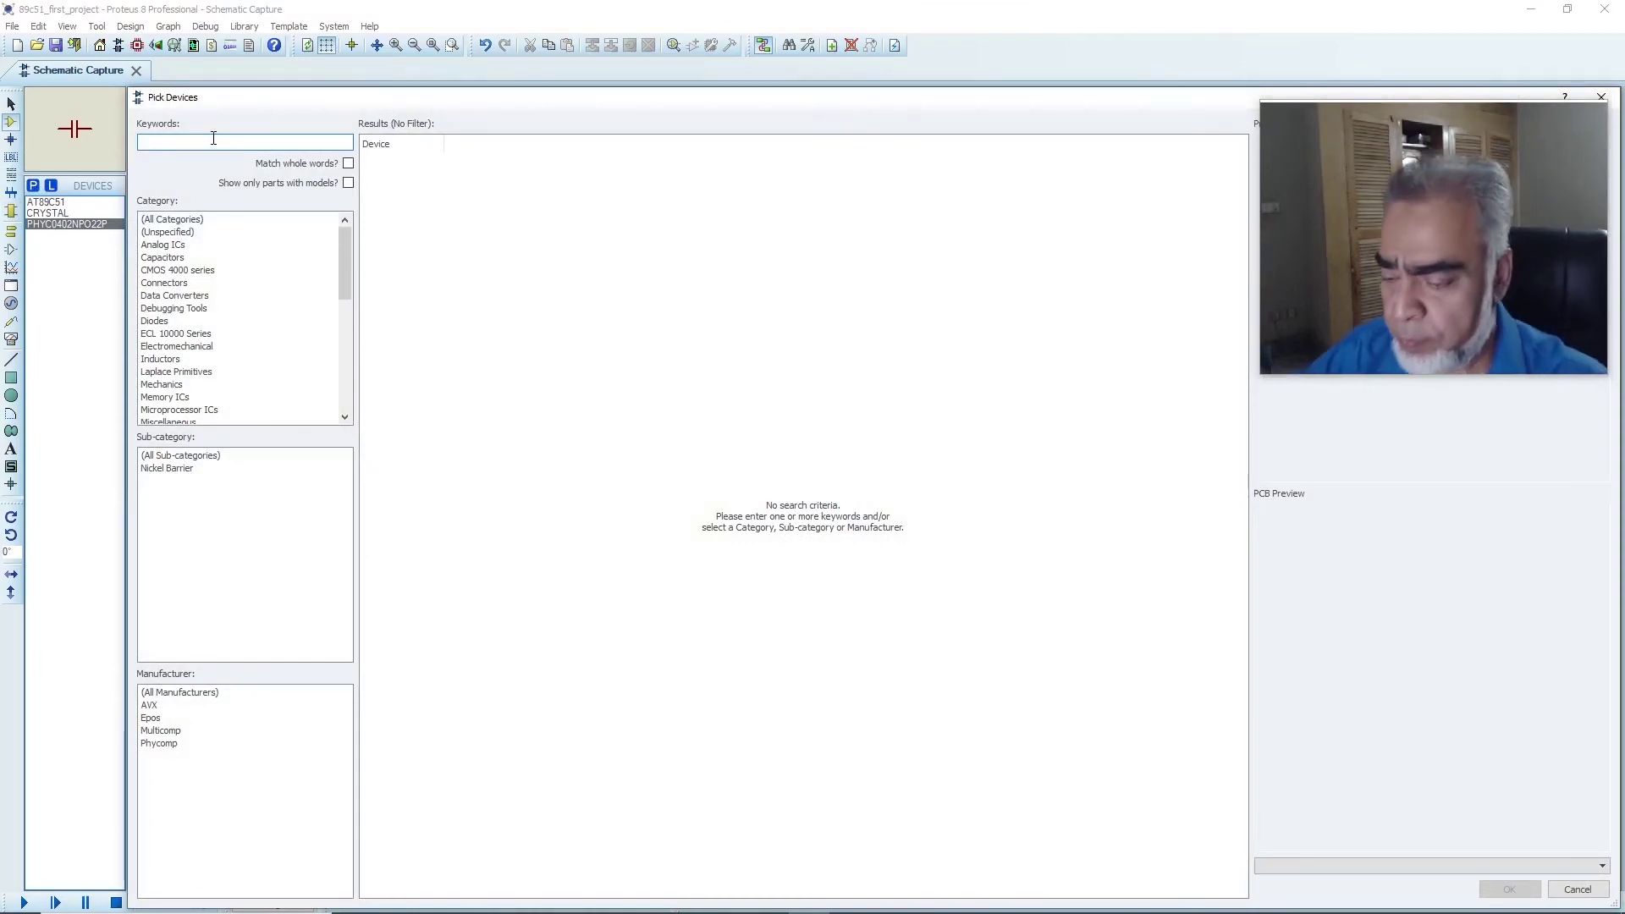
type("LOGIC")
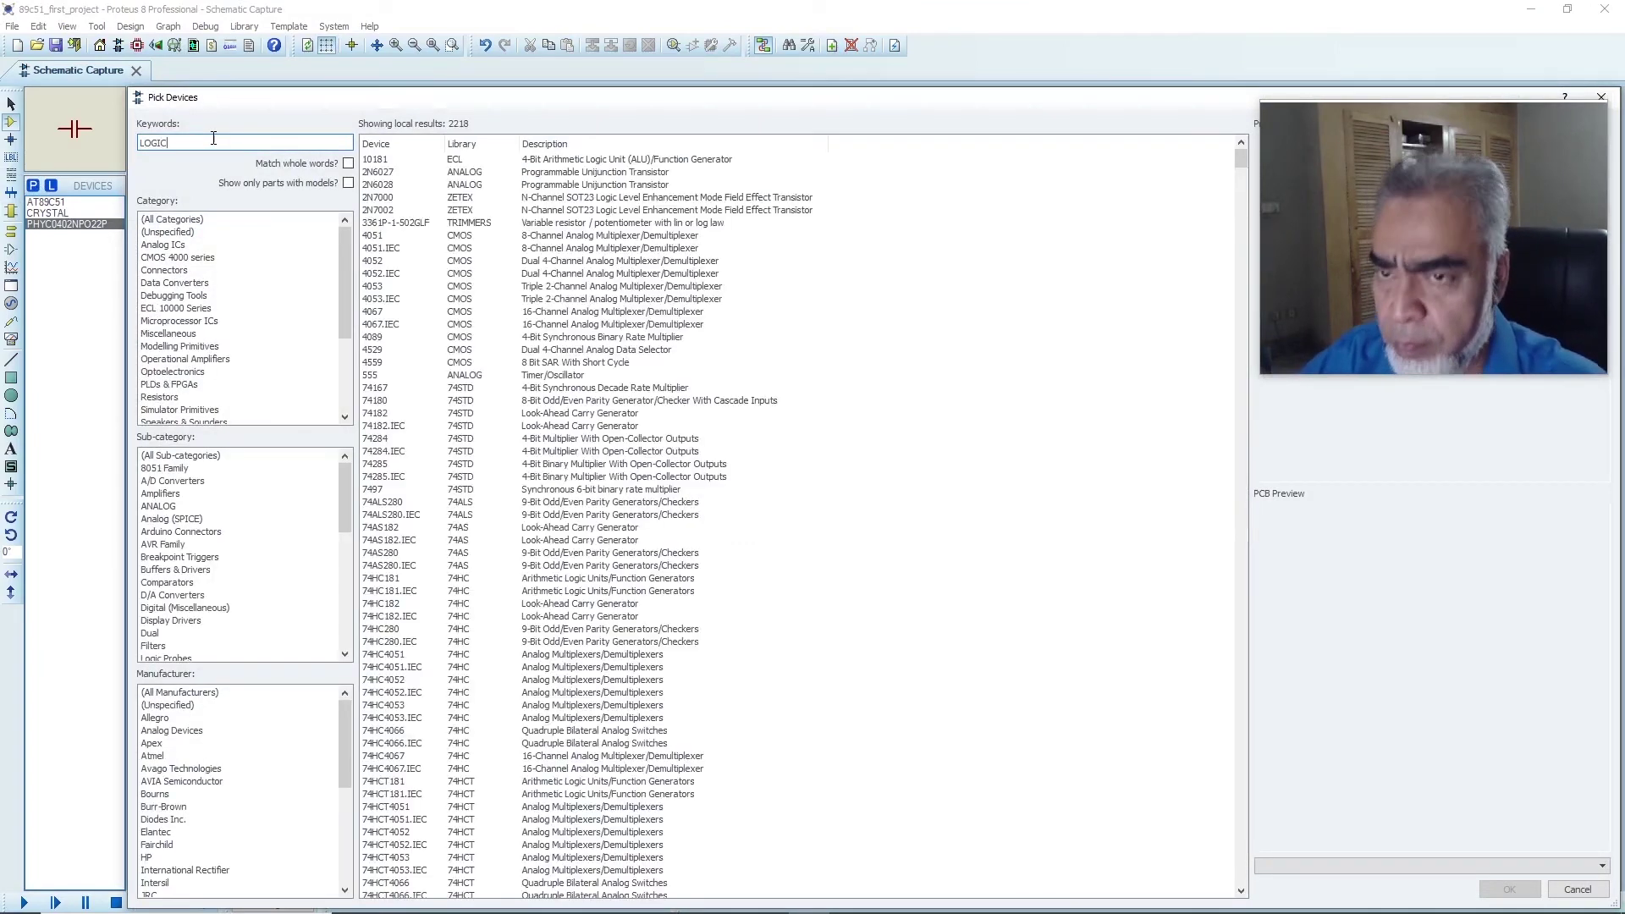
scroll(779, 769, "down", 10)
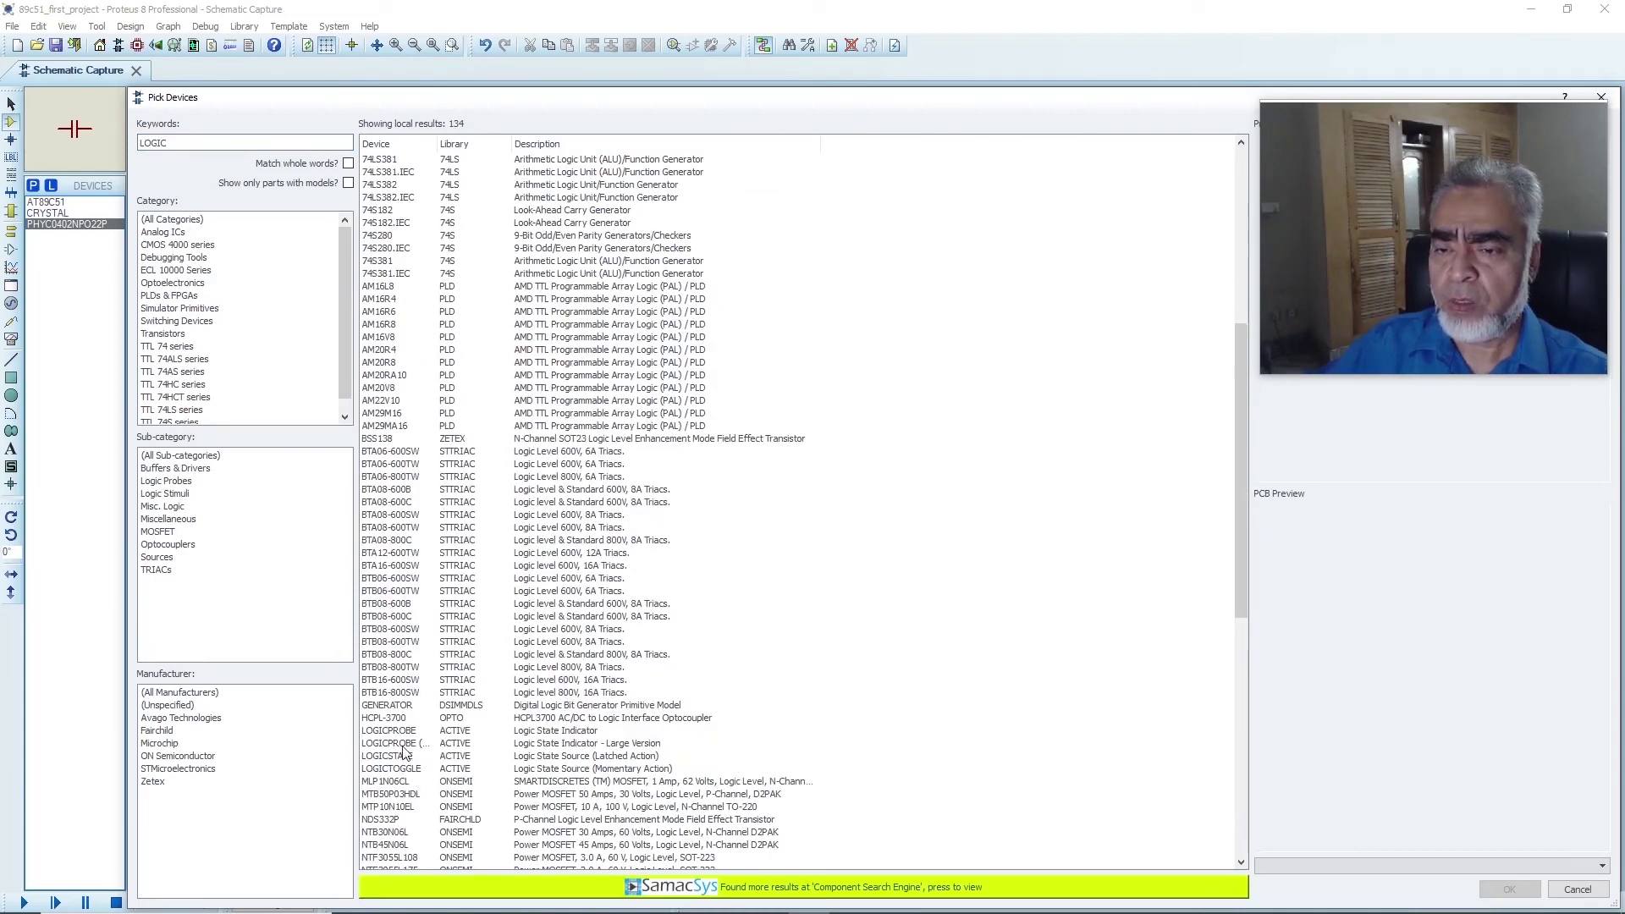
mouse_move(404, 750)
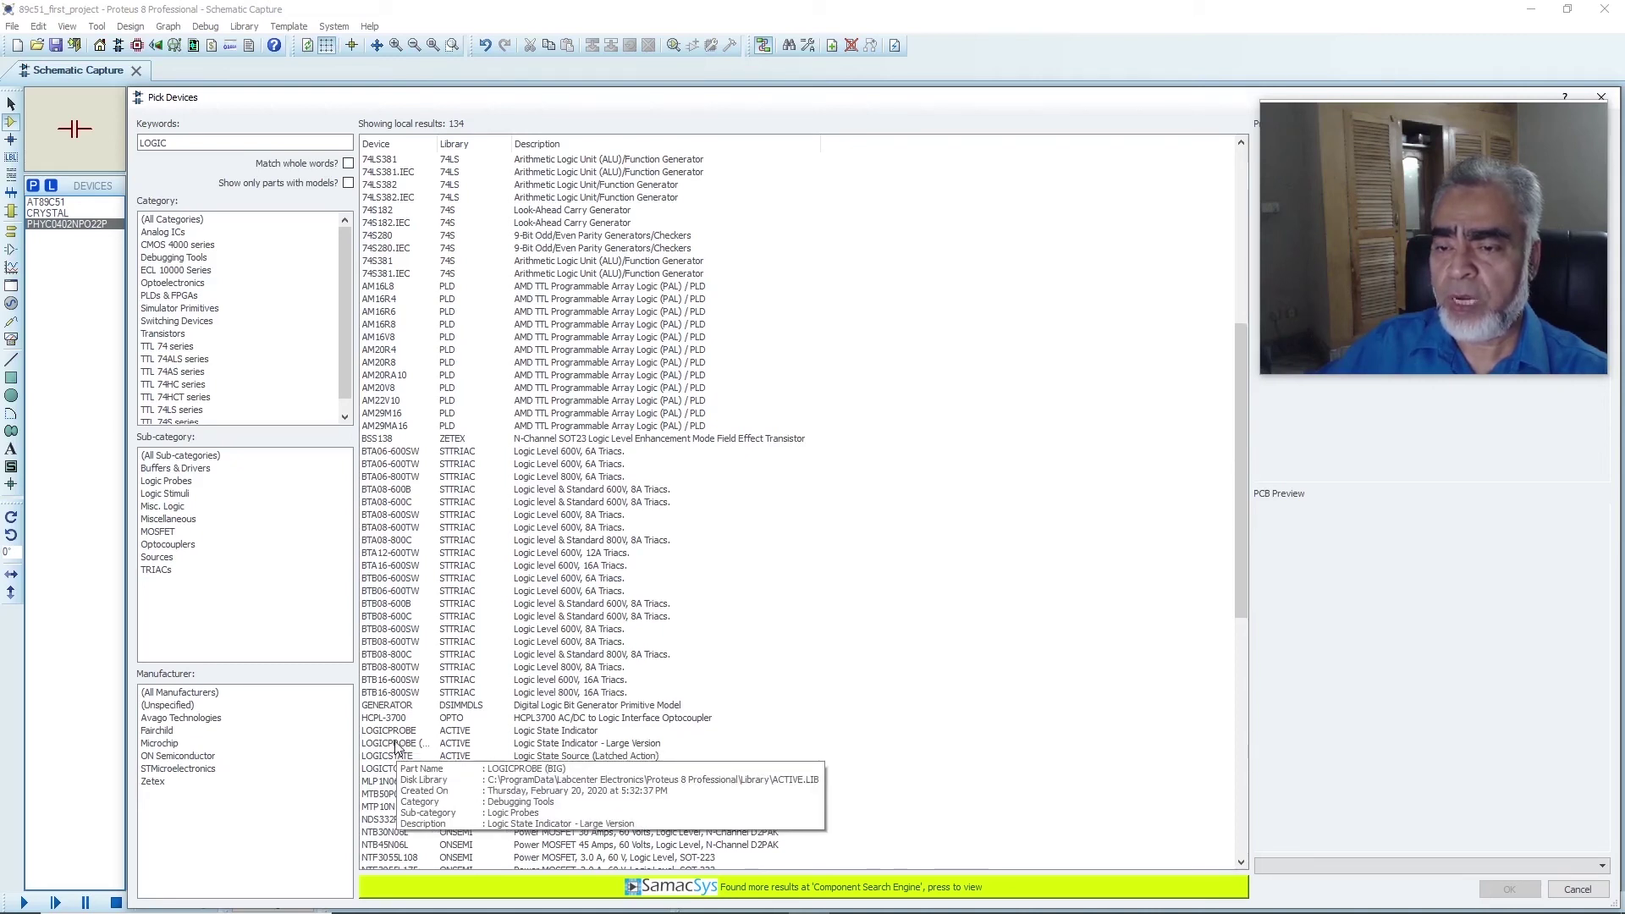
mouse_move(559, 738)
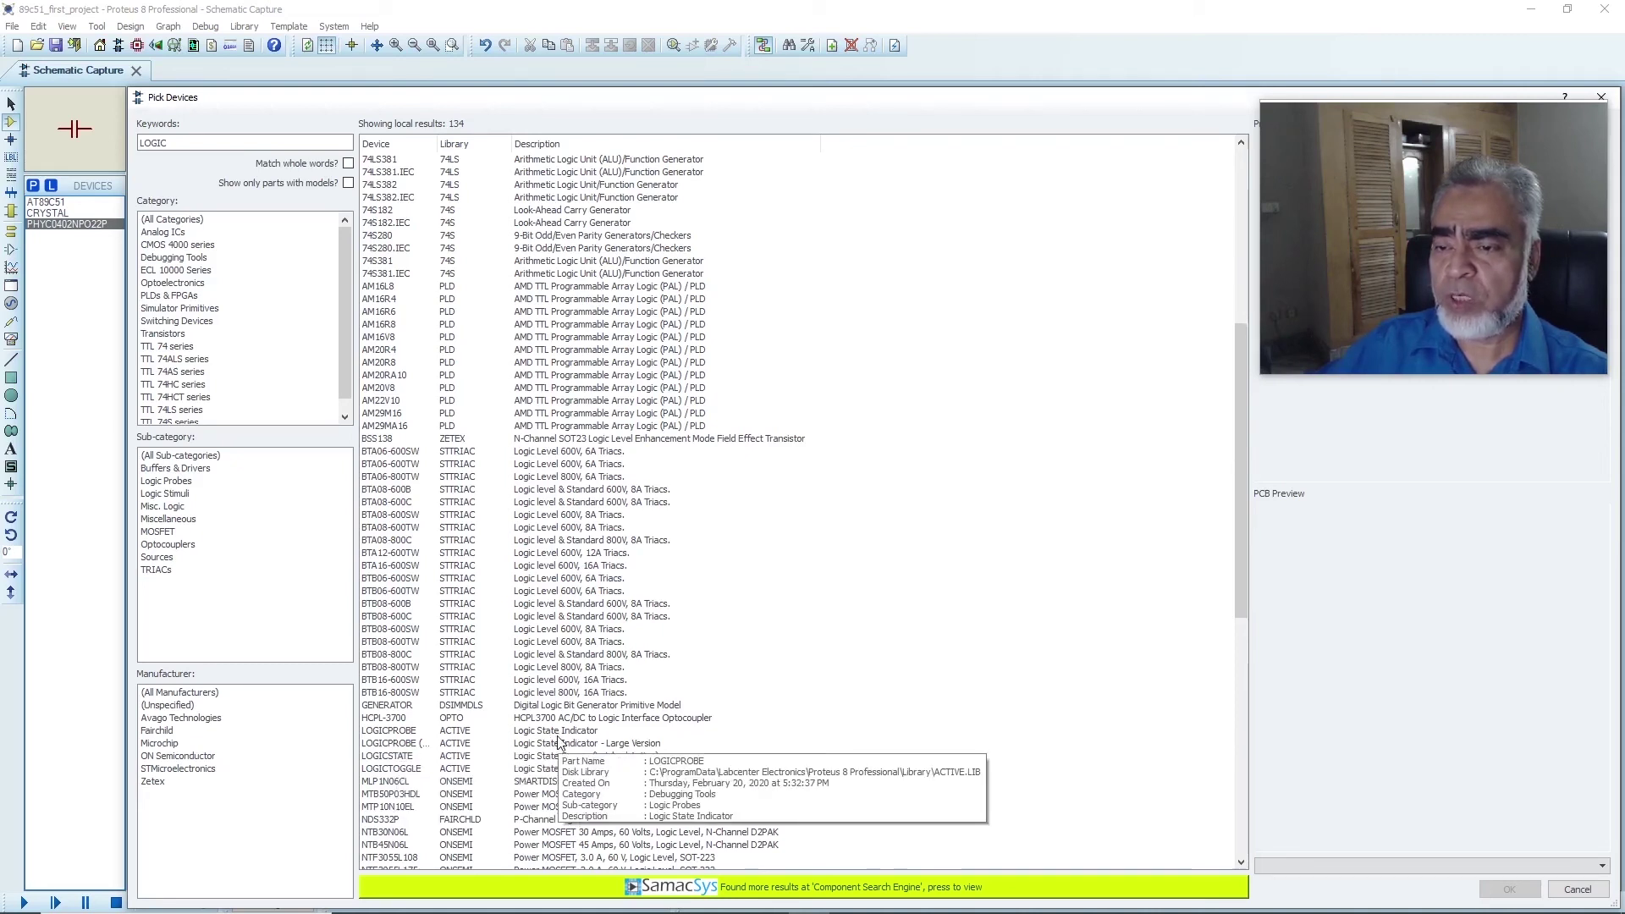
left_click(403, 732)
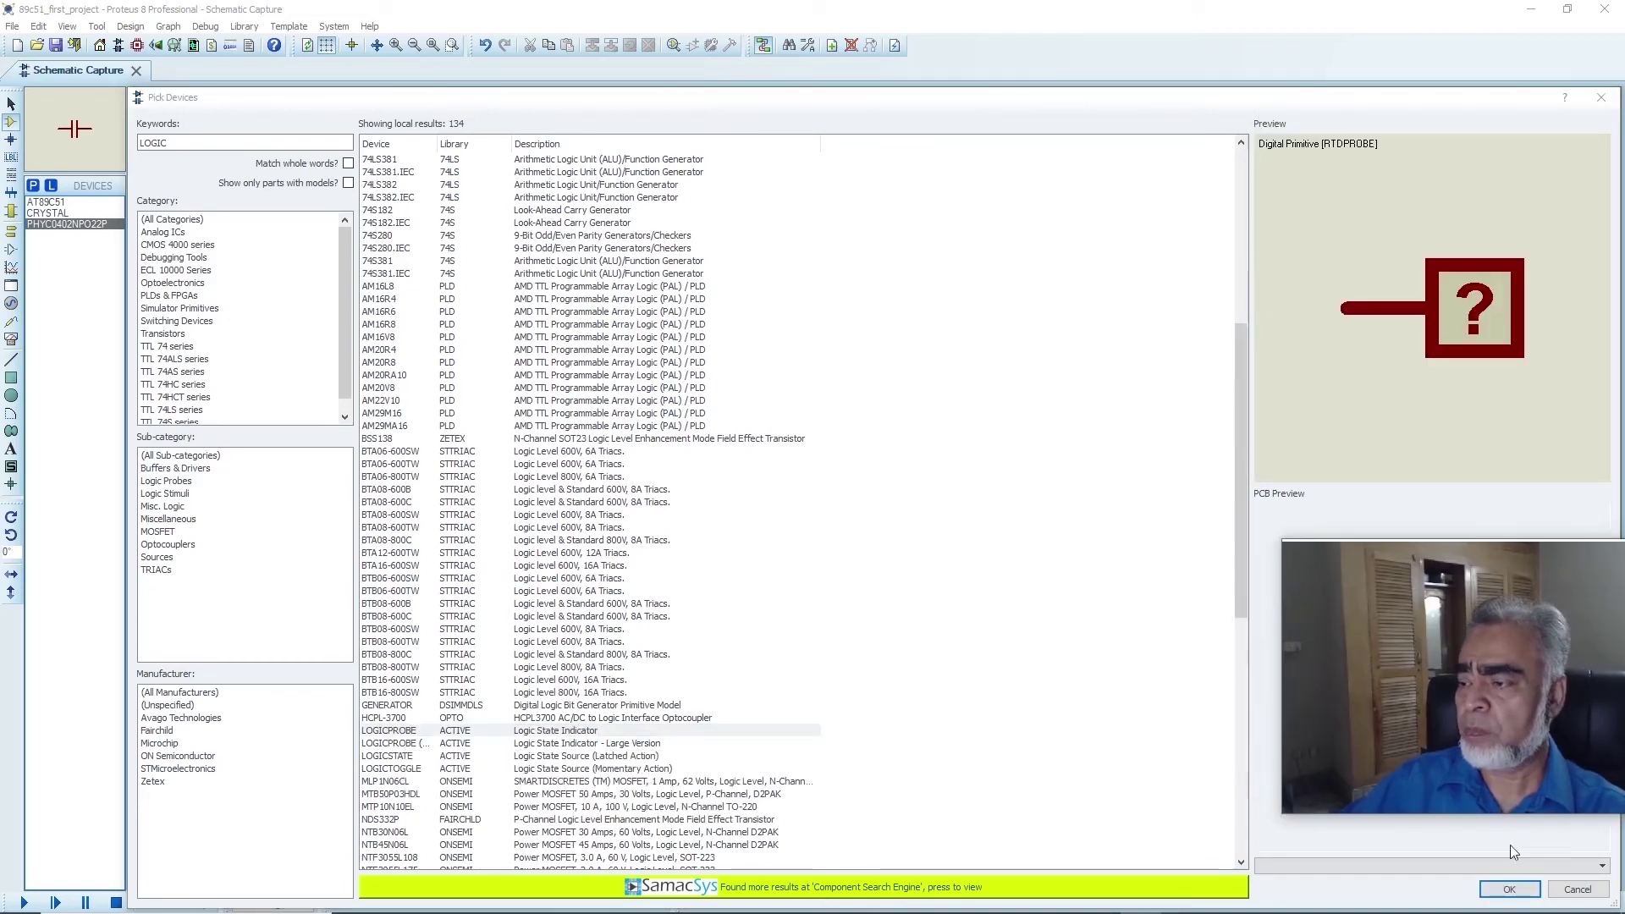
left_click(1508, 889)
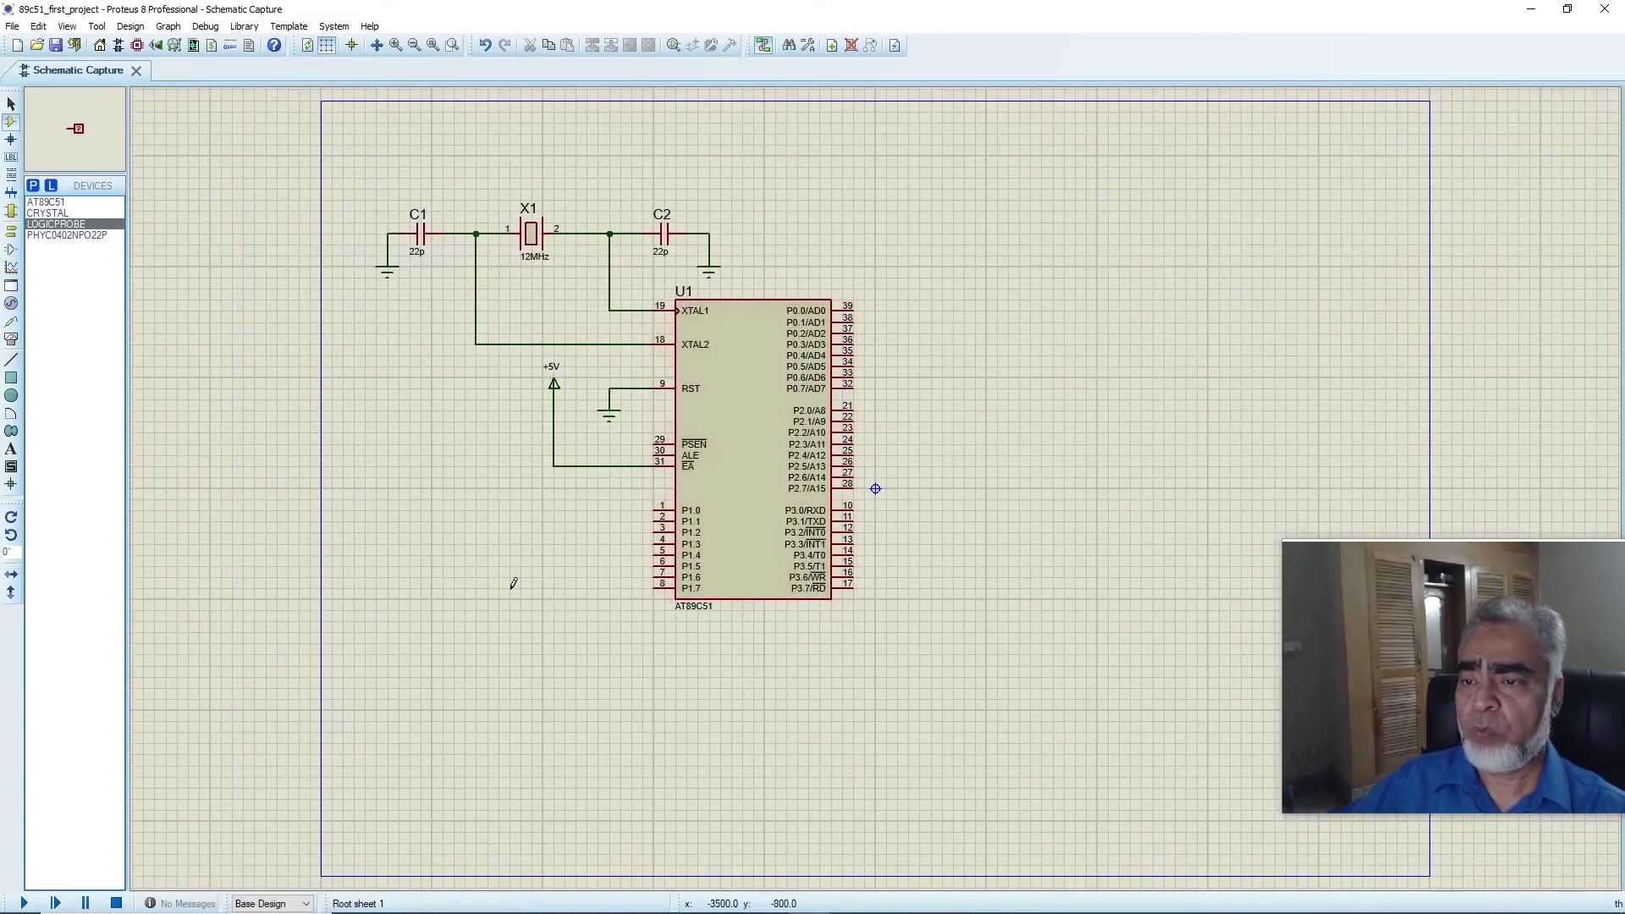
Place a LOGICPROBE to the left of the AT89C51, mirror it horizontally and move it level with the EA wire
left_click(733, 644)
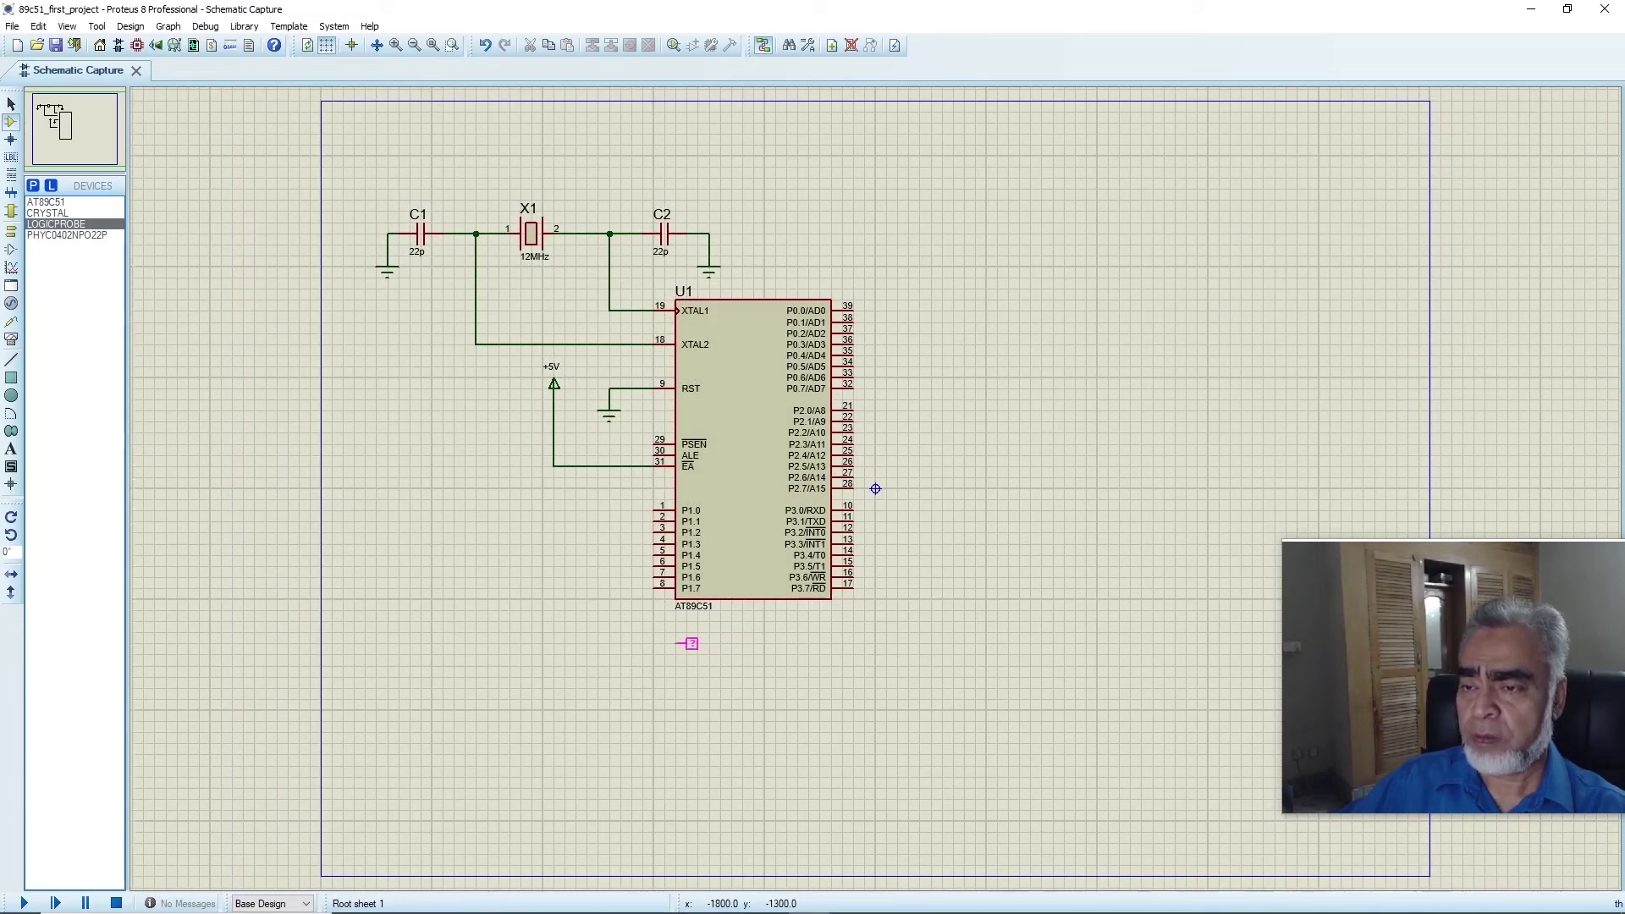
left_click(479, 501)
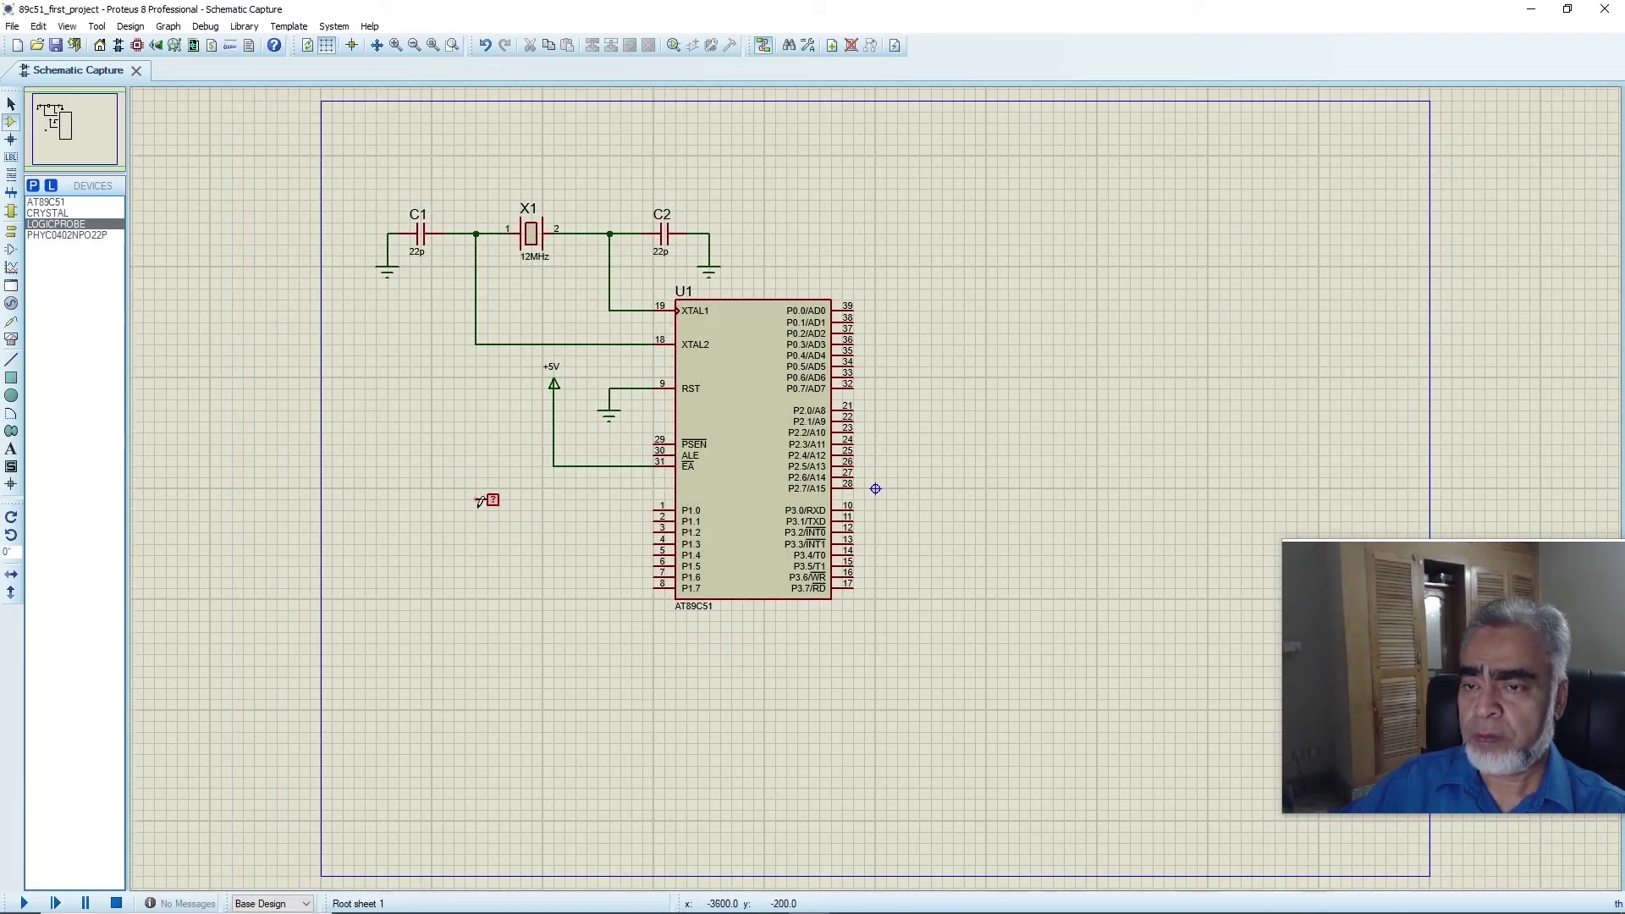
right_click(482, 500)
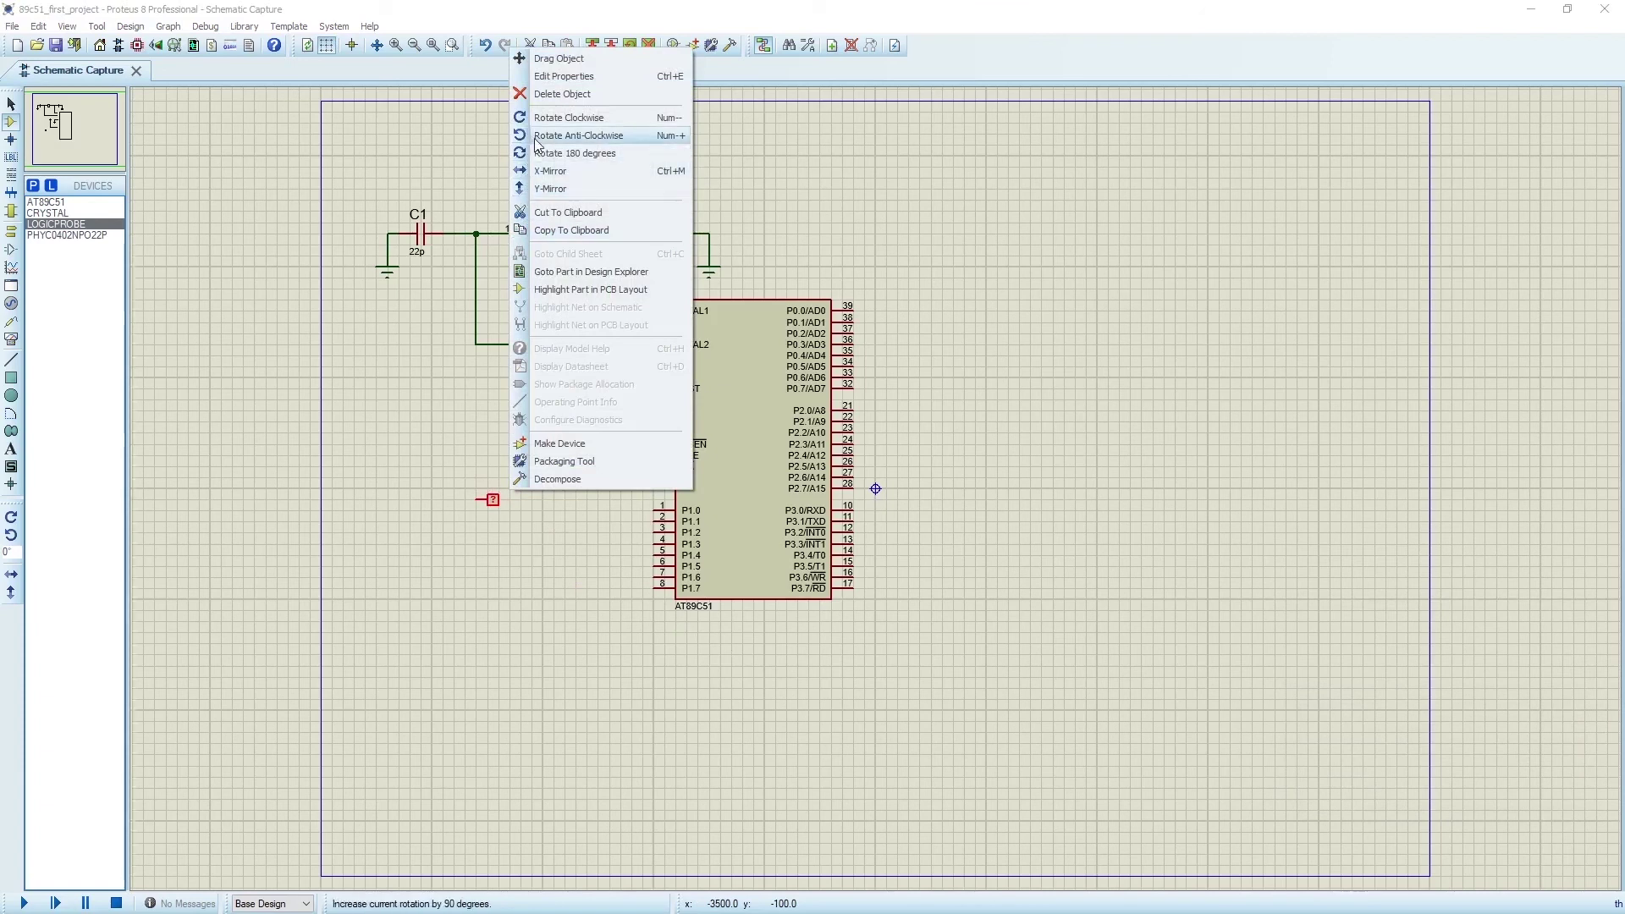
left_click(551, 172)
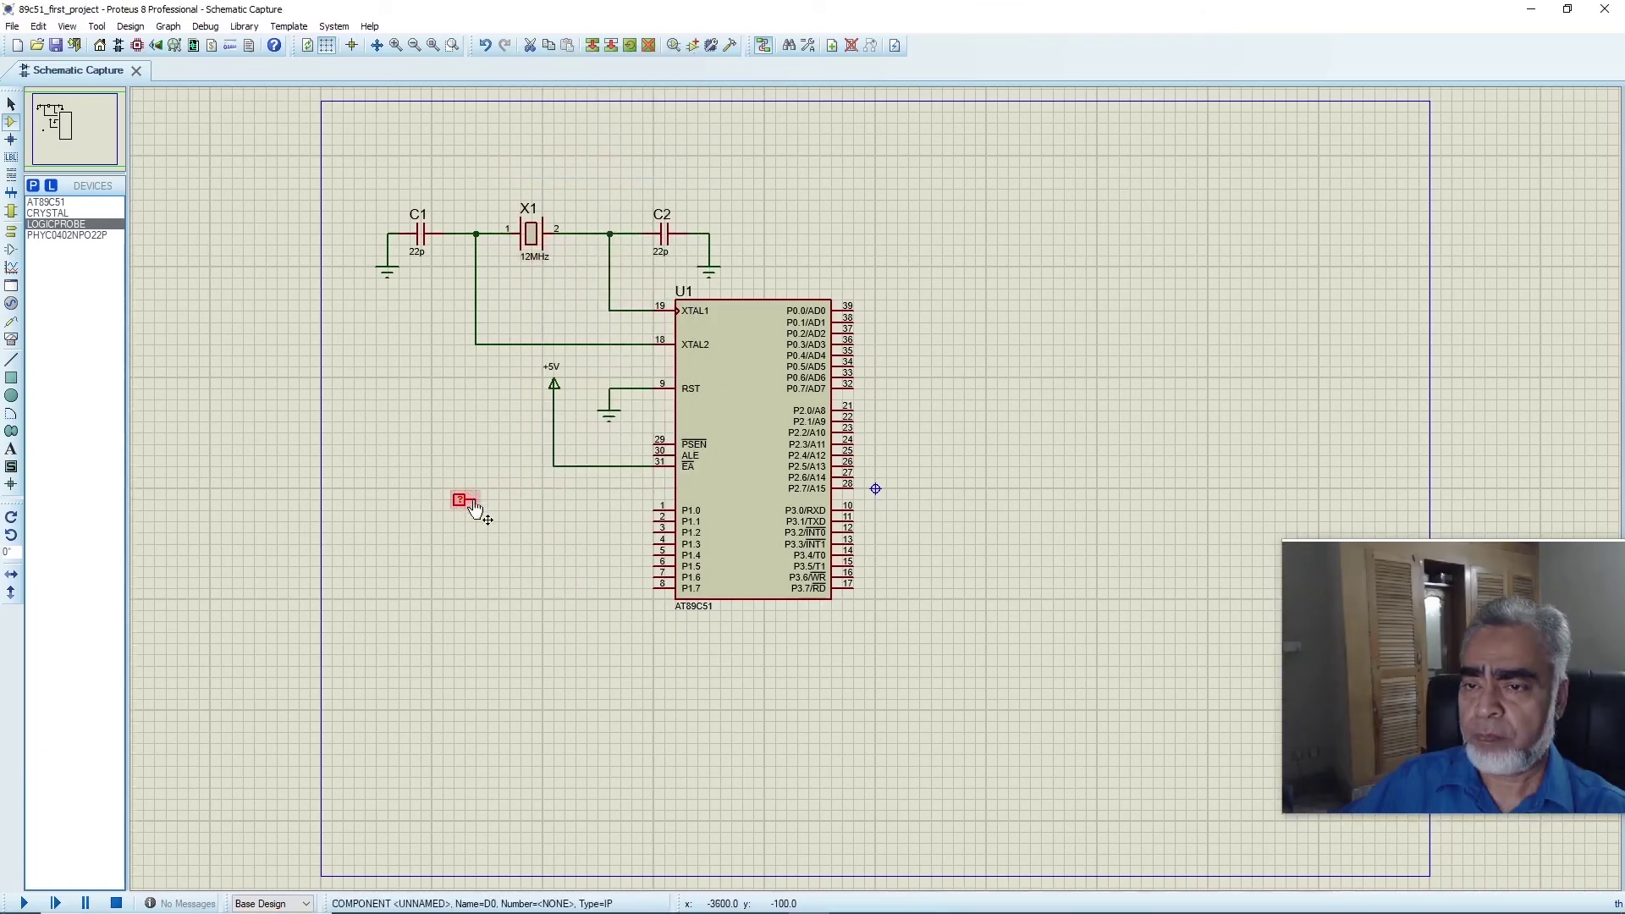
left_click_drag(444, 477, 489, 533)
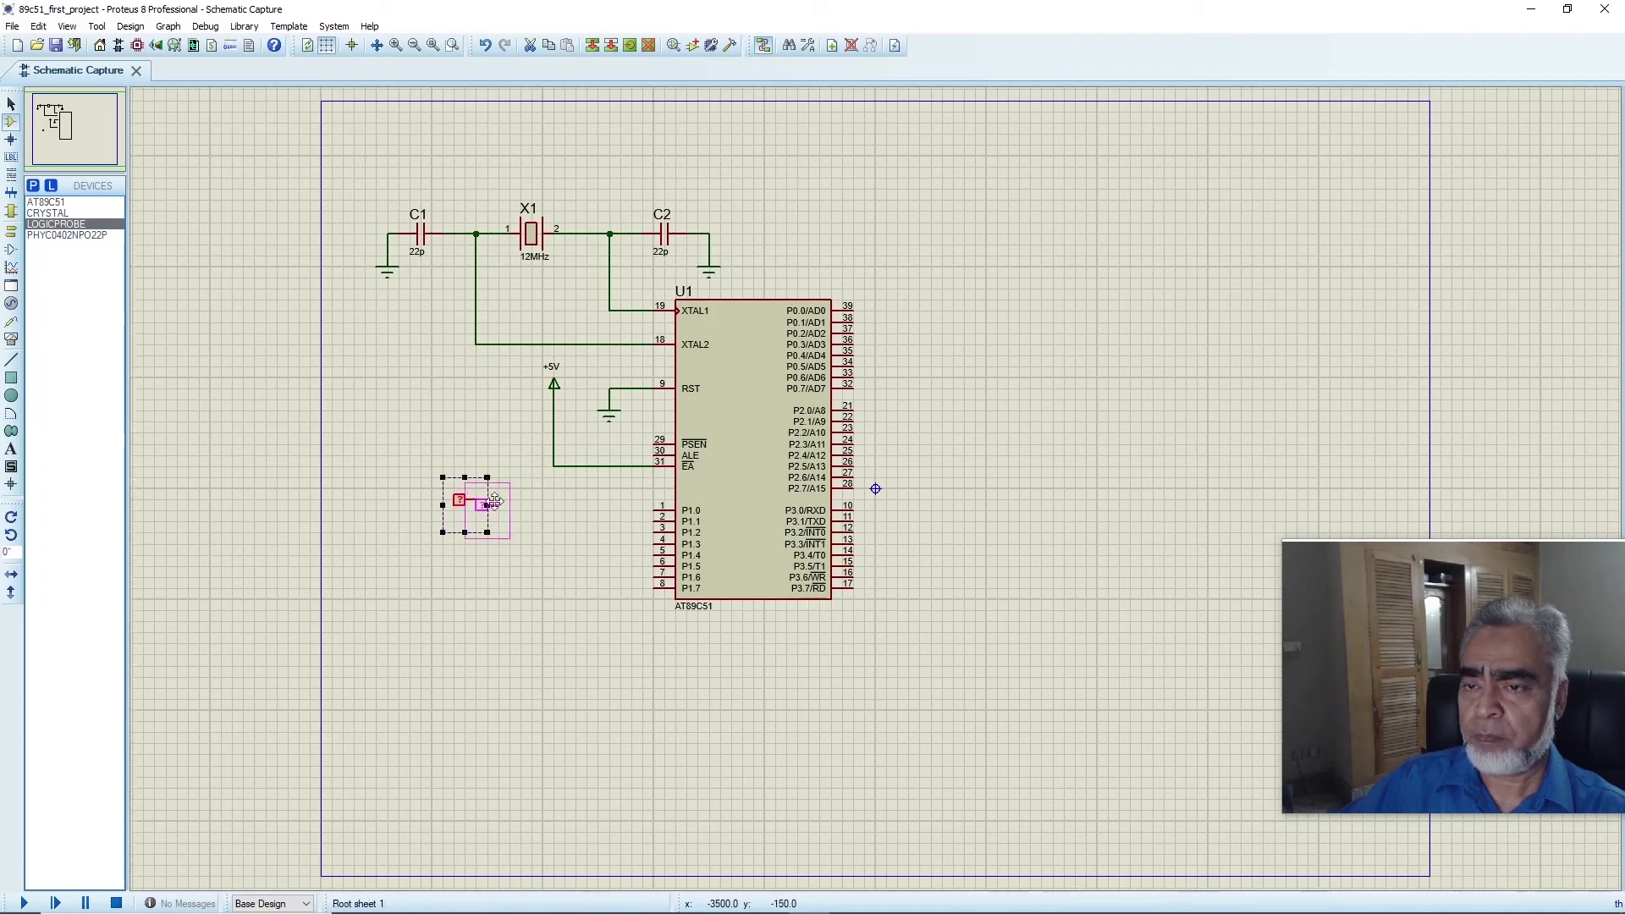
left_click_drag(481, 475, 494, 442)
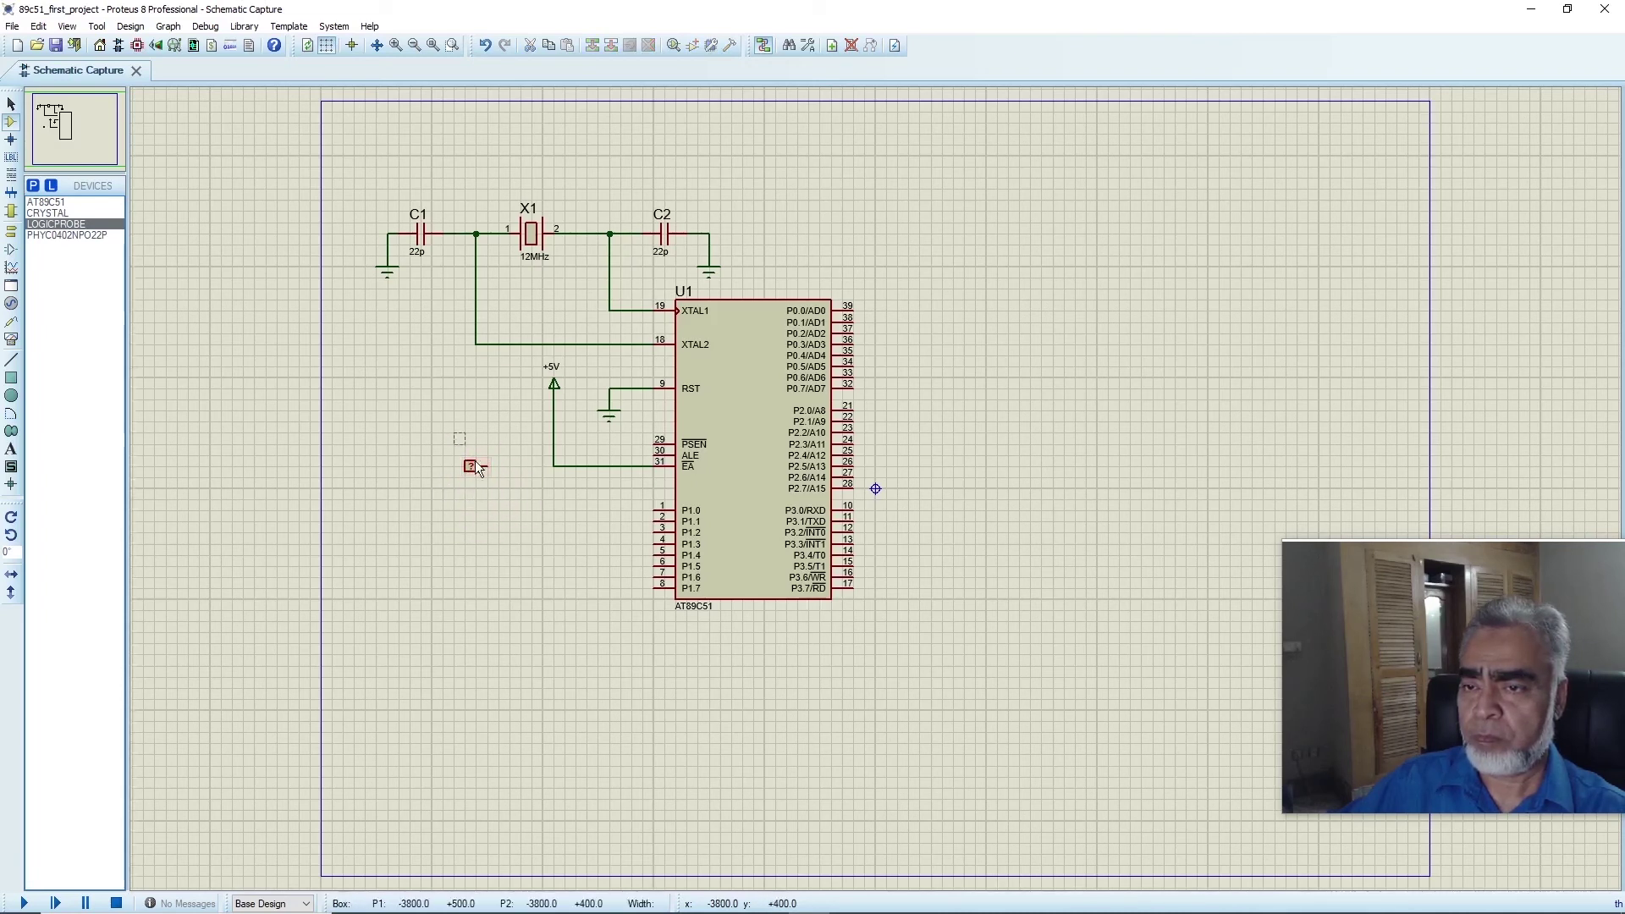
Copy the logic probe seven times straight down to form an evenly spaced column of eight probes
left_click(472, 466)
left_click(592, 46)
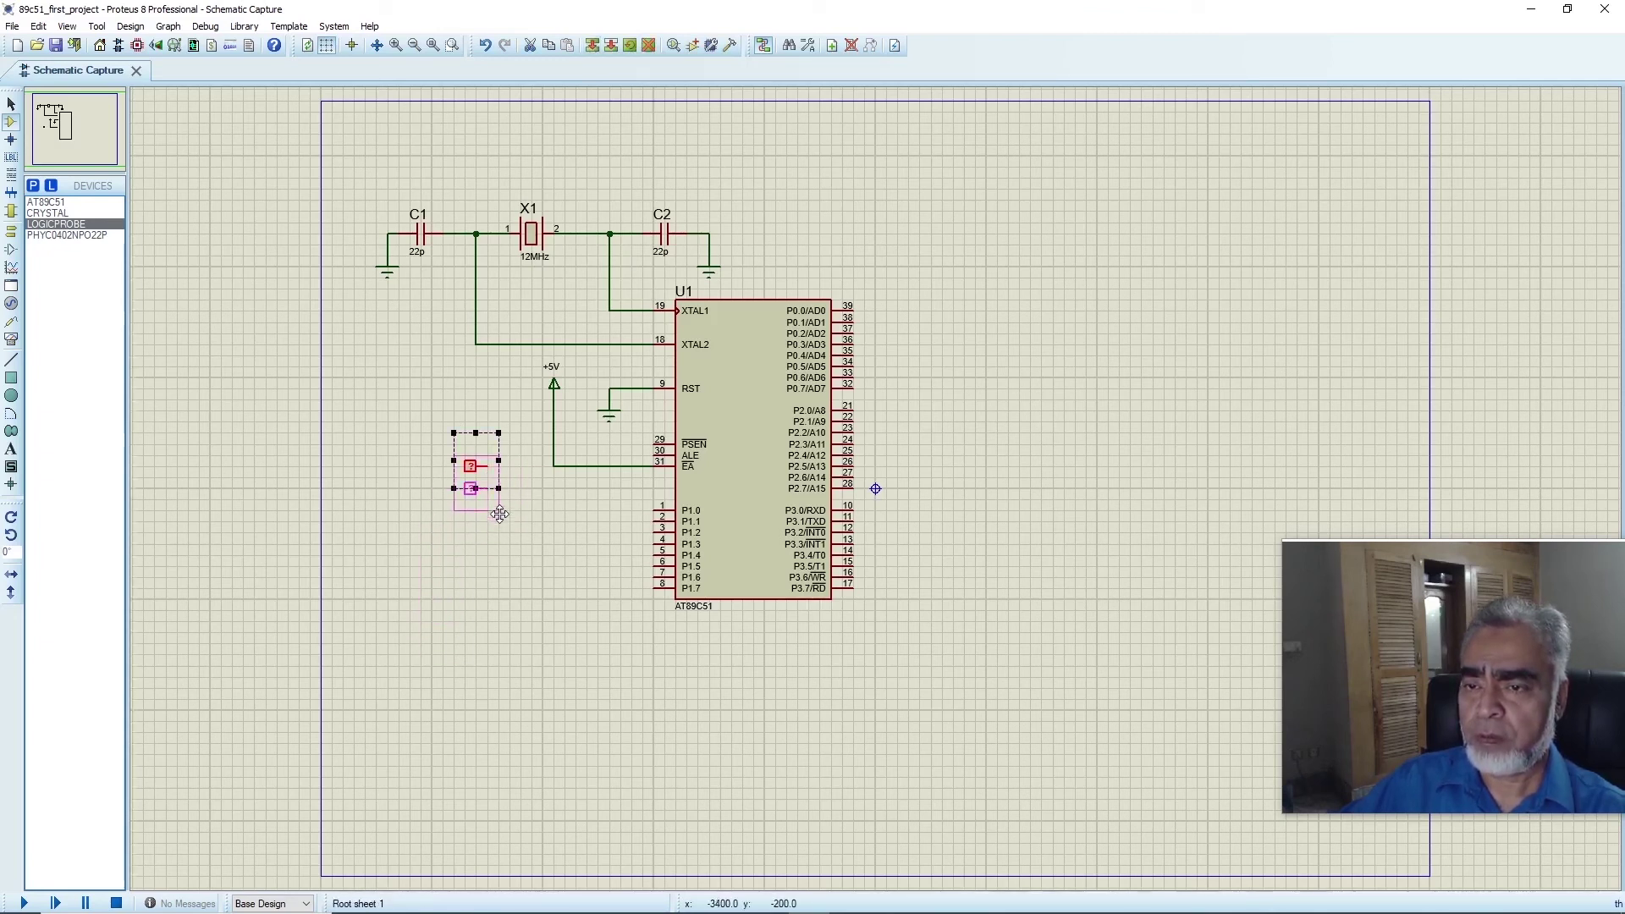
left_click(499, 508)
left_click(499, 532)
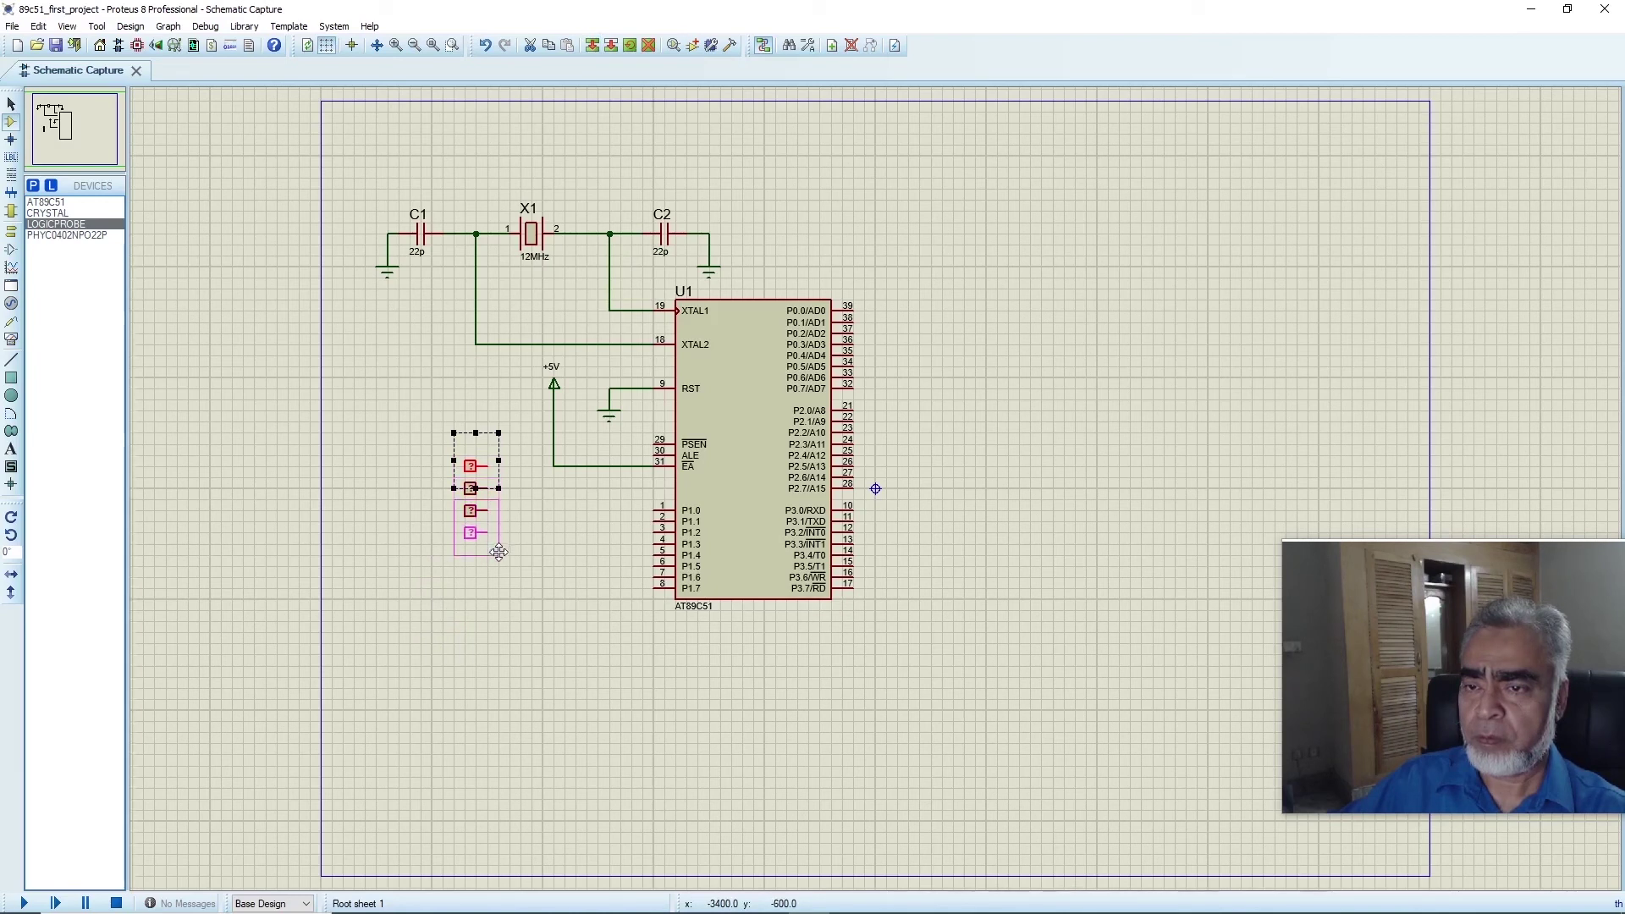
left_click(499, 554)
left_click(499, 581)
left_click(500, 603)
left_click(500, 623)
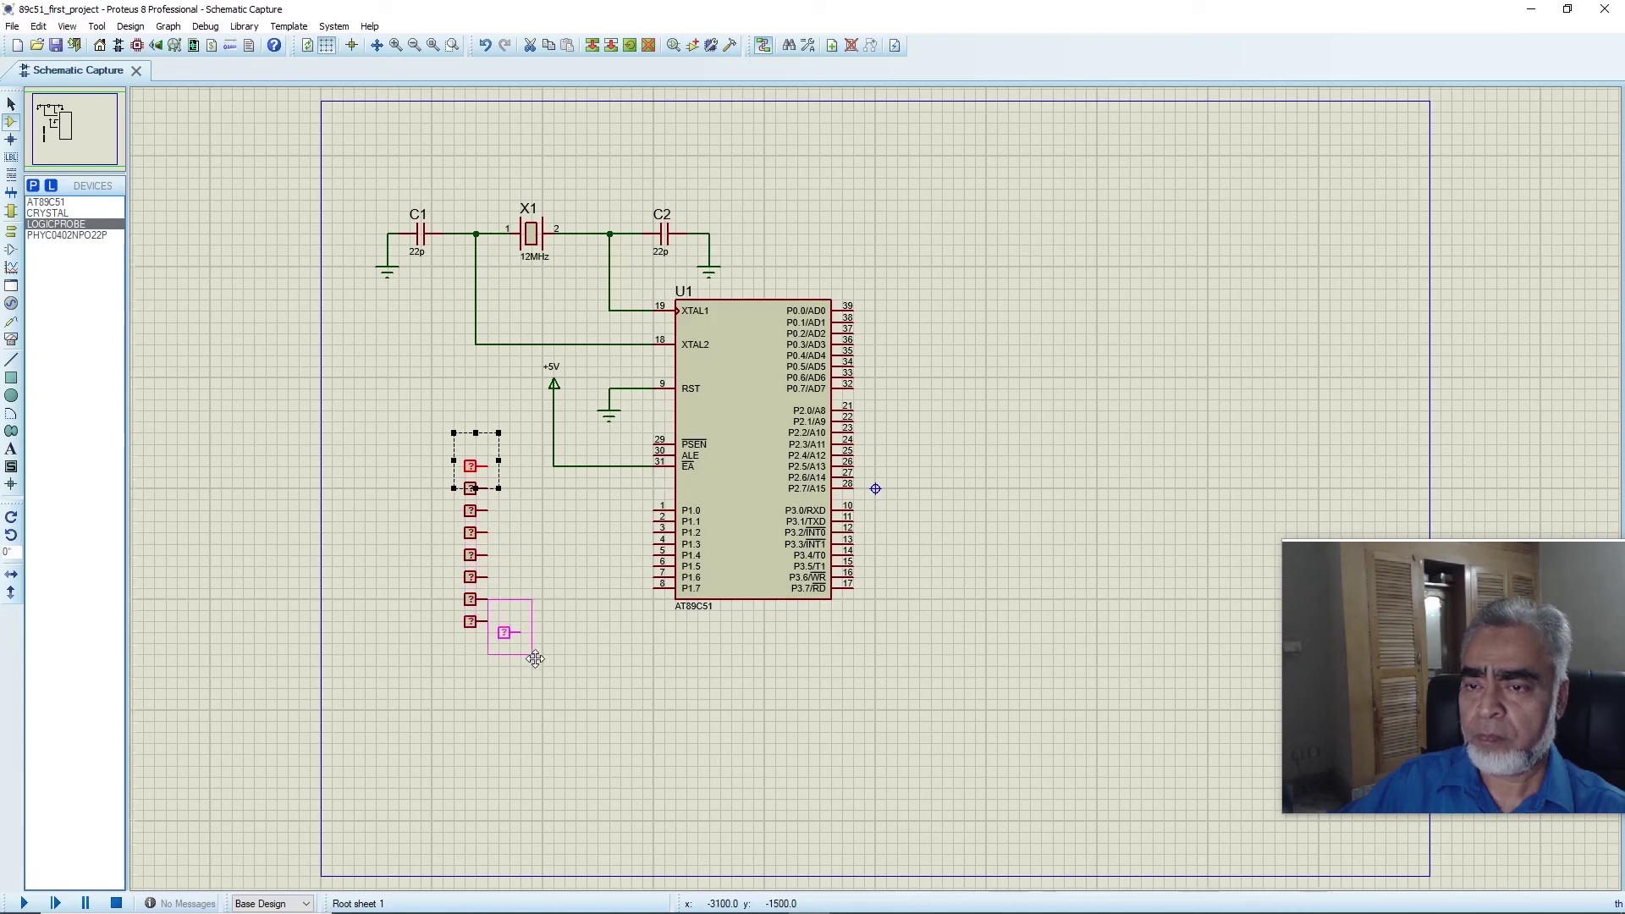
right_click(515, 646)
left_click(430, 638)
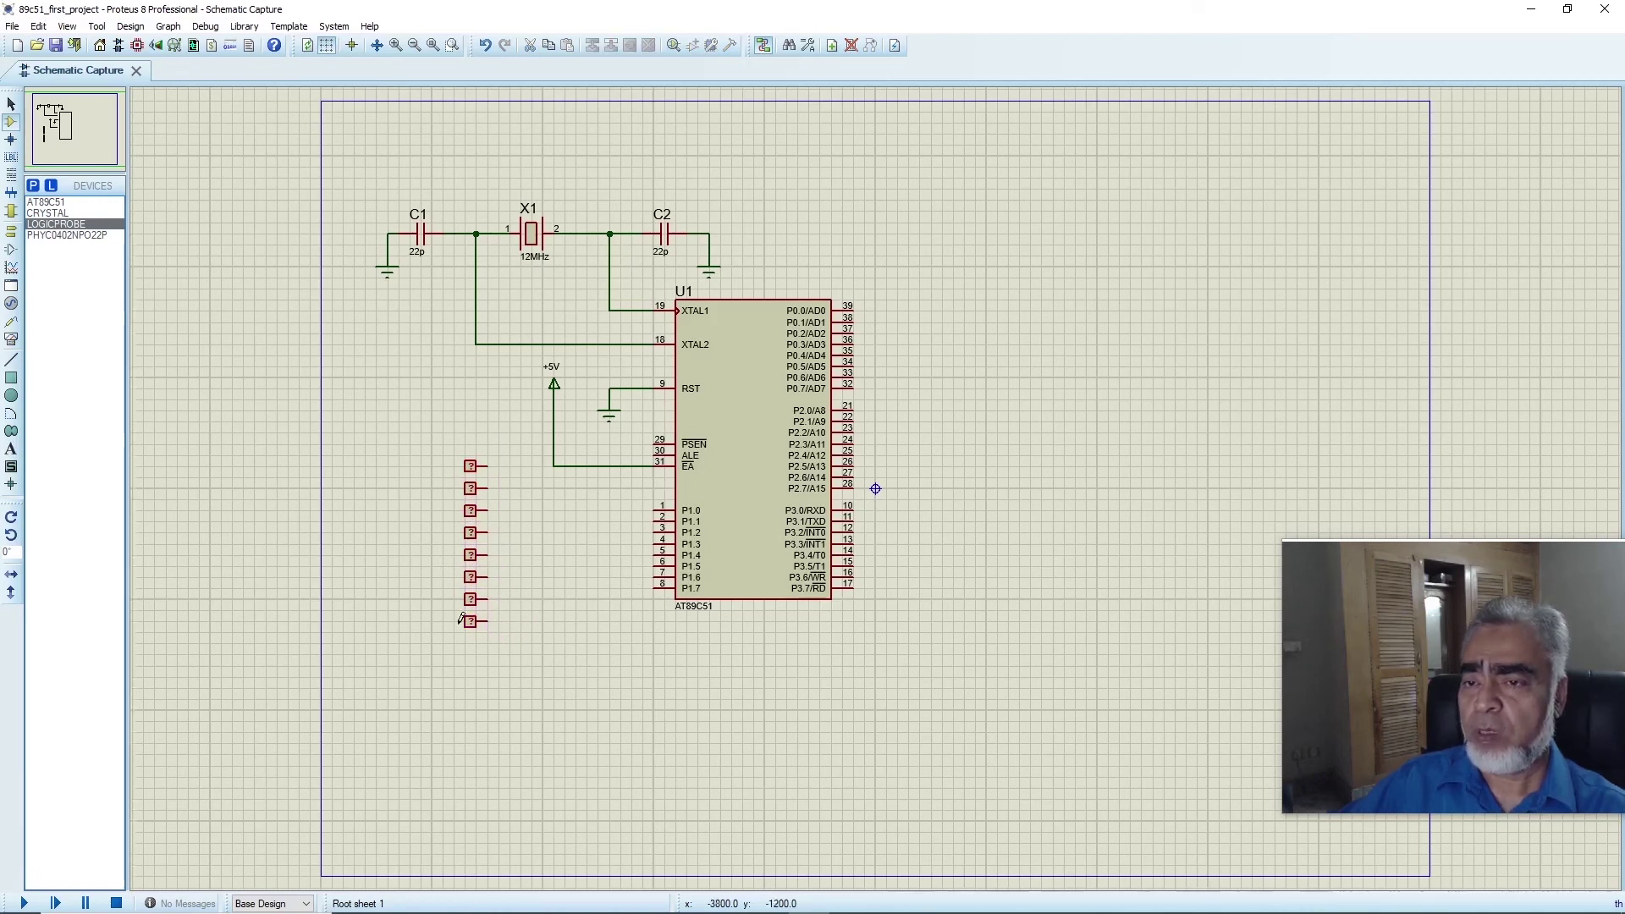
Wire the eight logic probes in order from top to bottom to the AT89C51 port pins P1.0 through P1.7
left_click(498, 468)
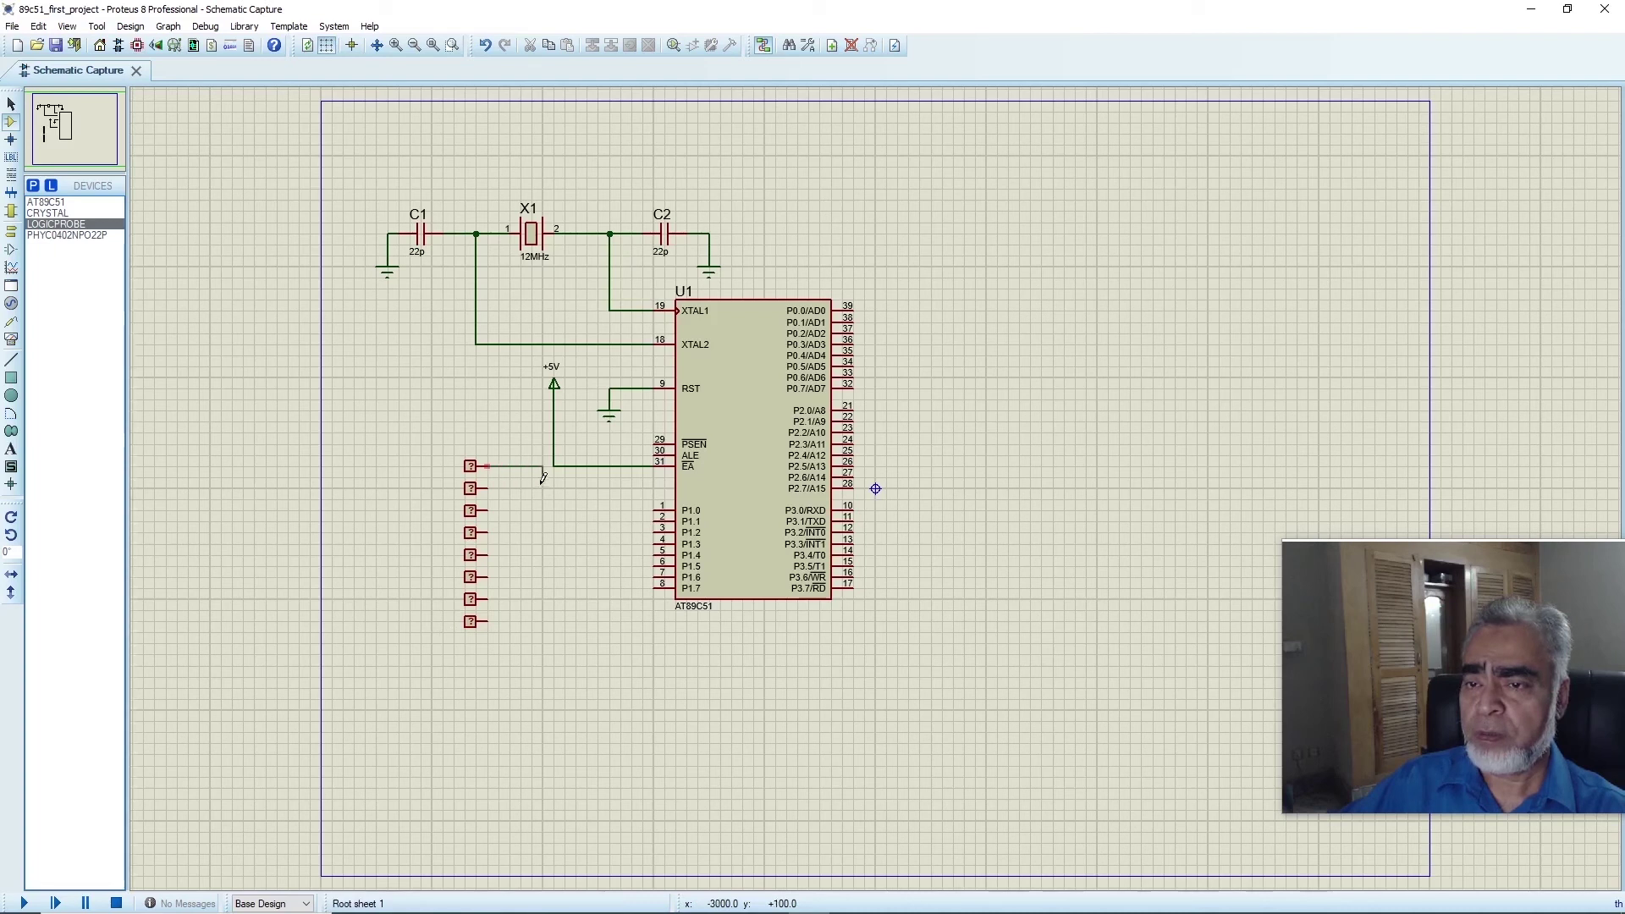
left_click(657, 510)
left_click(489, 489)
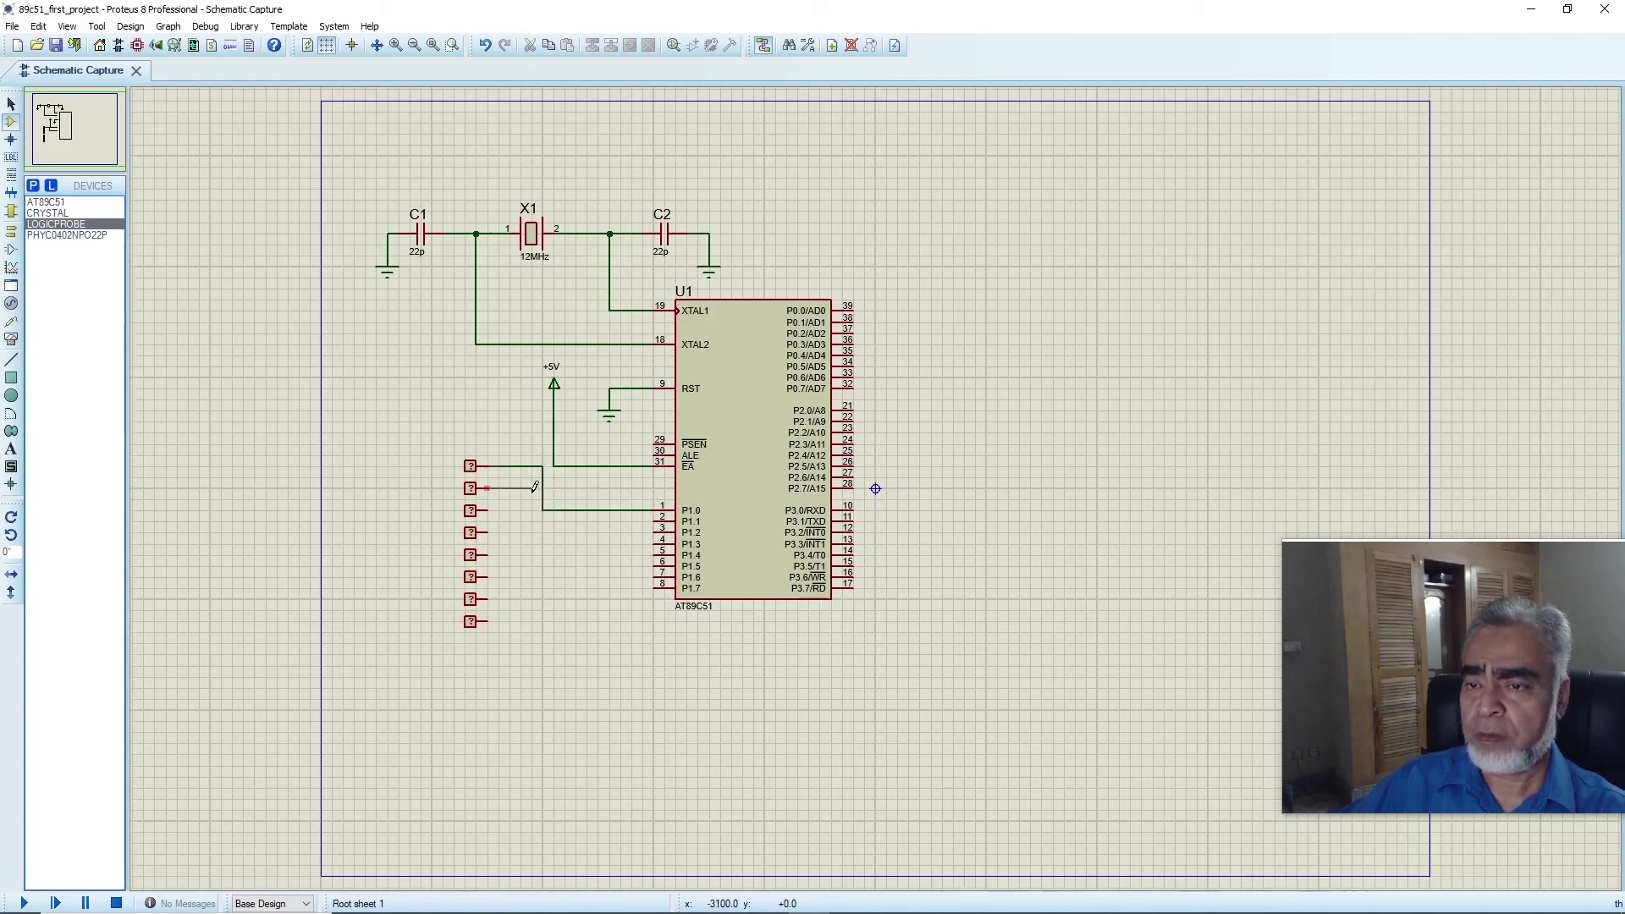
left_click(654, 518)
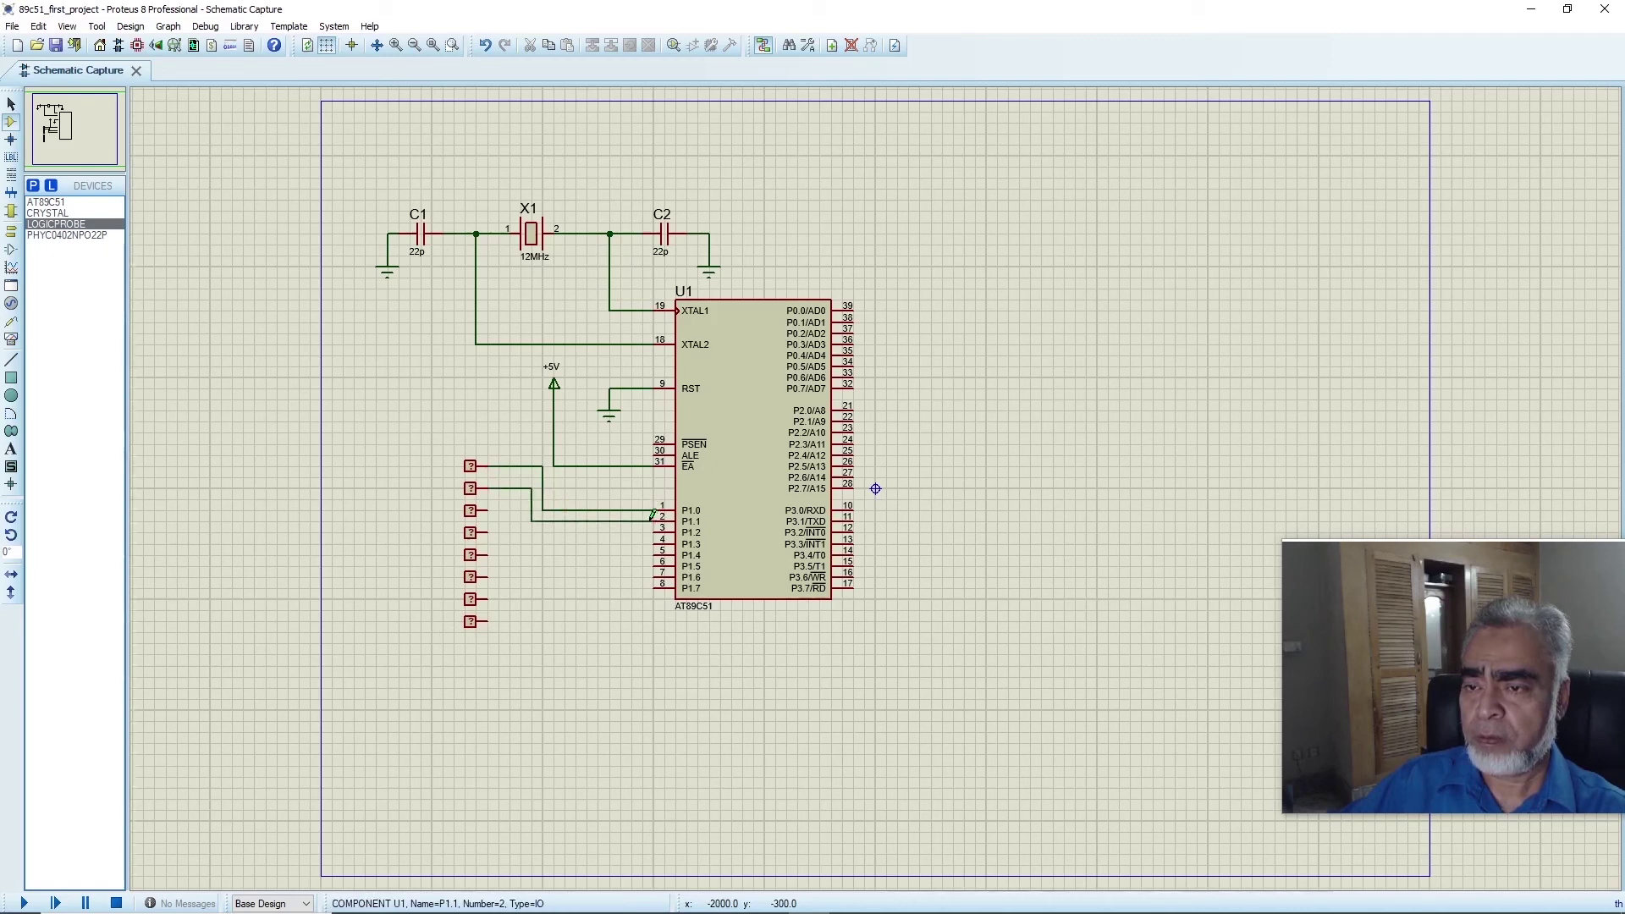
left_click(490, 509)
left_click(650, 531)
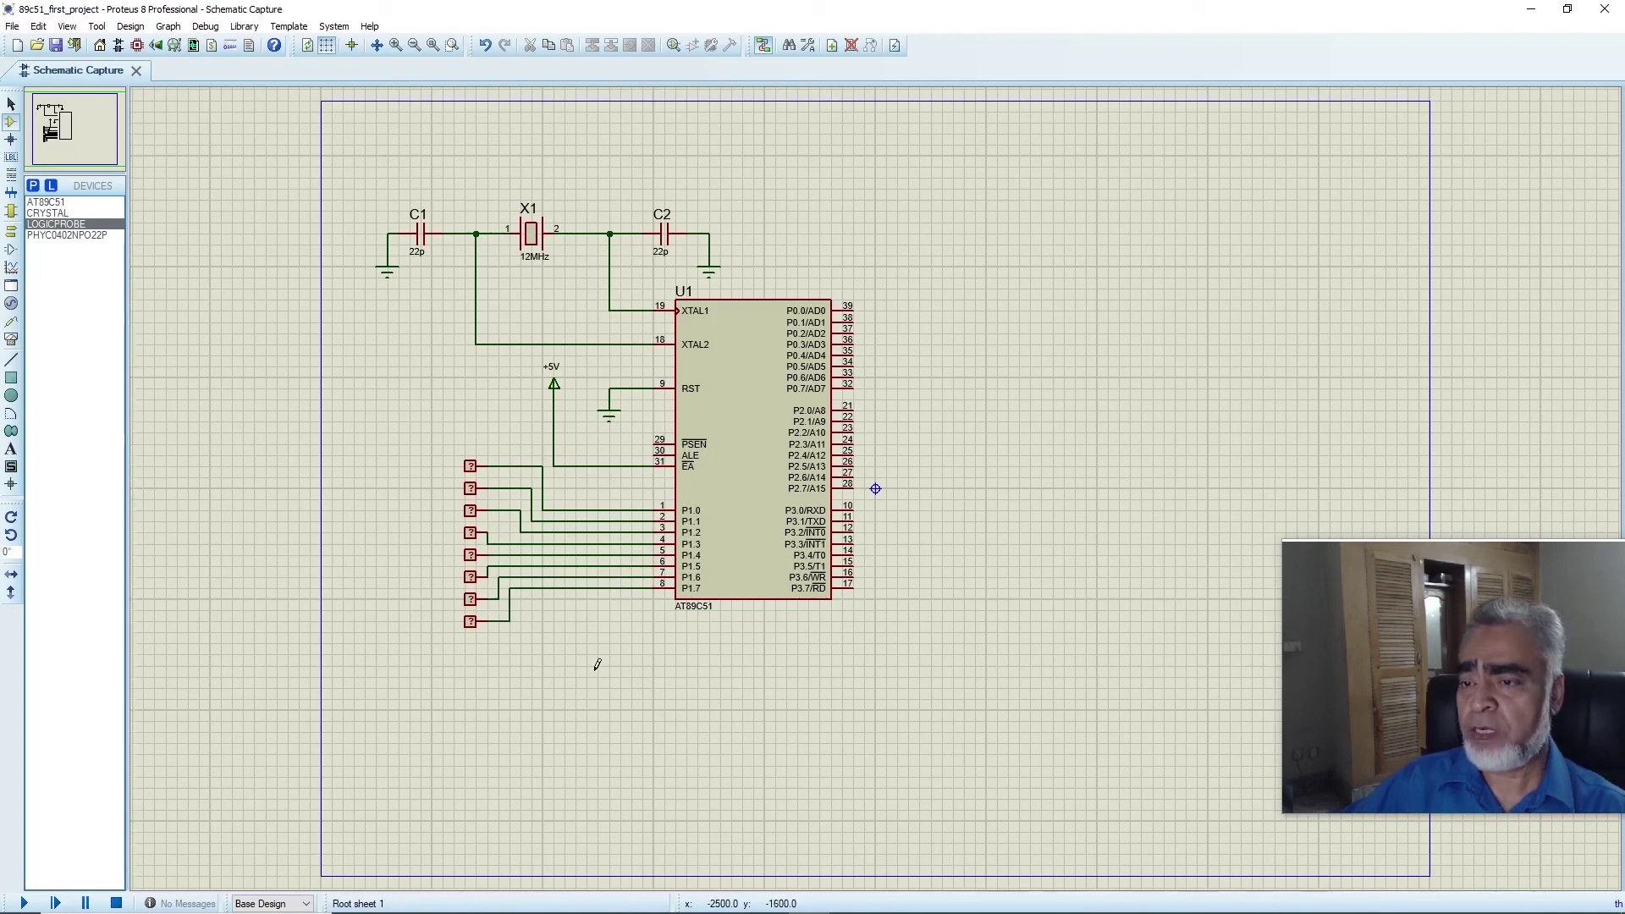